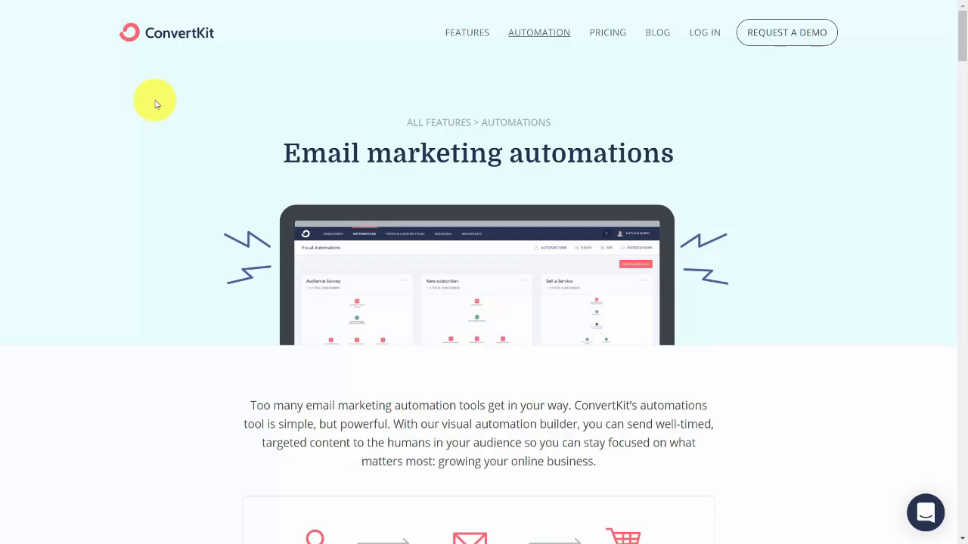
Scroll down through the email marketing automation features page.
scroll(53, 86, down, 6)
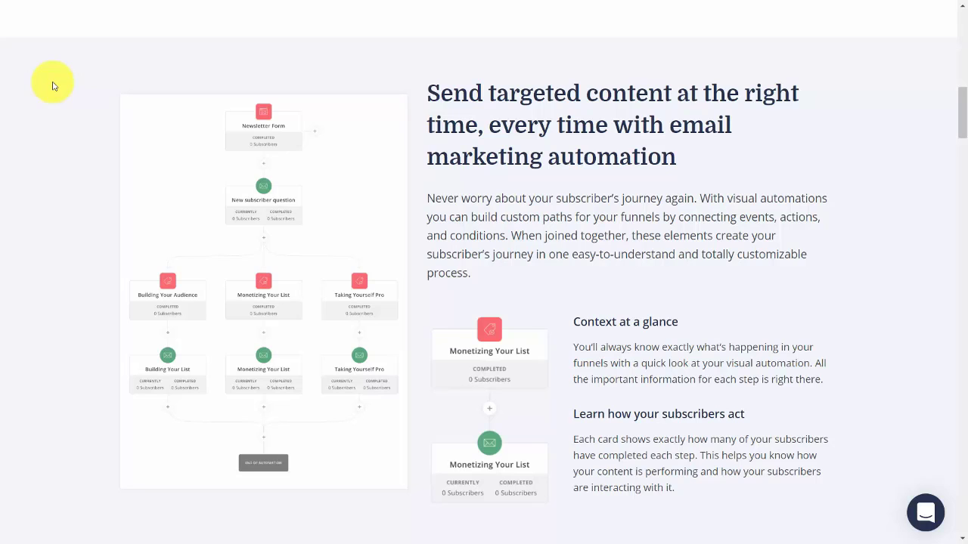
scroll(113, 96, down, 8)
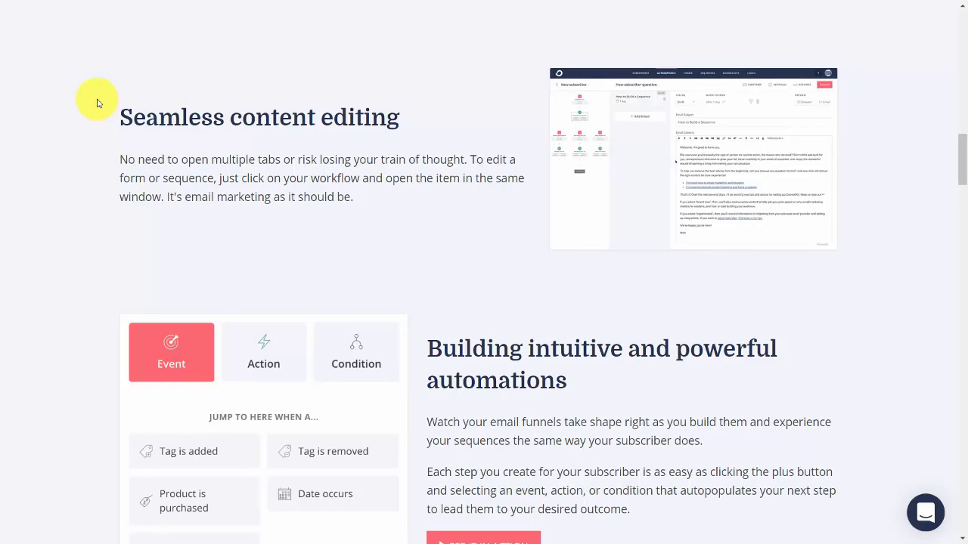
scroll(25, 93, down, 10)
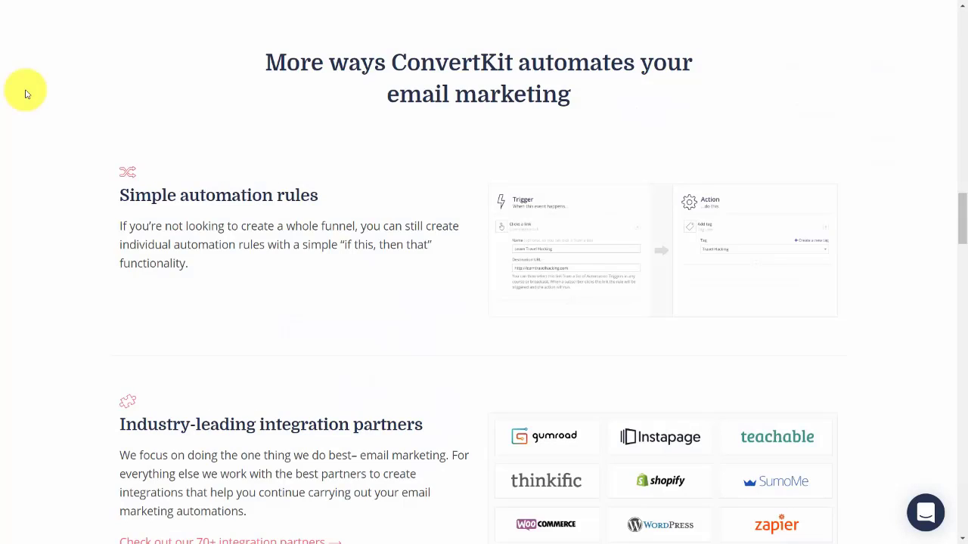
scroll(25, 93, down, 4)
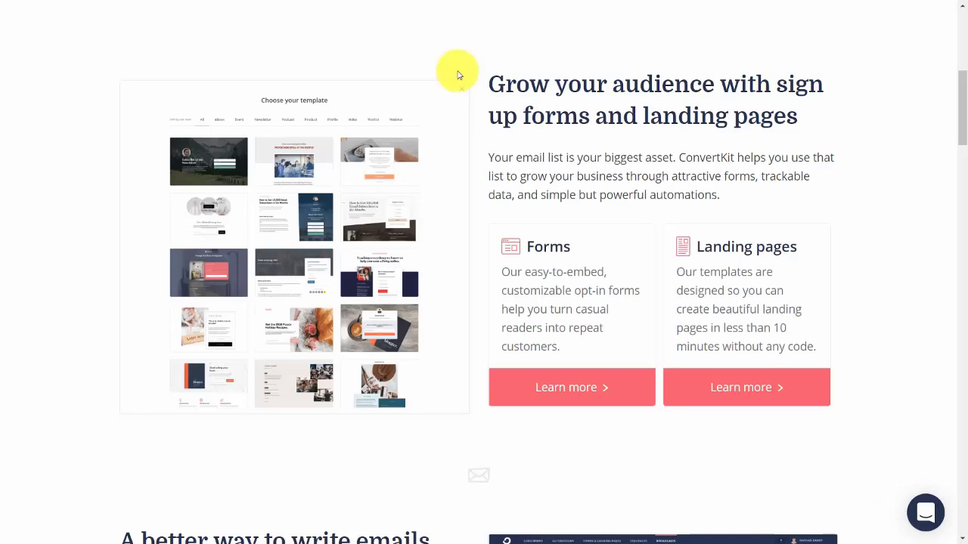
scroll(101, 101, down, 5)
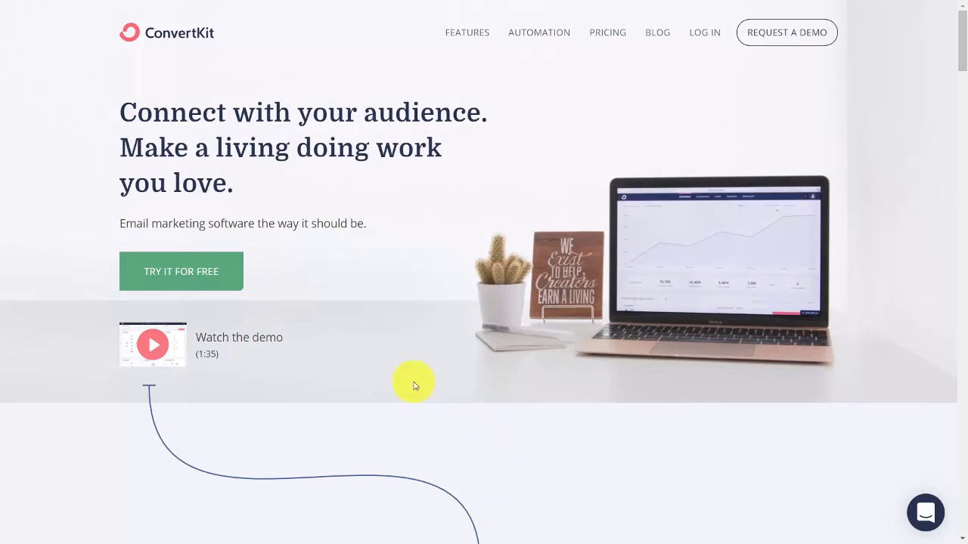
Start a free trial and answer the onboarding questions about the current email provider.
click(196, 277)
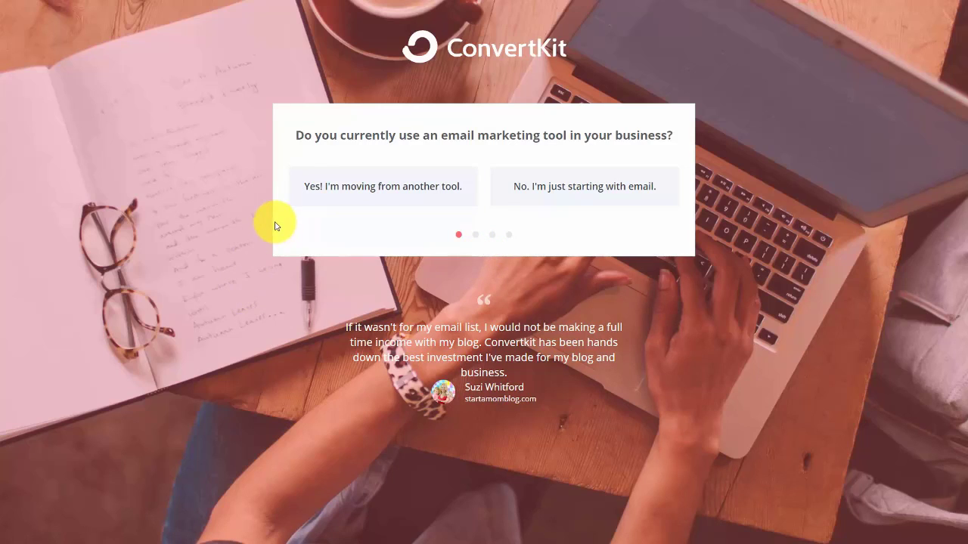
click(357, 190)
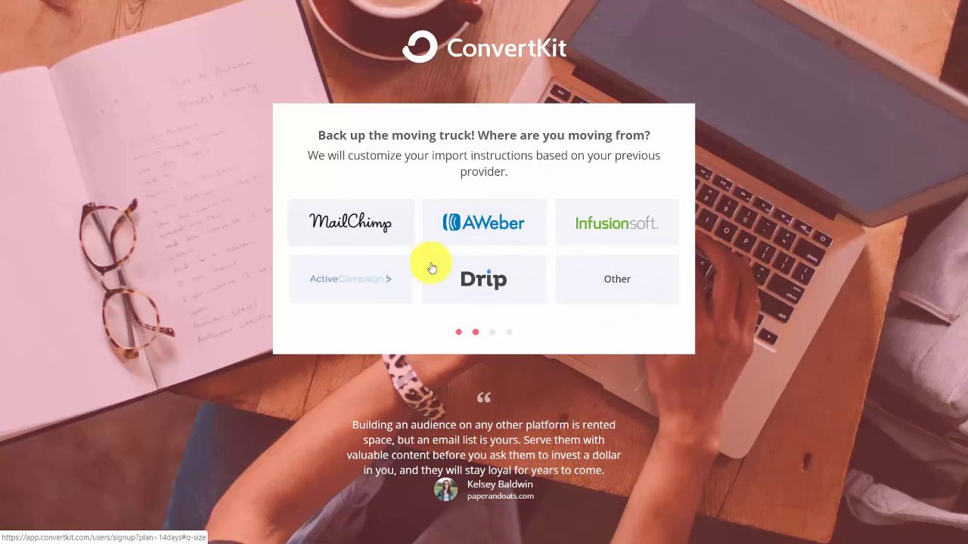
click(617, 281)
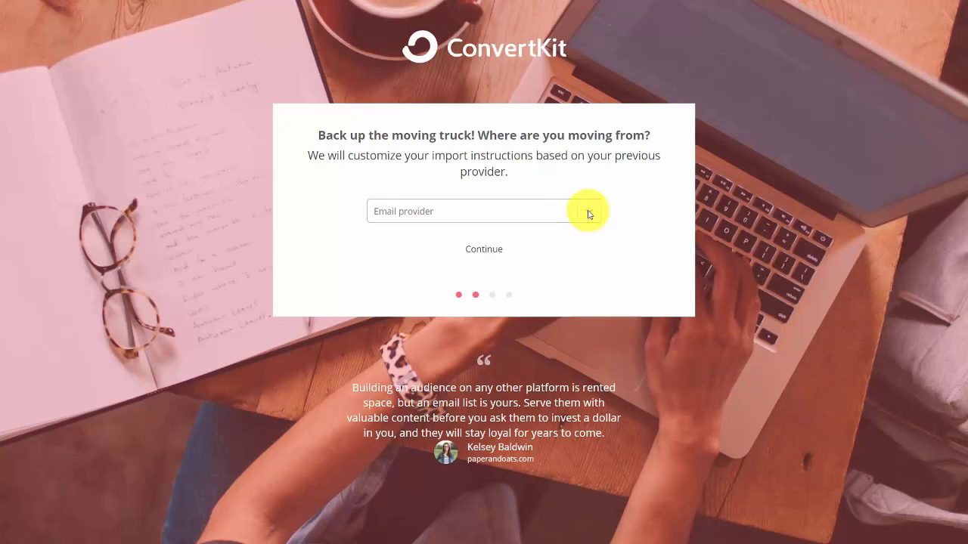
click(589, 213)
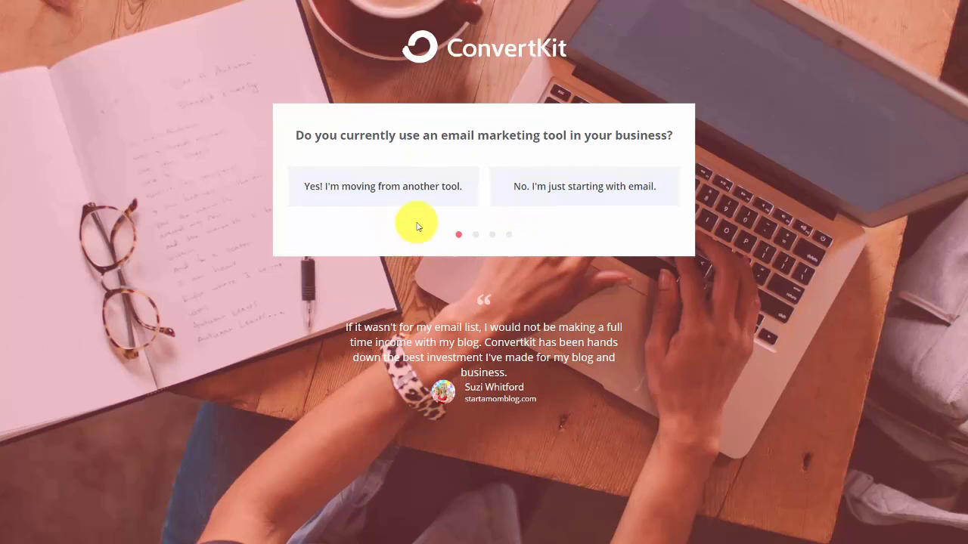
click(552, 190)
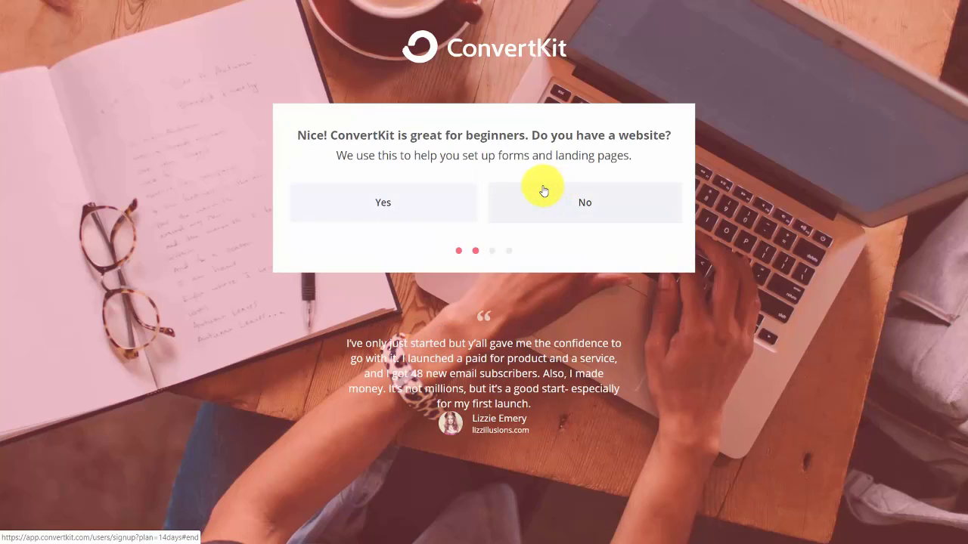
Choose WordPress as the website platform, create the account, and go to Subscribers.
click(385, 209)
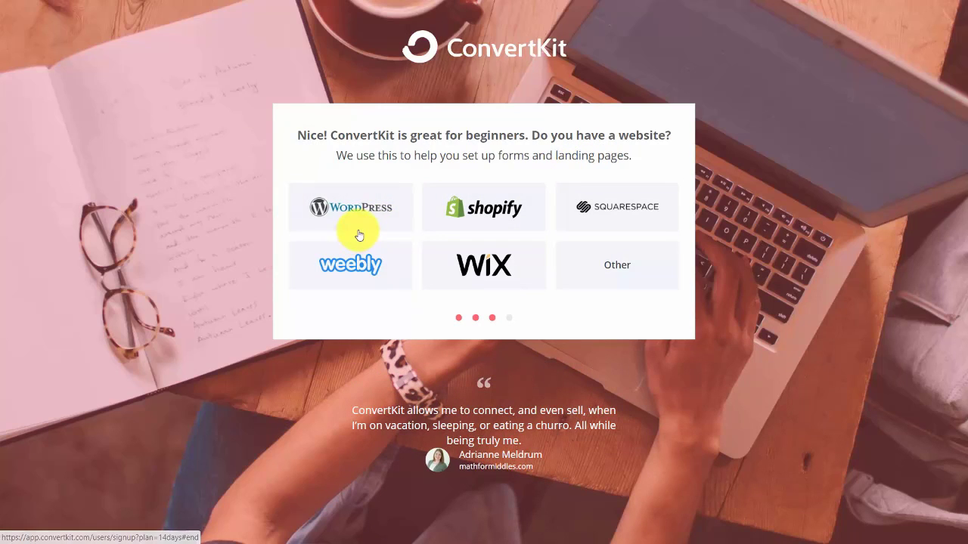
click(618, 265)
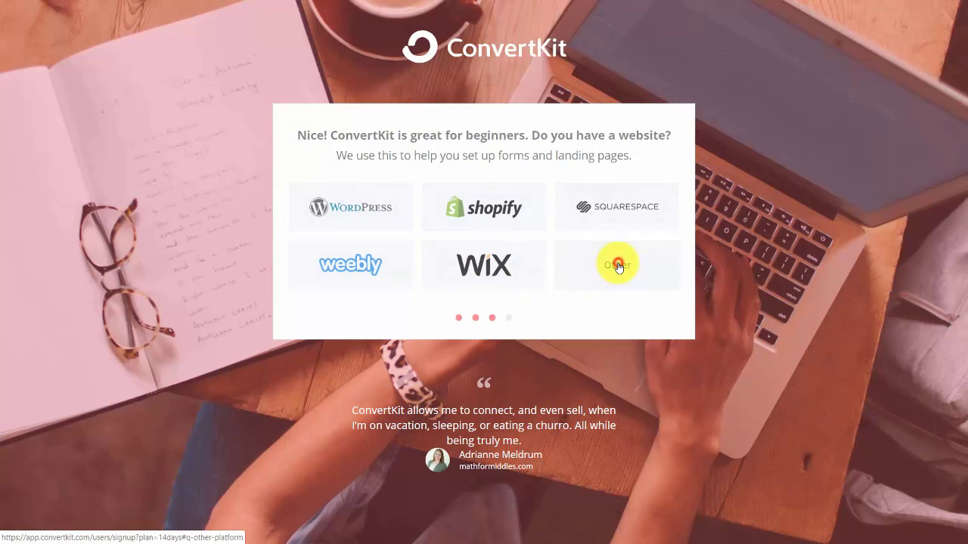
click(589, 200)
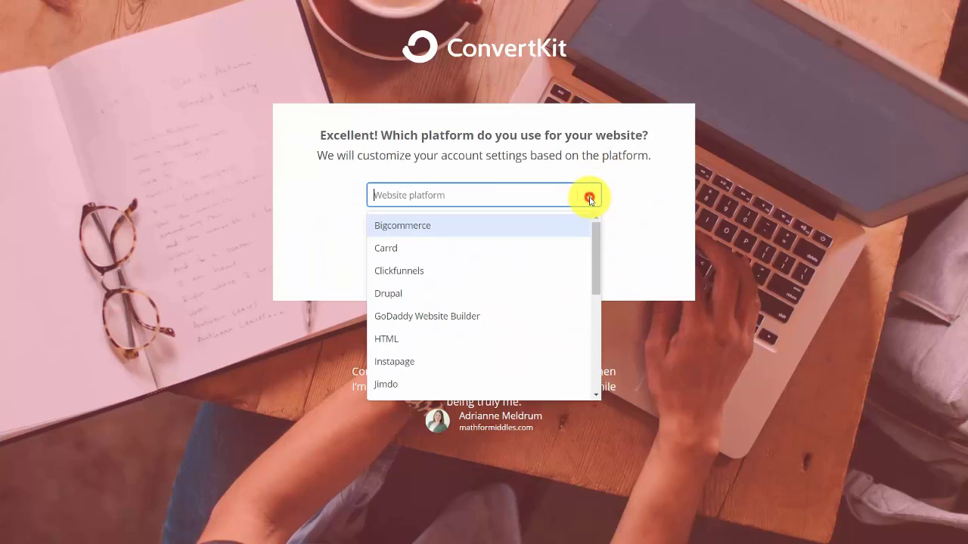
scroll(576, 223, down, 3)
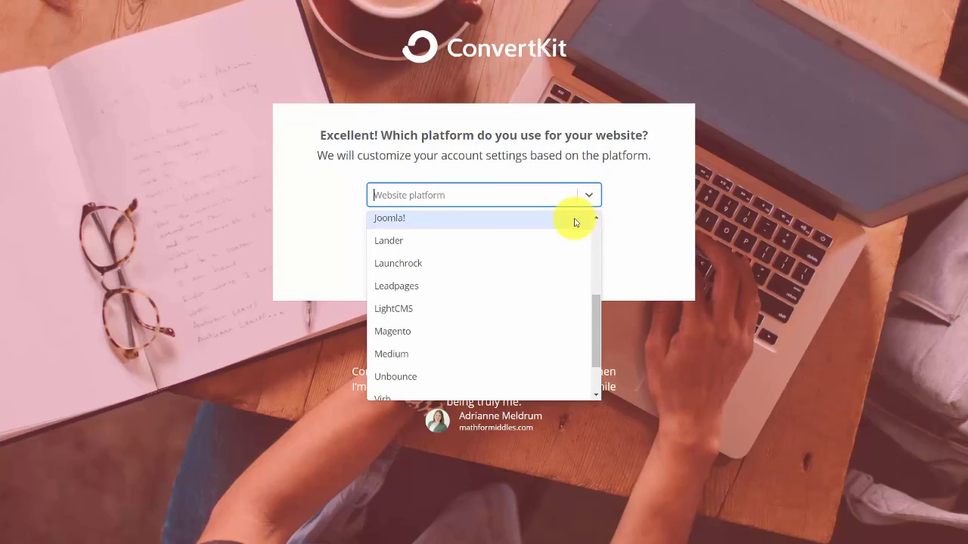
click(624, 206)
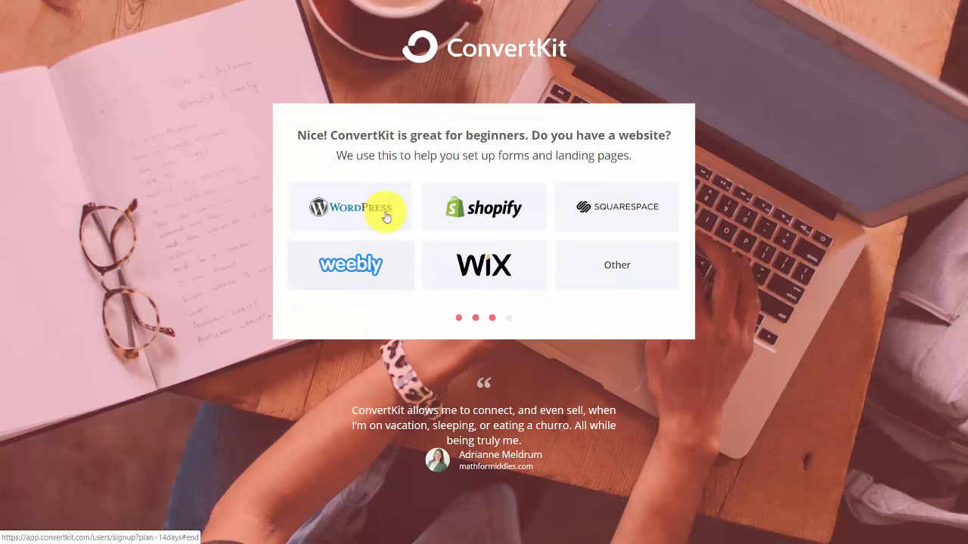
click(373, 208)
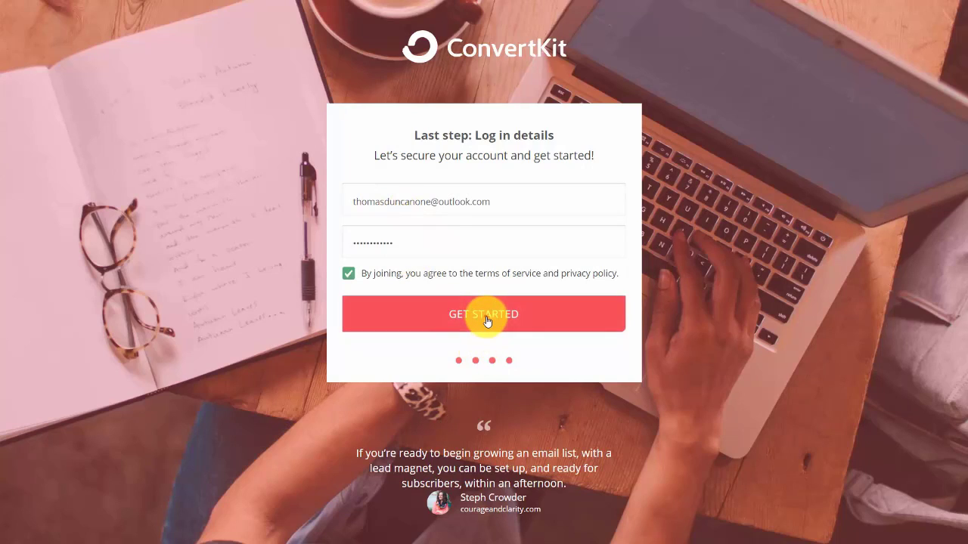
click(487, 321)
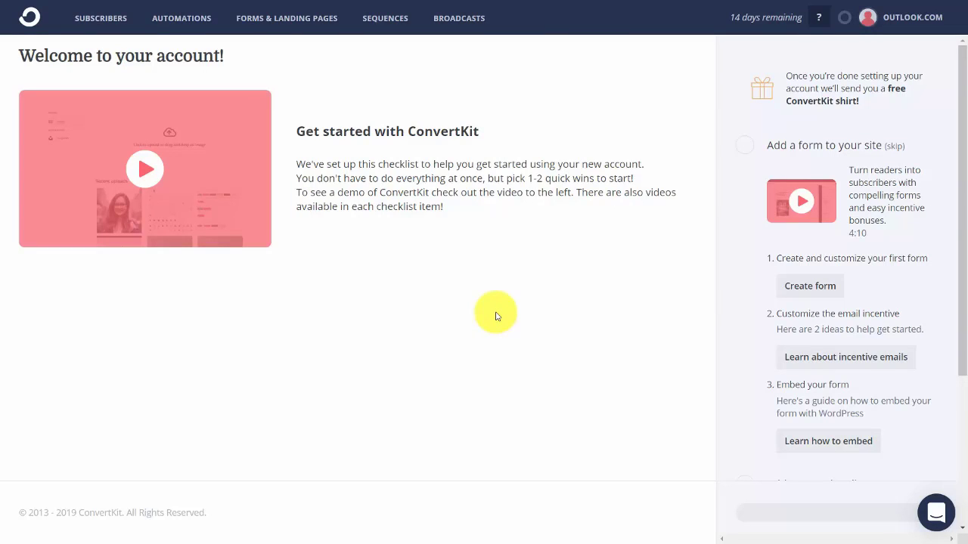
click(118, 21)
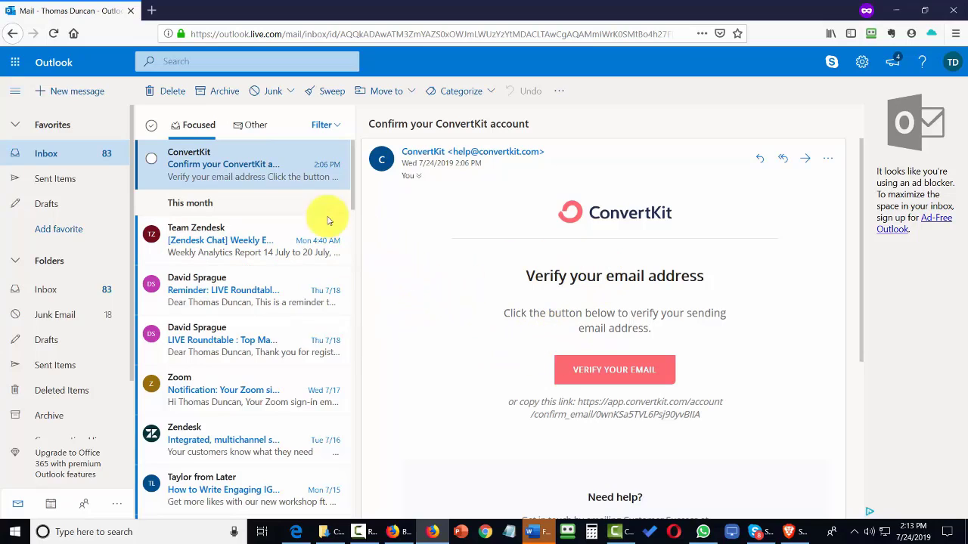
Verify the account's email address through the ConvertKit confirmation message in Outlook.
click(607, 375)
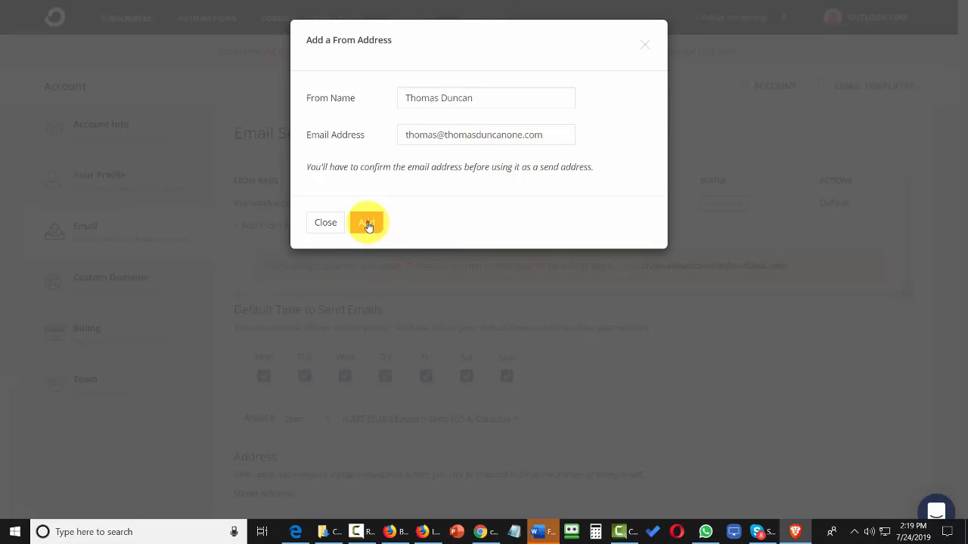
Add the custom-domain sender address and copy its confirmation link from the webmail message.
click(367, 223)
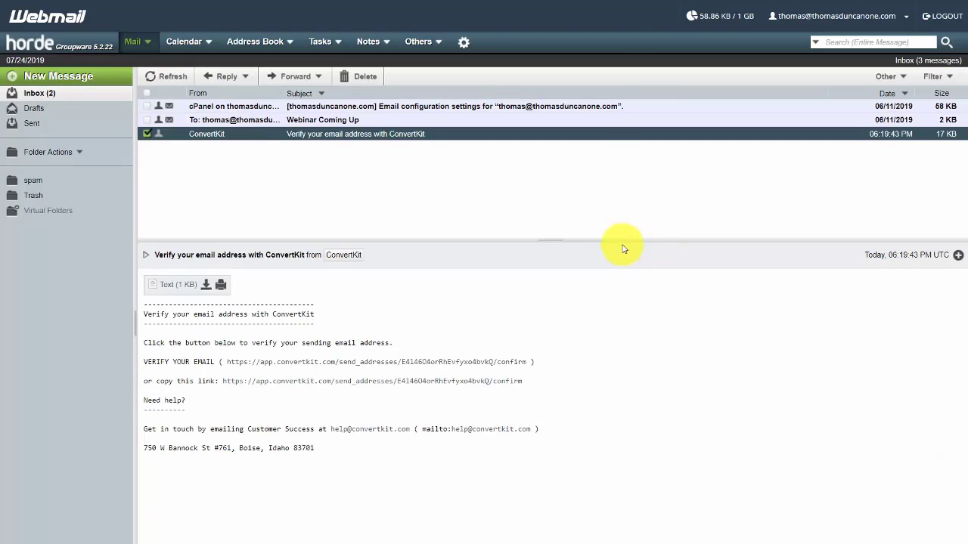
right_click(382, 386)
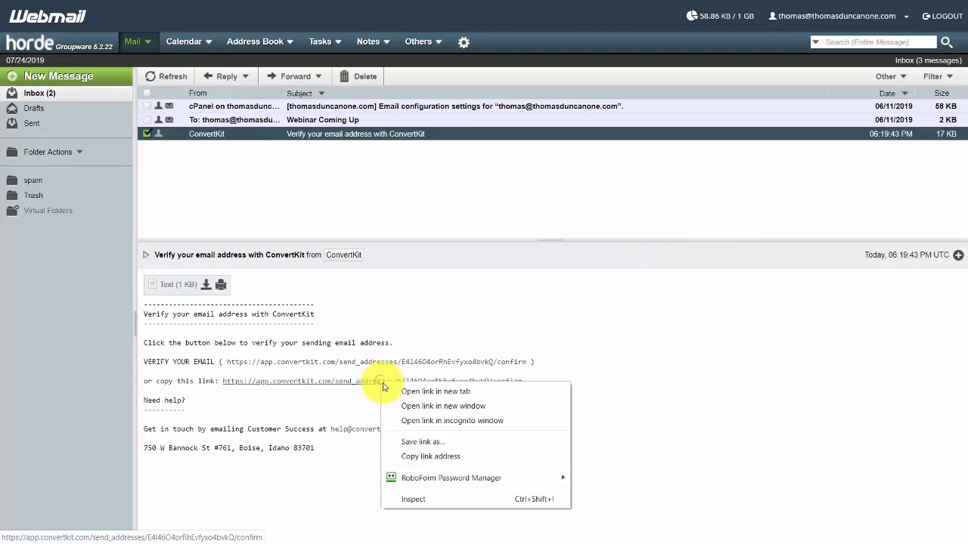
click(420, 457)
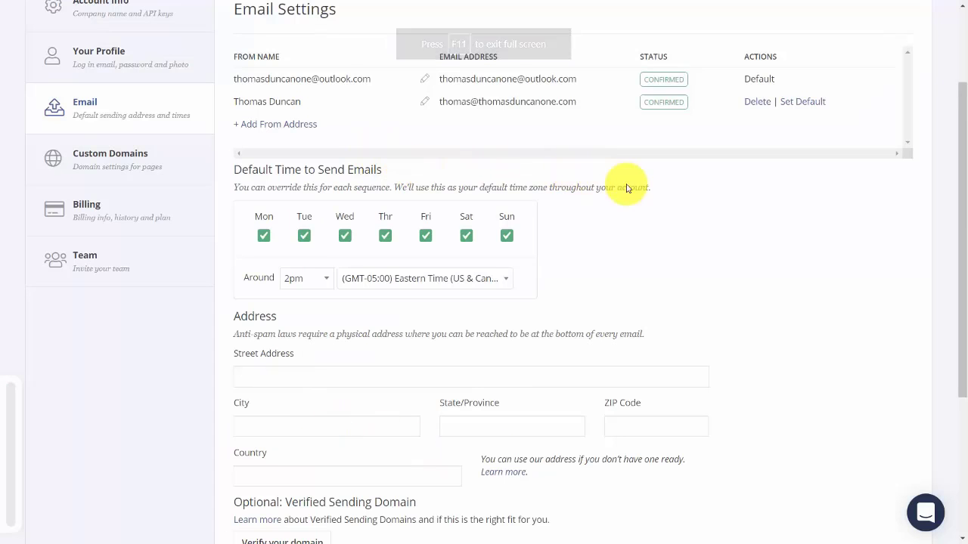
Set the newly confirmed custom-domain address as the default sender.
click(797, 101)
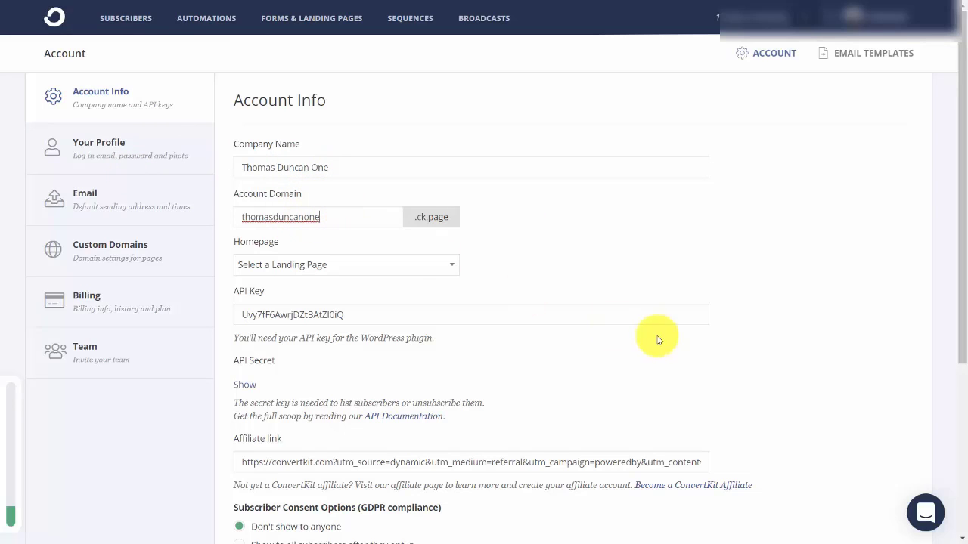
Save the Account Info settings without changing the homepage choice.
click(447, 263)
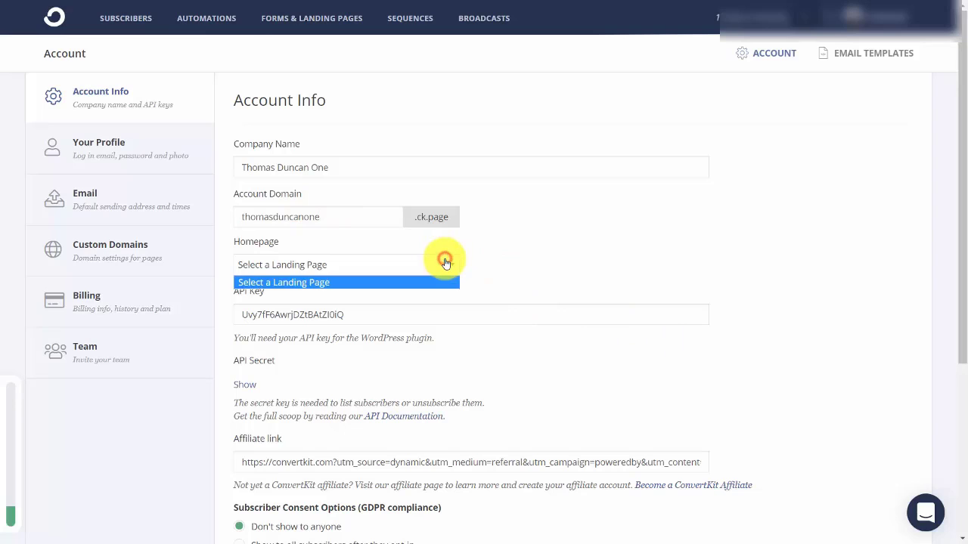
click(446, 263)
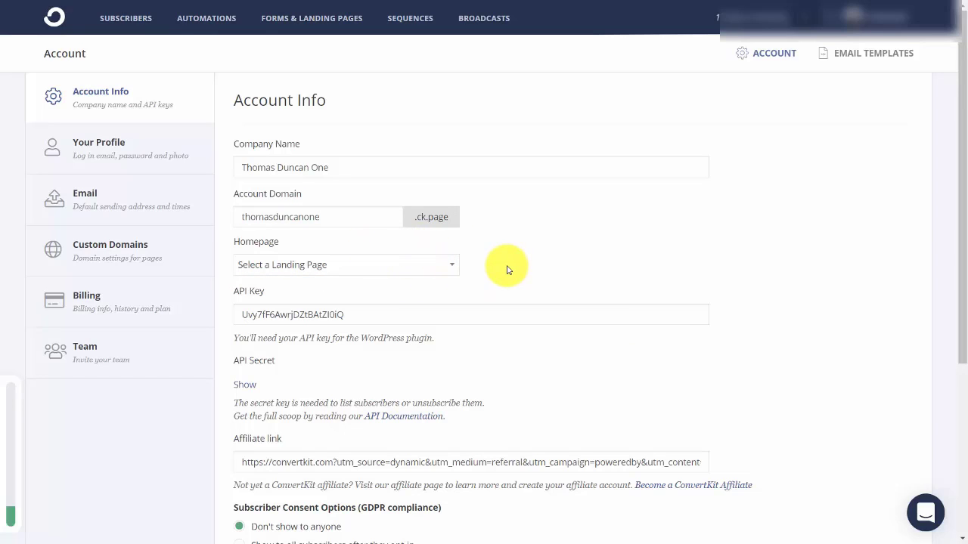
scroll(507, 270, down, 4)
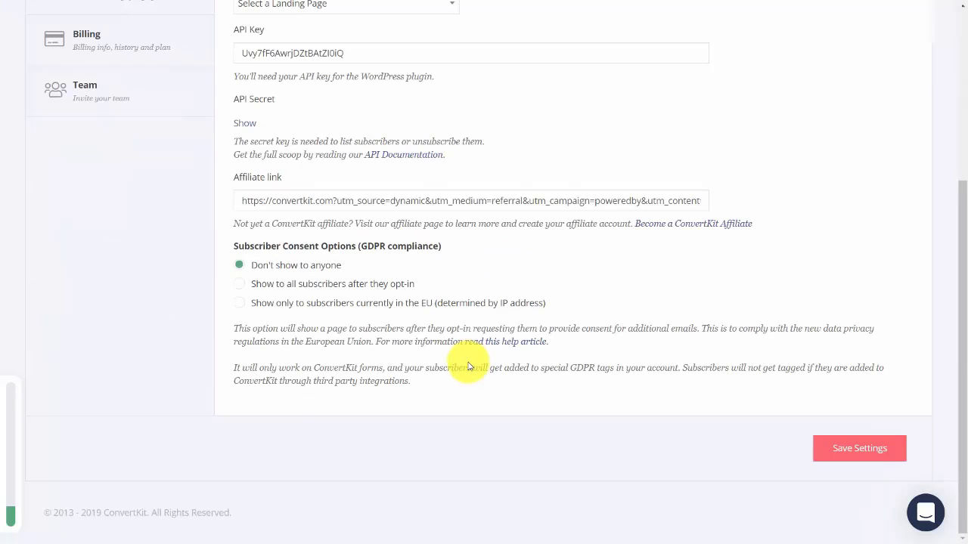
click(841, 454)
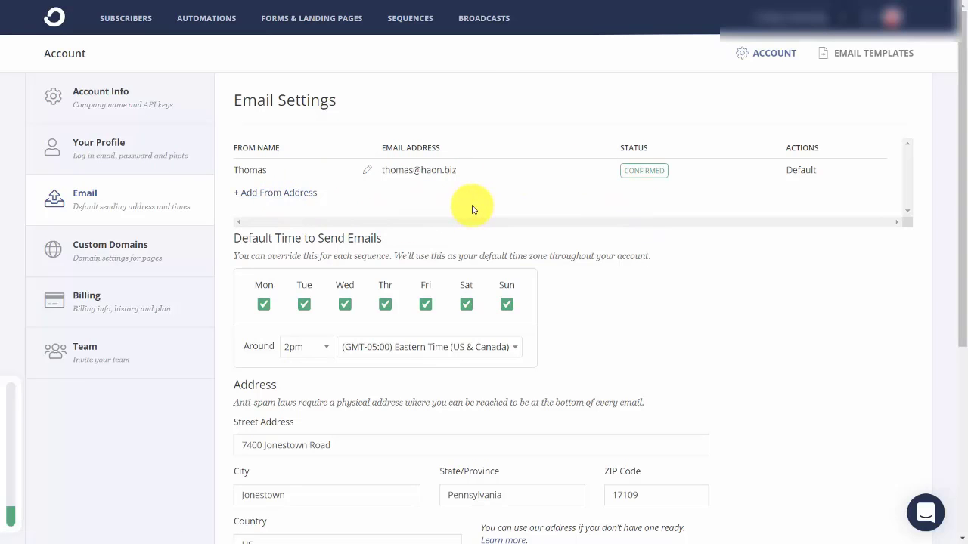
Scroll to the mailing address section and begin verifying a sending domain.
scroll(472, 210, down, 5)
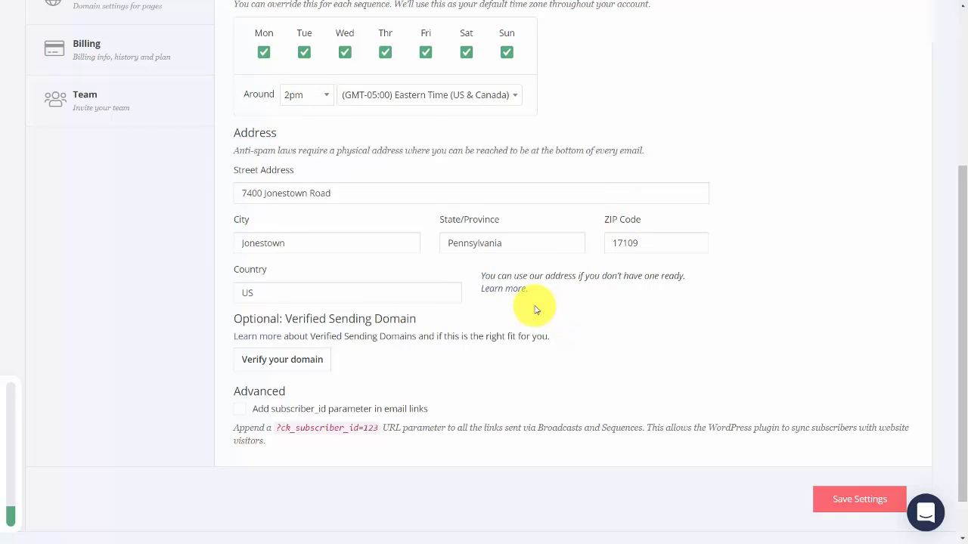
scroll(530, 317, down, 1)
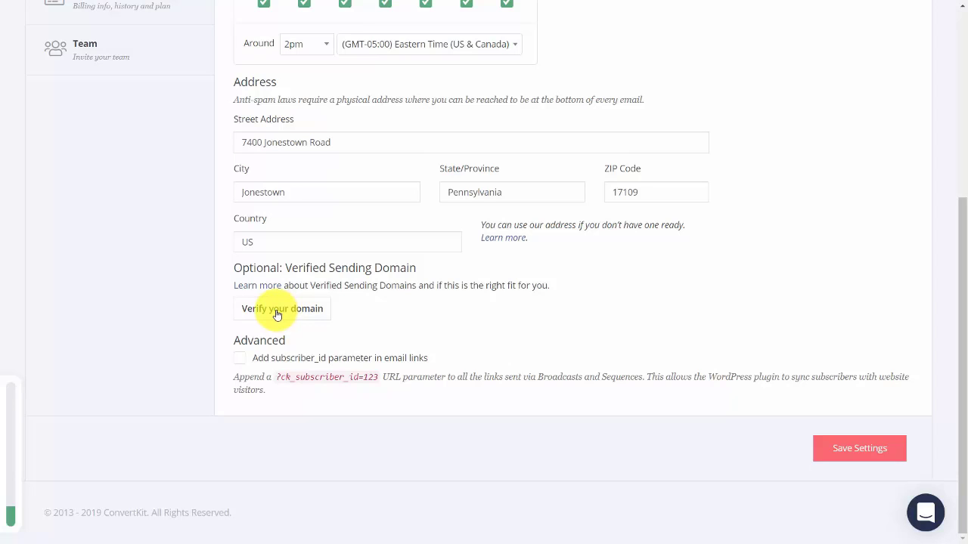
click(278, 312)
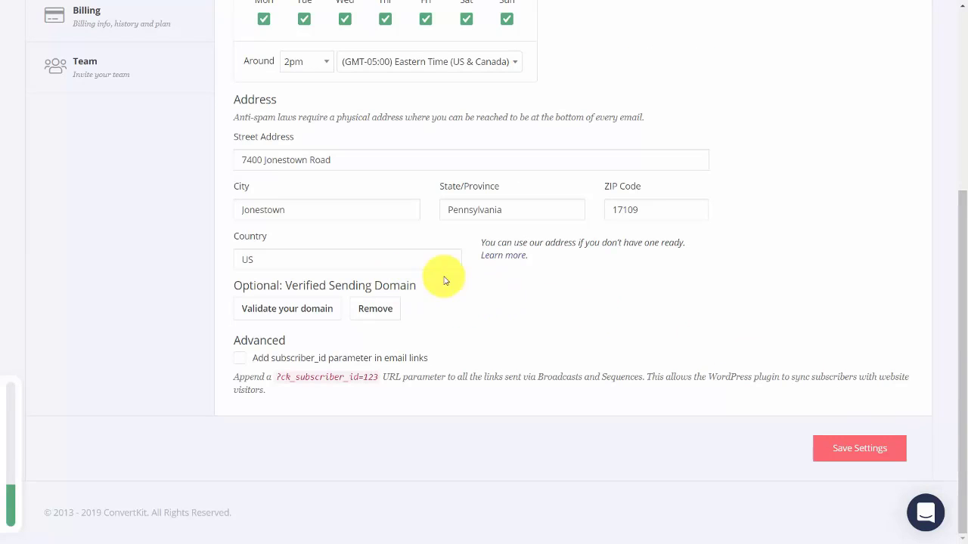
Validate the two CNAME DNS records for the sending domain haon.biz.
click(286, 310)
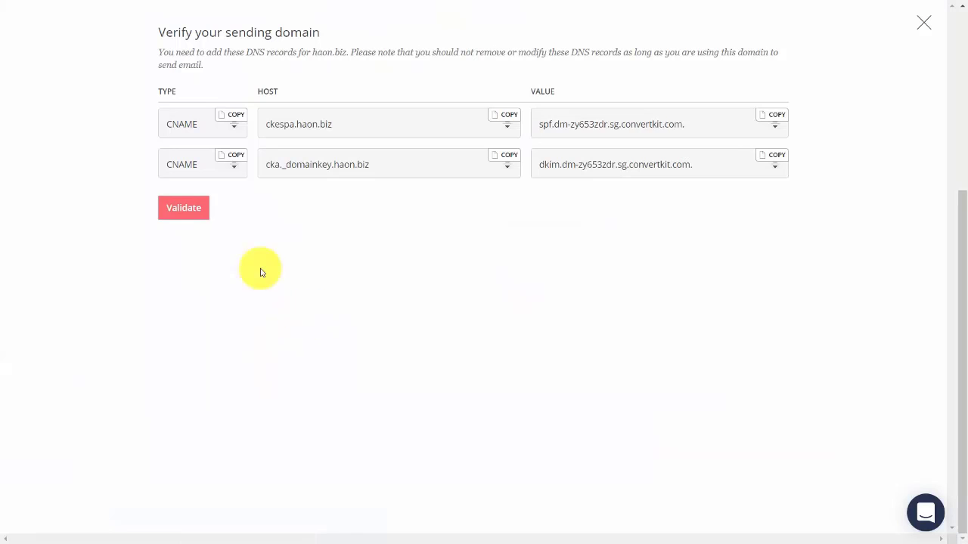
click(183, 213)
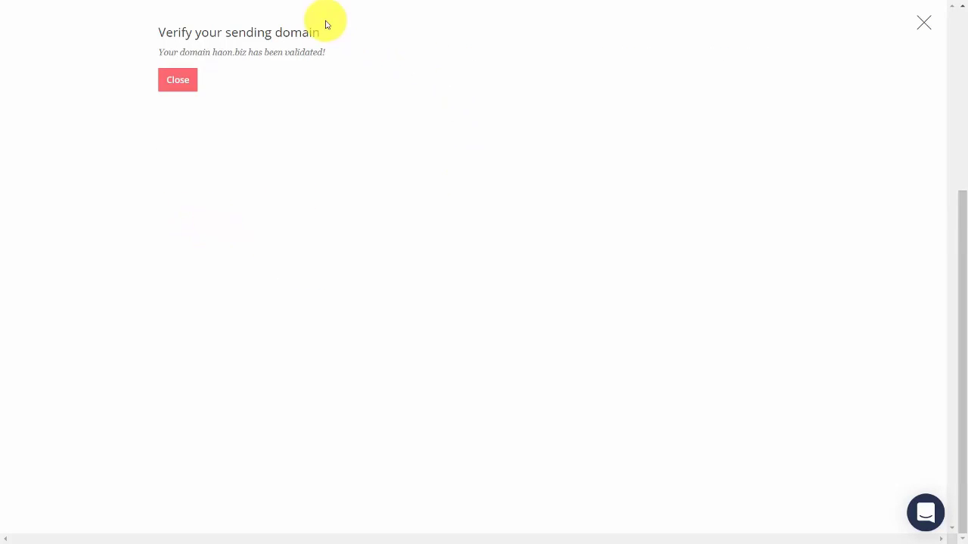
scroll(629, 342, up, 1)
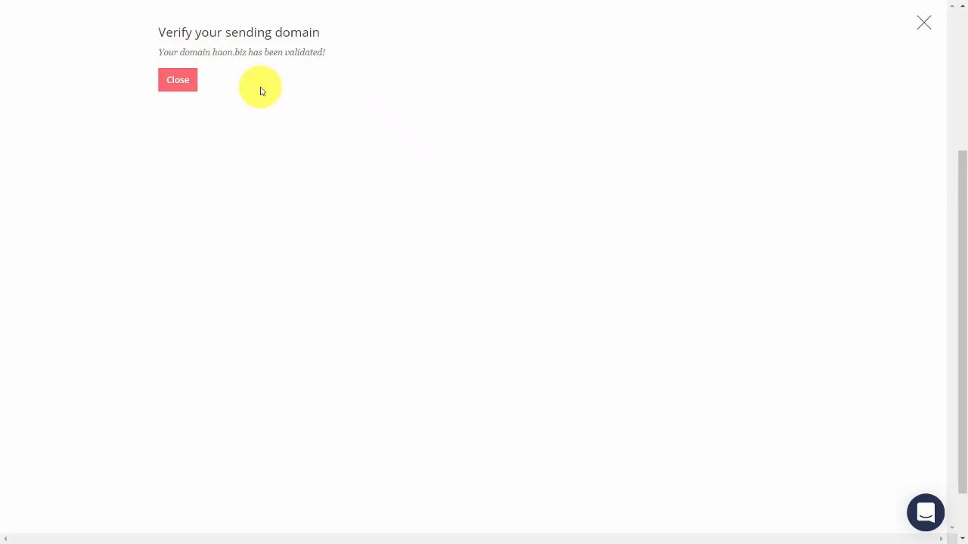
Close the domain validation confirmation message.
click(190, 84)
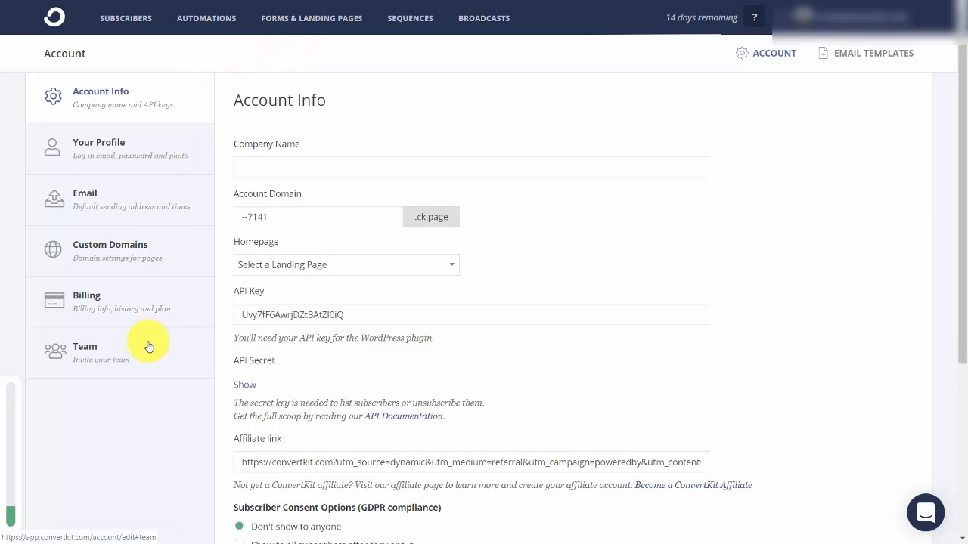
Invite a new Admin team member, entering the invitee's name and e-mail address.
click(114, 352)
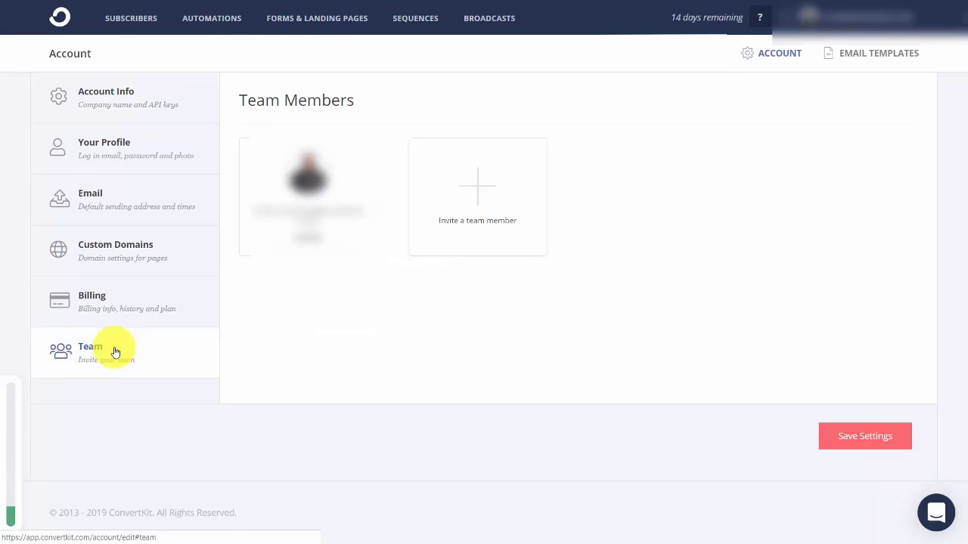
click(477, 190)
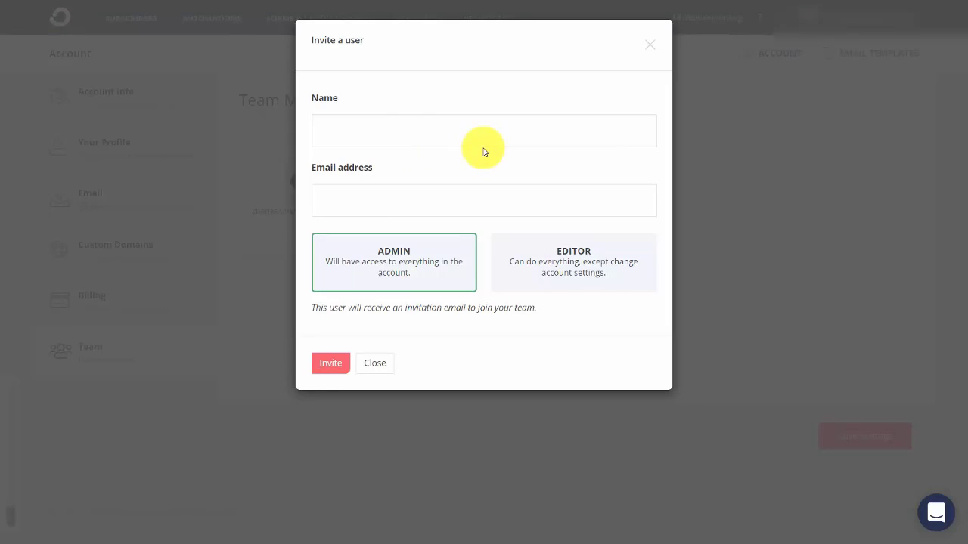
key(Tab)
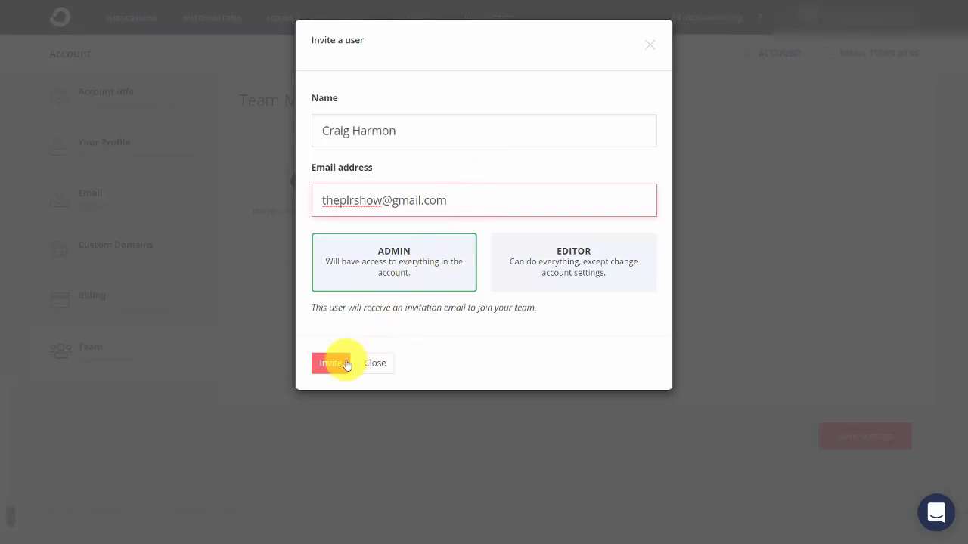
click(333, 365)
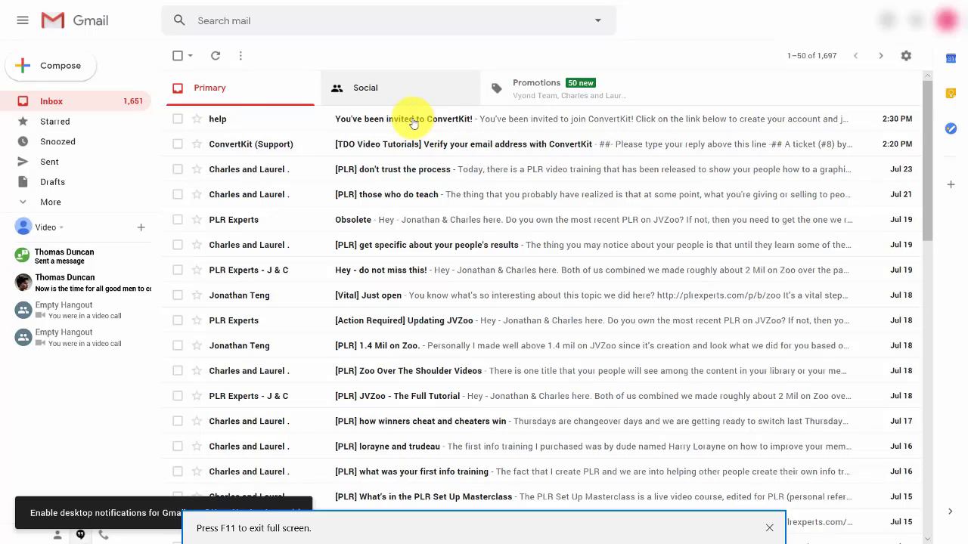
Open the 'You've been invited to ConvertKit!' e-mail and follow its Join the team link.
click(413, 121)
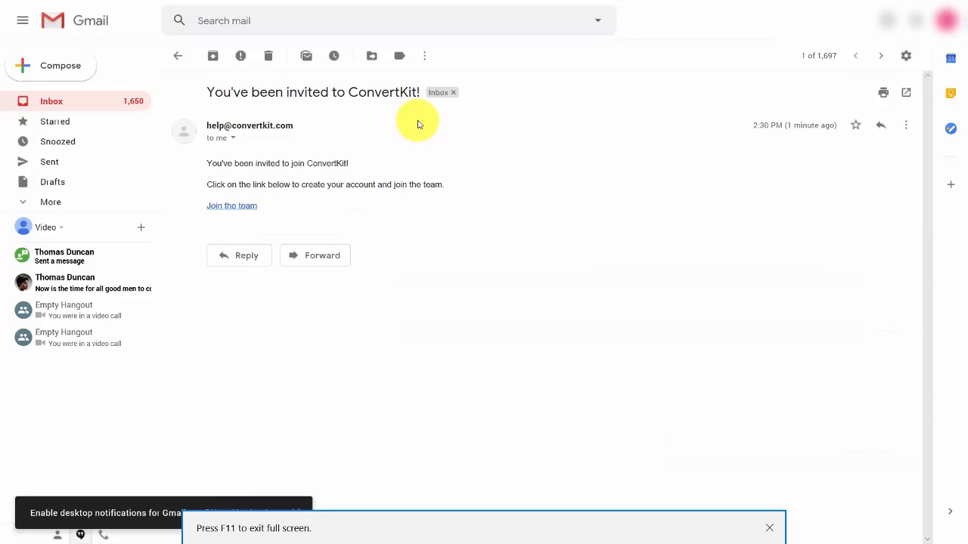
click(243, 208)
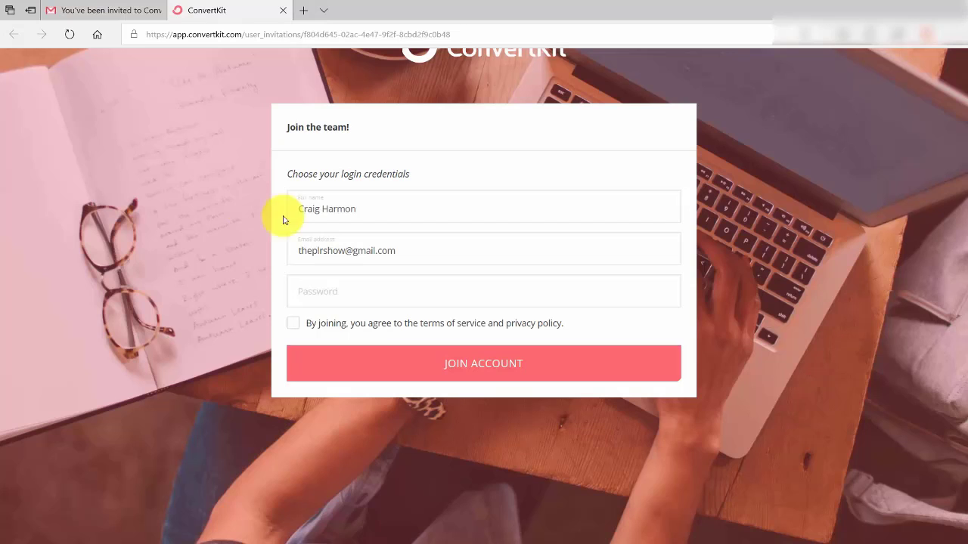
Join the account with a pasted password and accepted terms, then view the page full screen.
click(358, 301)
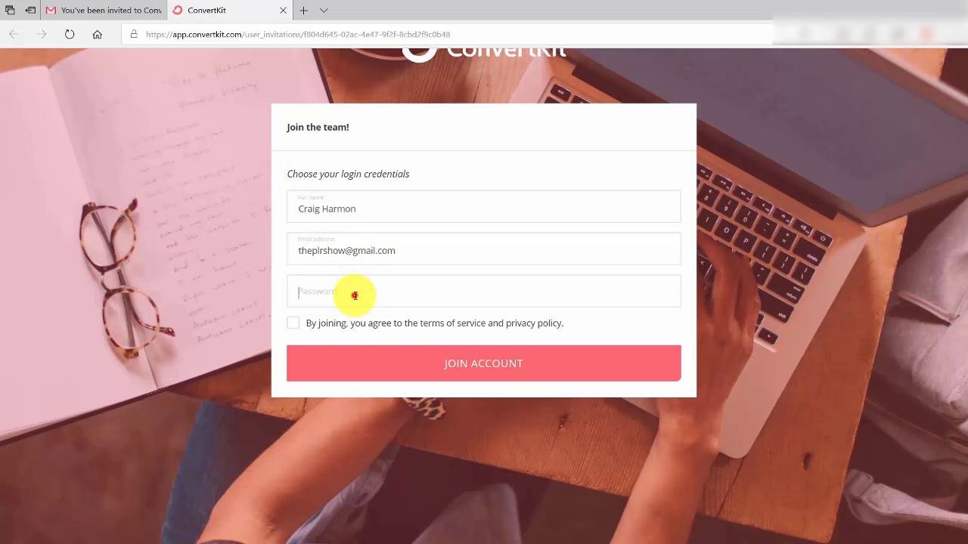
key(ctrl+v)
click(292, 323)
click(438, 364)
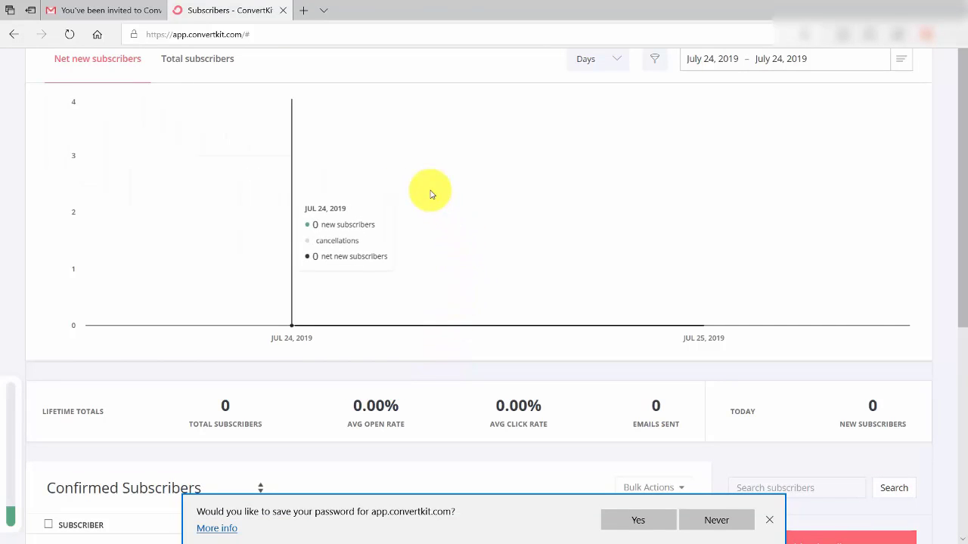
key(F11)
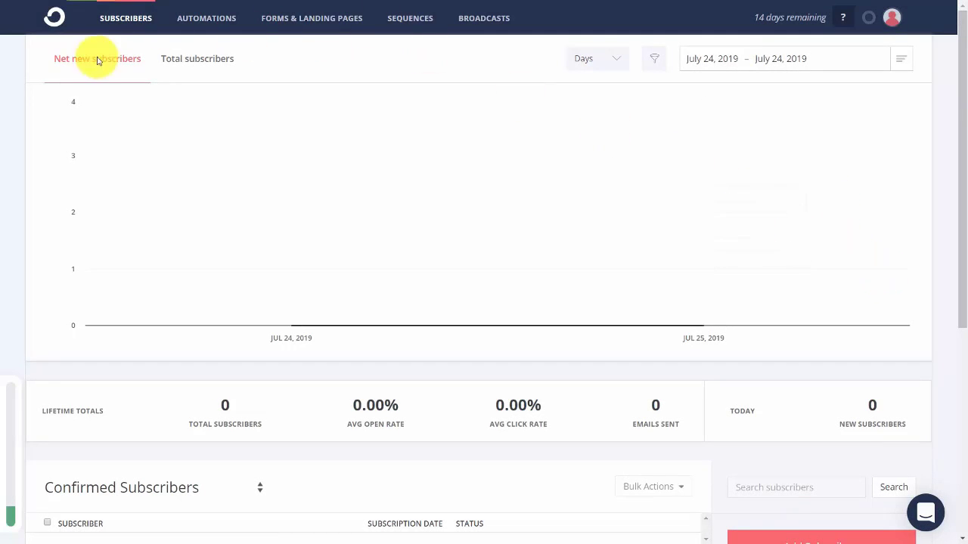
Reload the Subscribers overview and open the Add Subscribers options.
click(126, 17)
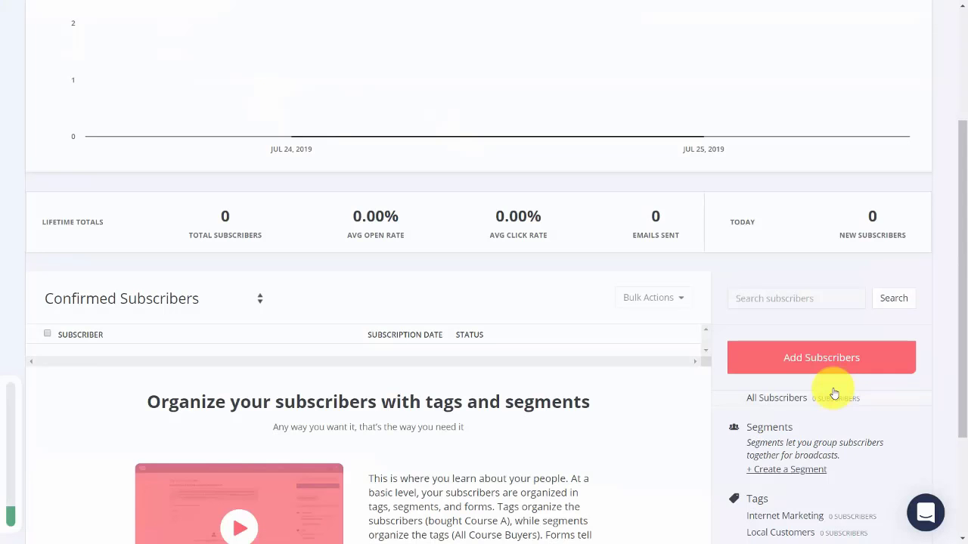
click(806, 359)
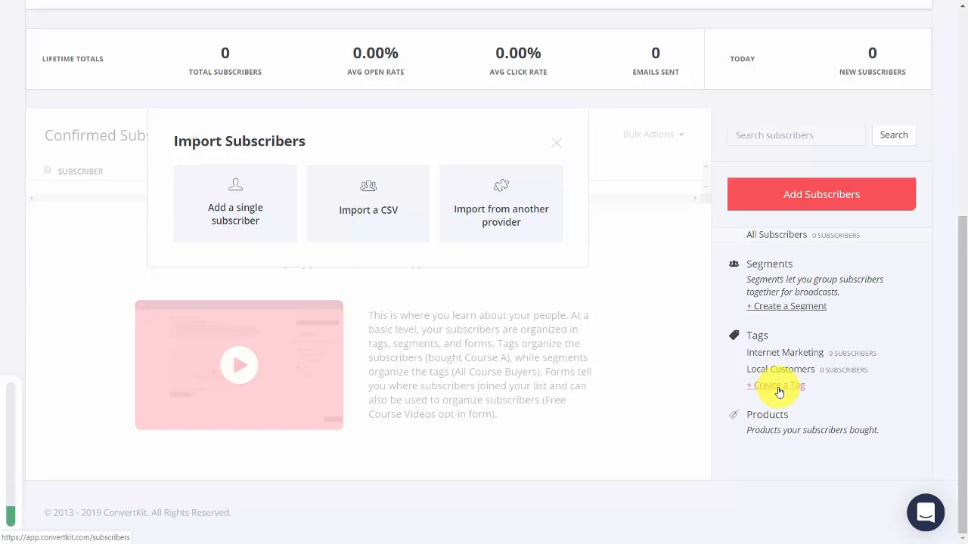
Create and save the tags 'Video Tutorials Live' and 'Video Tutorials Recorded'.
click(778, 387)
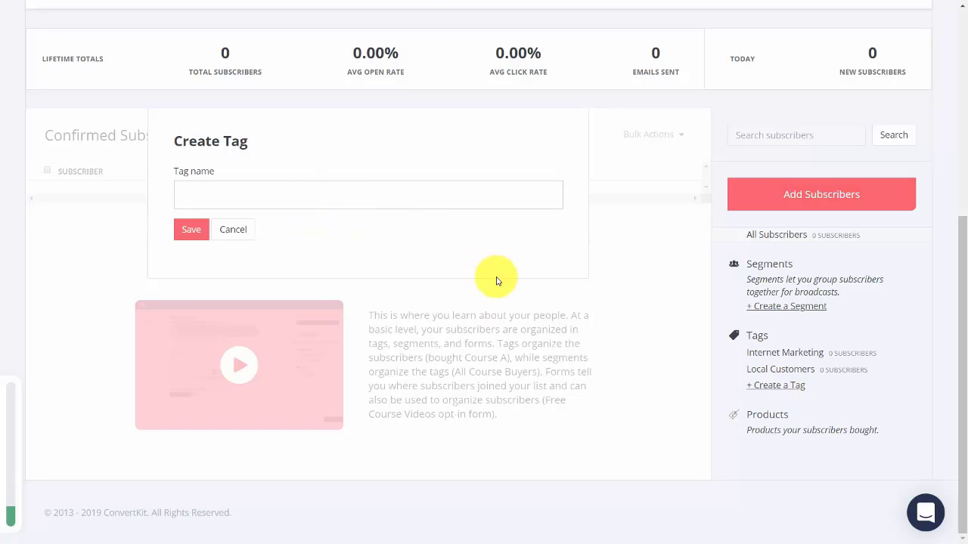
text(Video Tutorials Live)
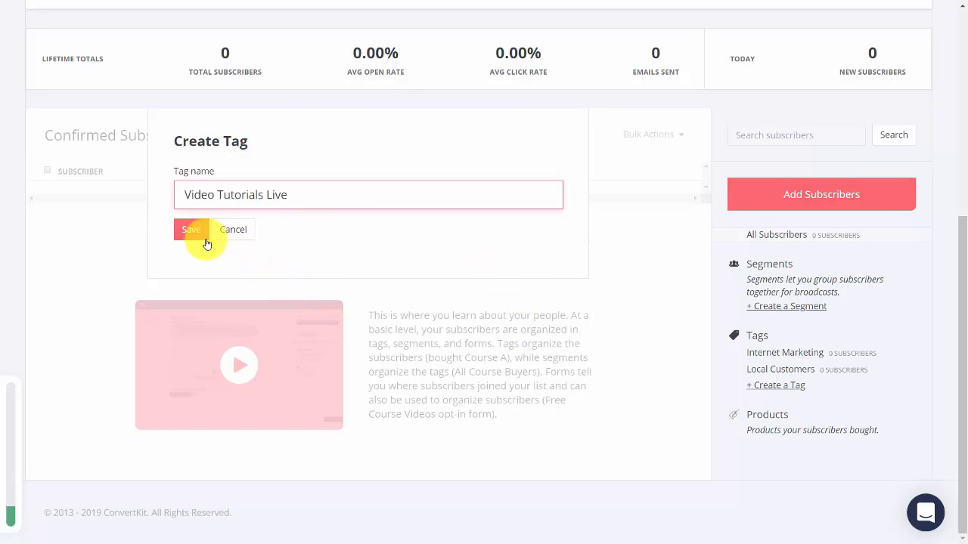
click(191, 231)
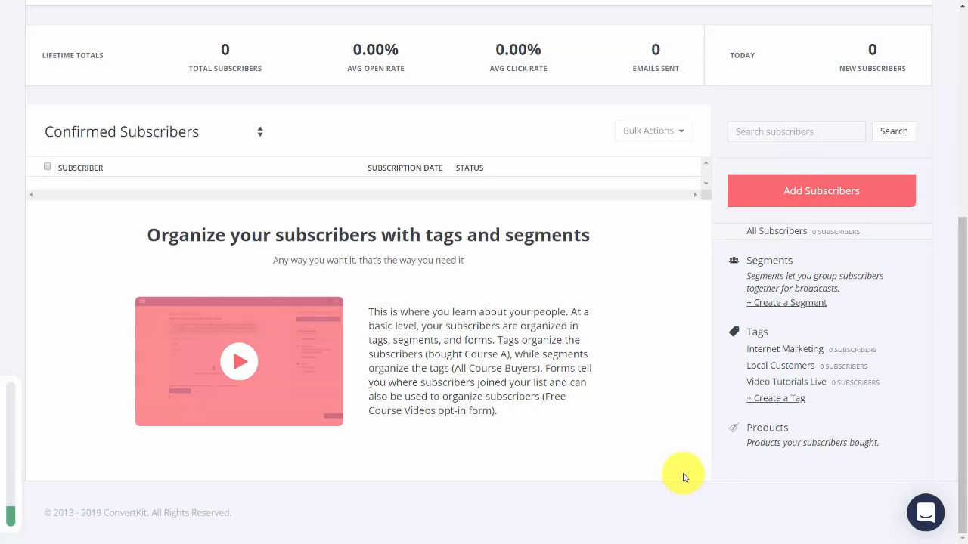
click(773, 401)
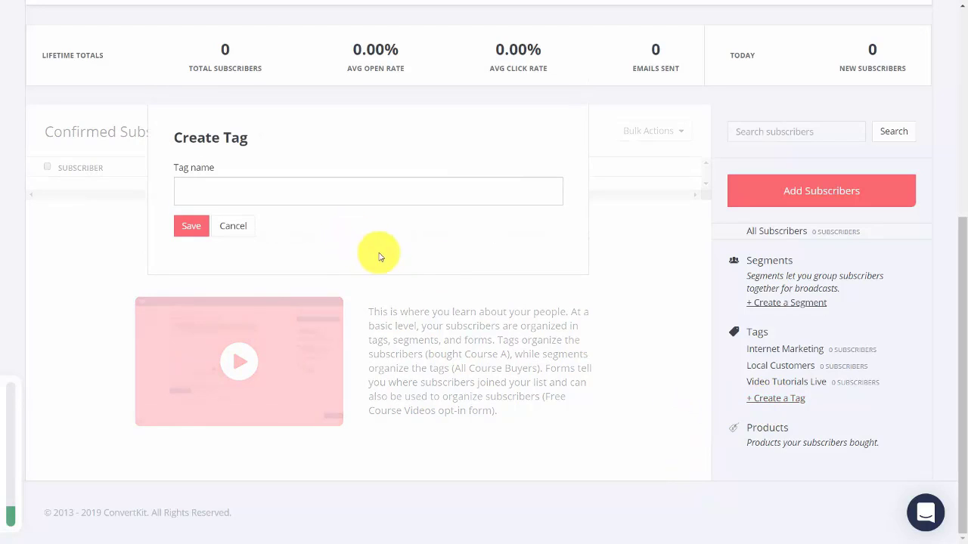
click(292, 198)
text(Video Tutorials Recorded)
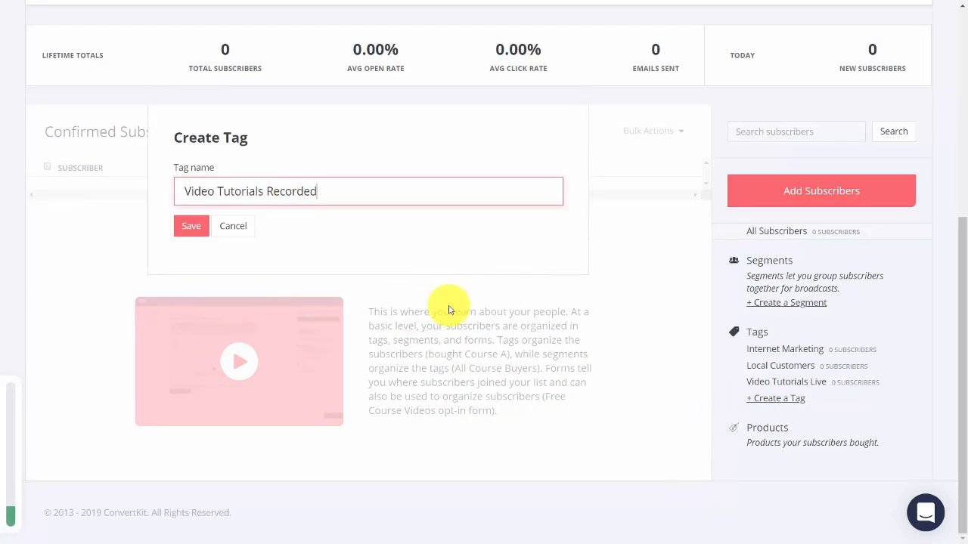
click(190, 226)
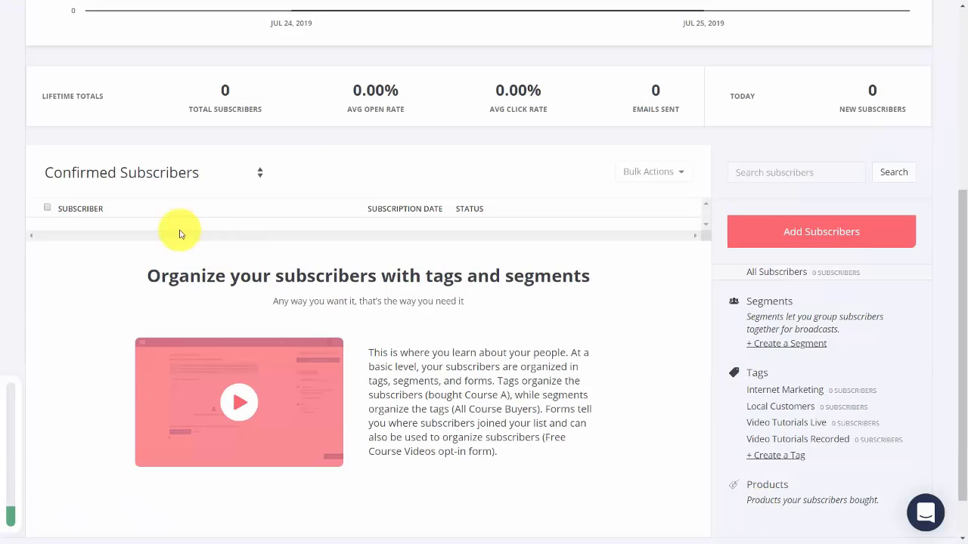
Save a 'Video Tutorials' segment filtering Subscribed to Tags: Video Tutorials Live and Video Tutorials Recorded.
click(798, 344)
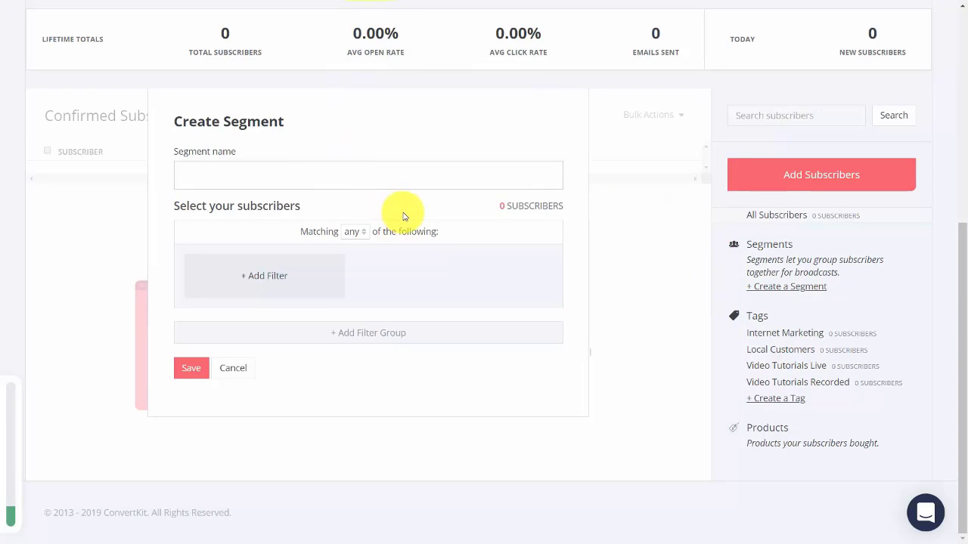
text(Video Tutorials)
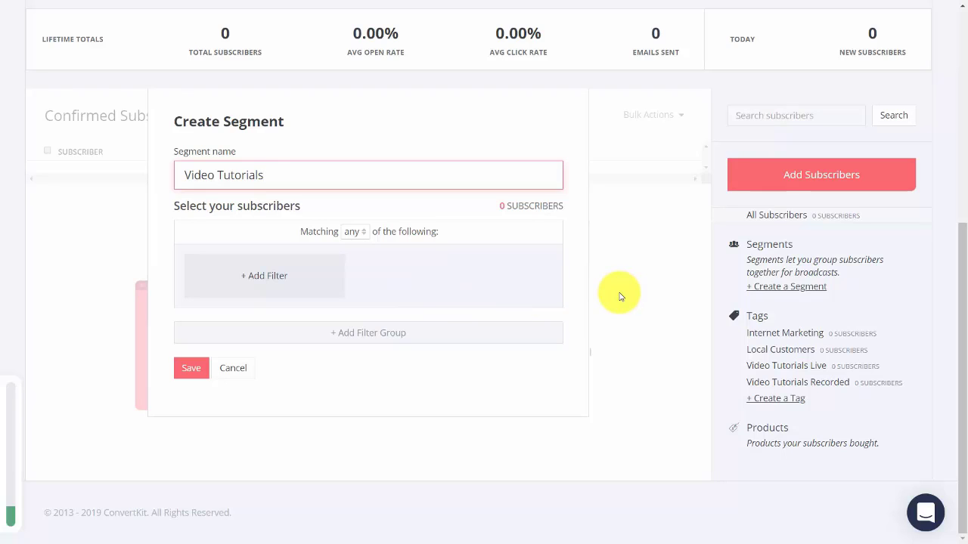
click(267, 277)
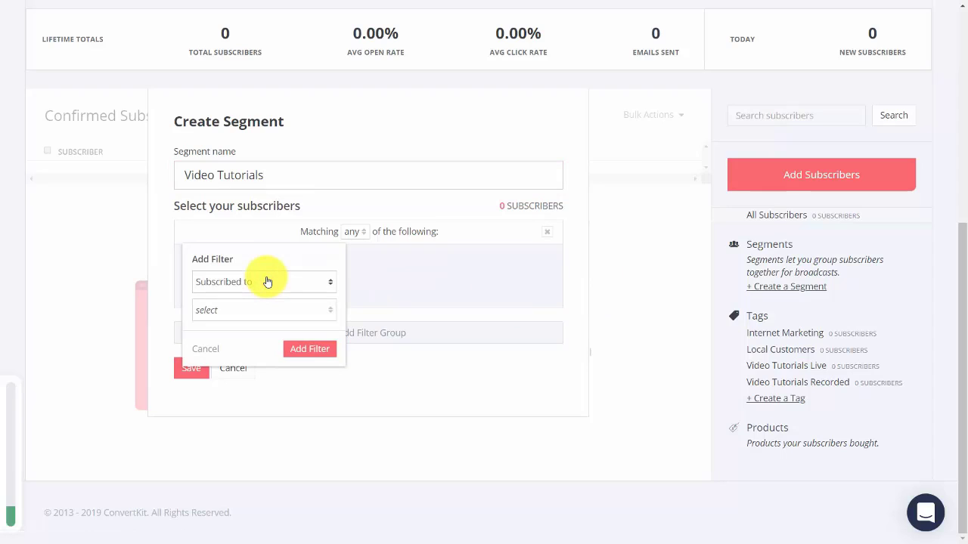
click(316, 310)
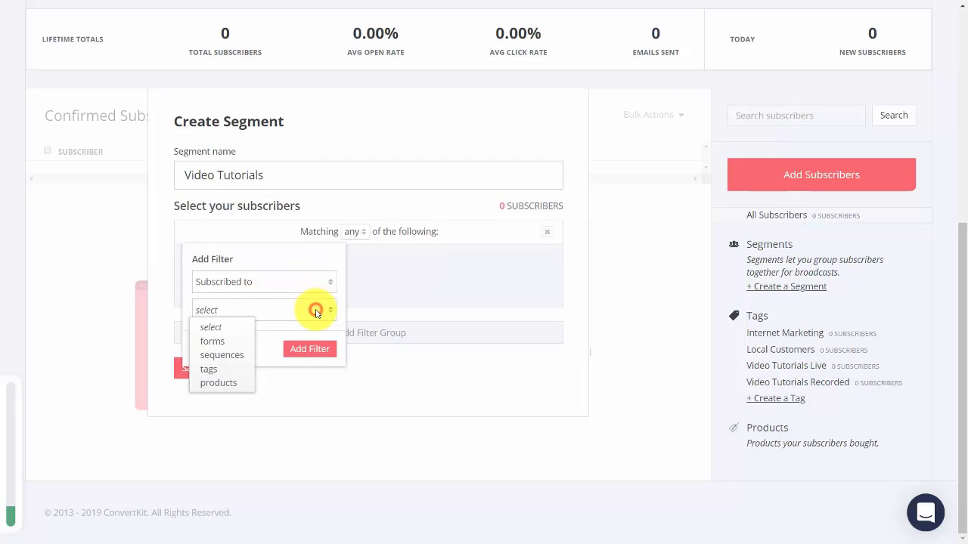
click(206, 369)
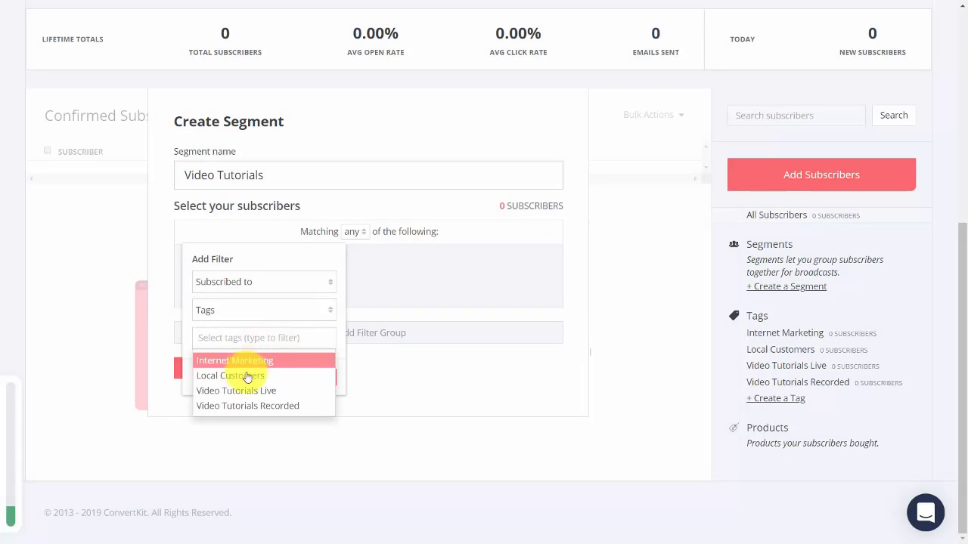
click(251, 390)
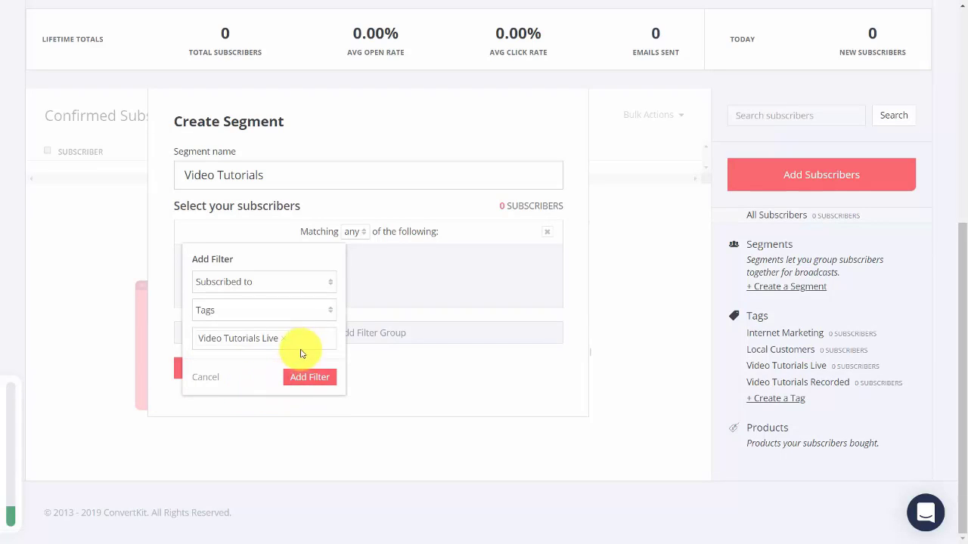
click(302, 341)
click(267, 394)
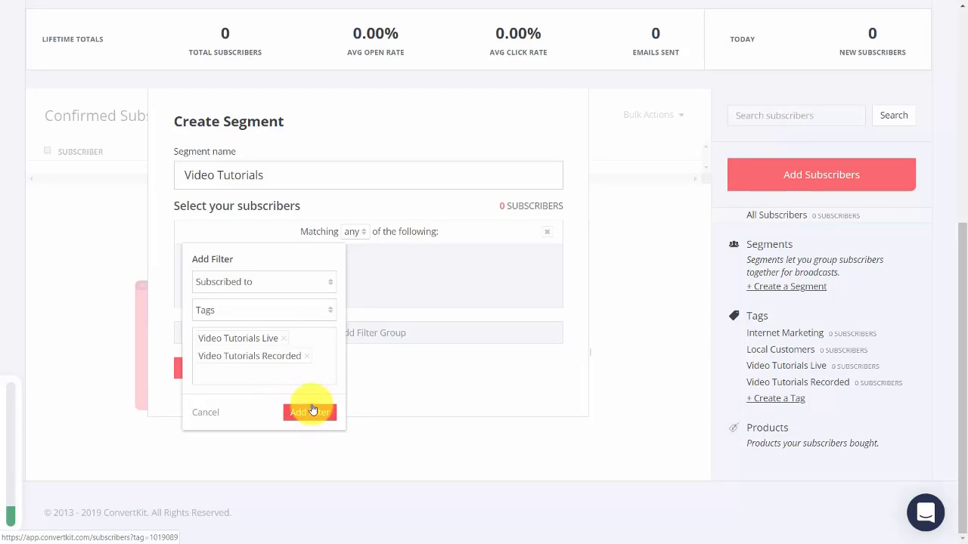
click(310, 408)
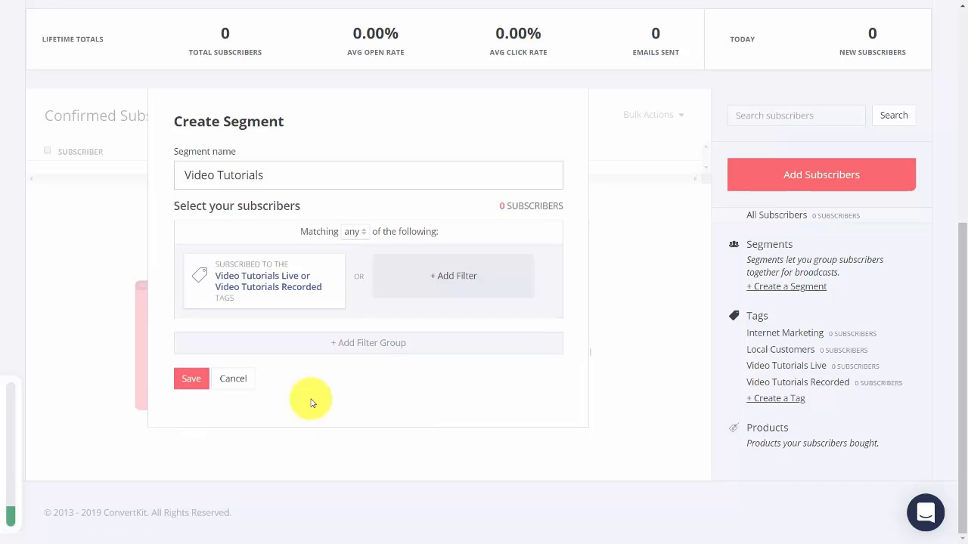
click(191, 381)
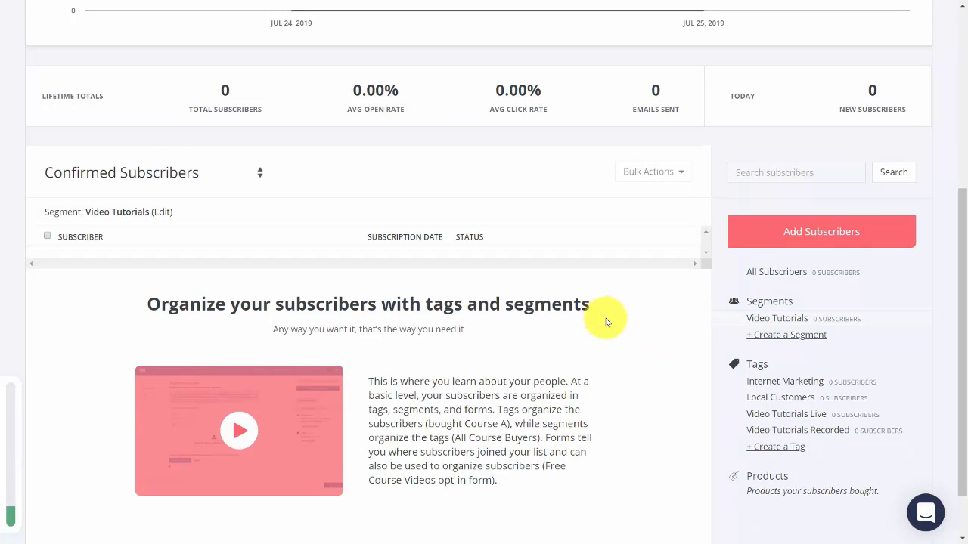
Add a single subscriber manually, tag them Video Tutorials Live, and save.
click(789, 236)
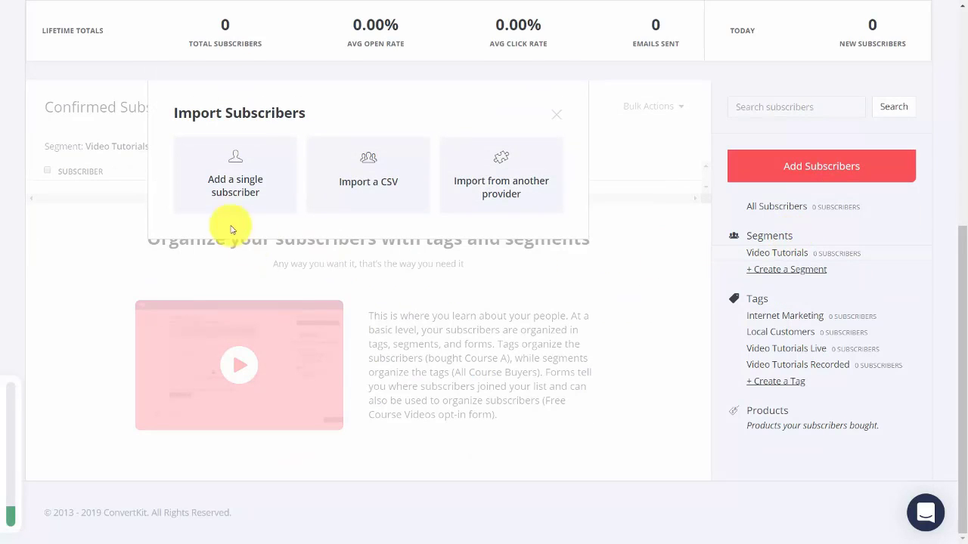
click(237, 183)
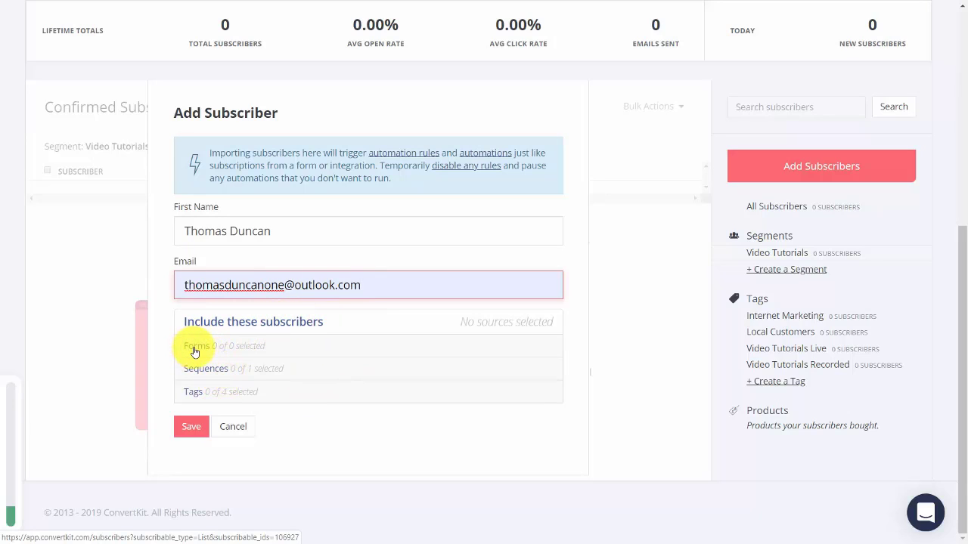
click(194, 395)
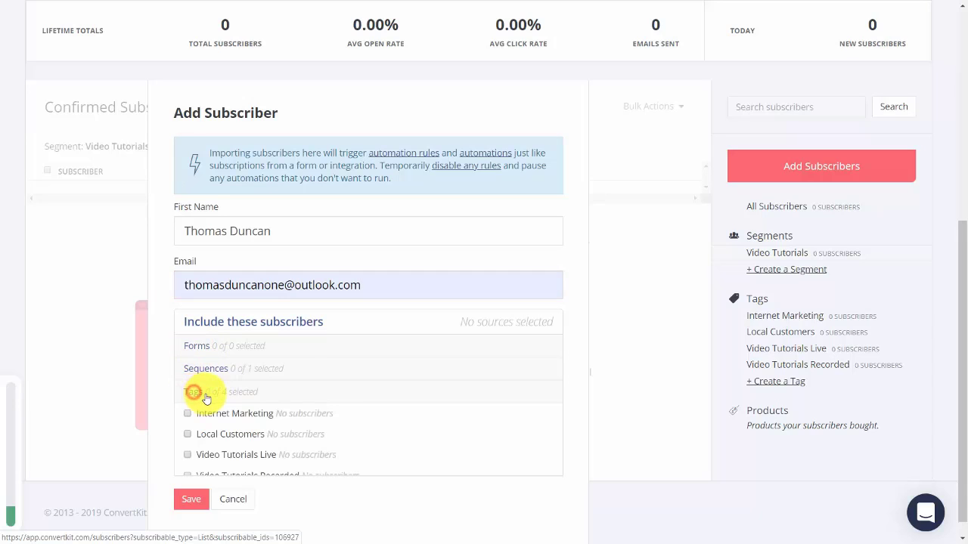
click(187, 454)
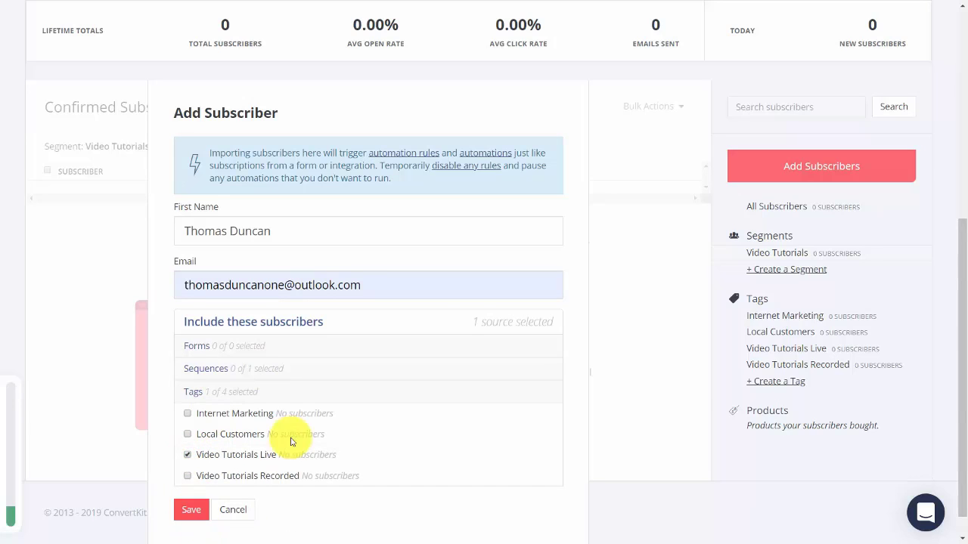
click(192, 511)
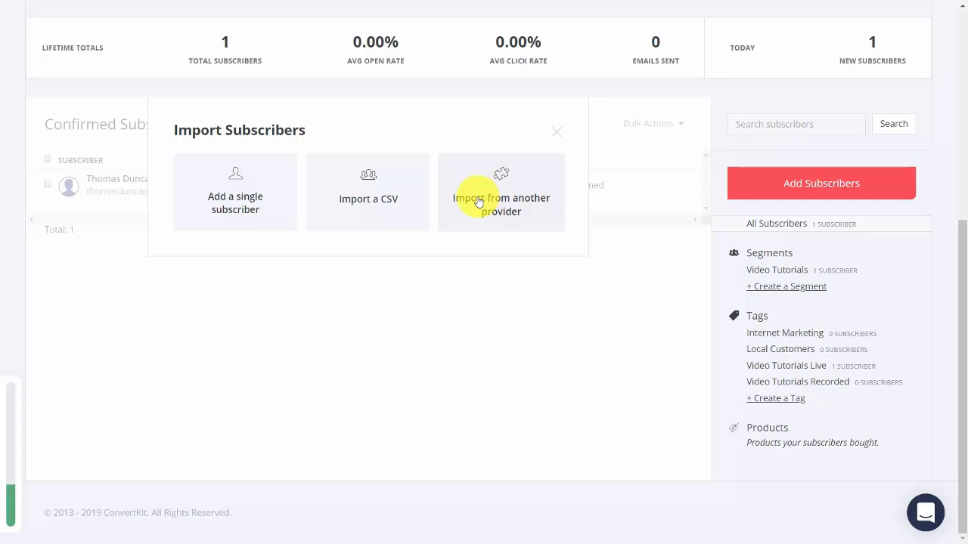
Import the MailChimp list from another provider, bringing the total to 152 subscribers.
click(479, 202)
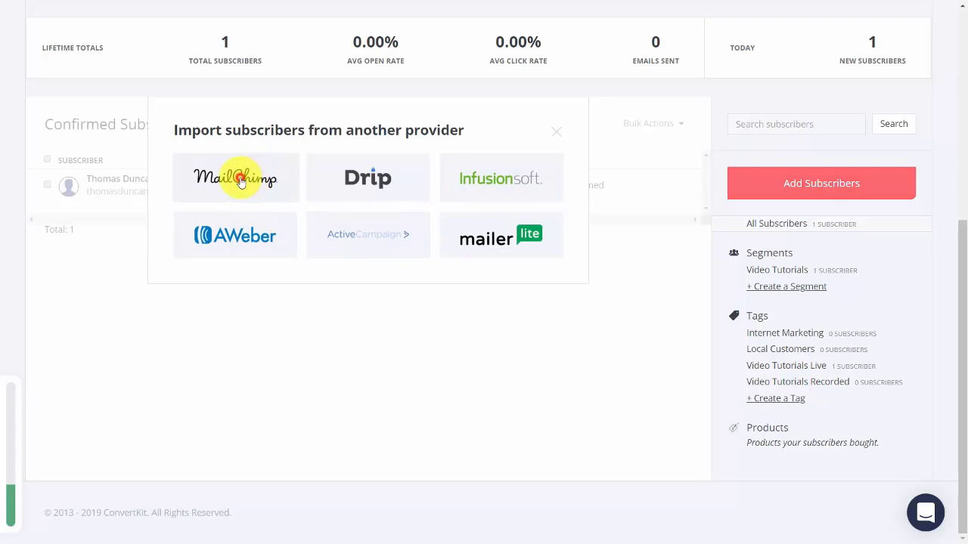
click(242, 180)
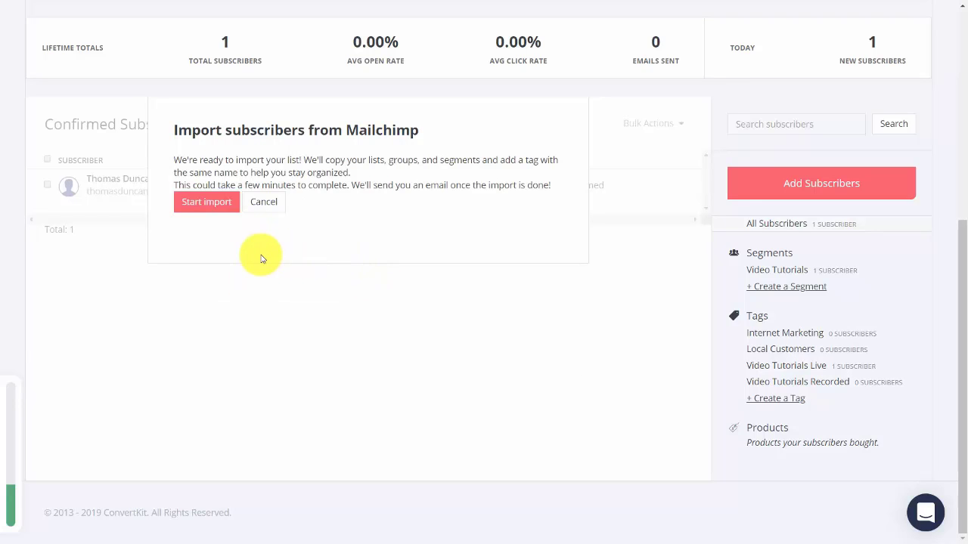
click(206, 211)
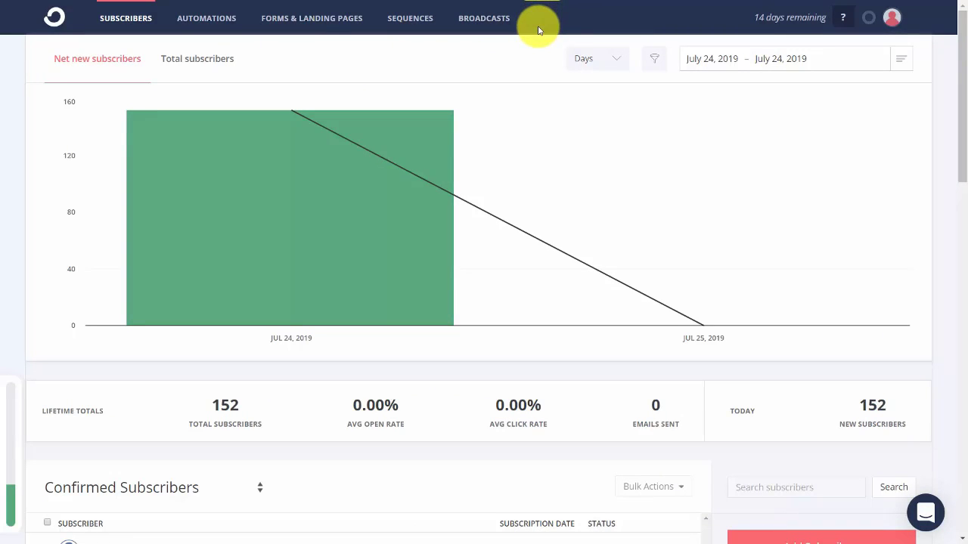
Look over the 152-subscriber list and reopen the Import Subscribers options.
scroll(223, 474, down, 3)
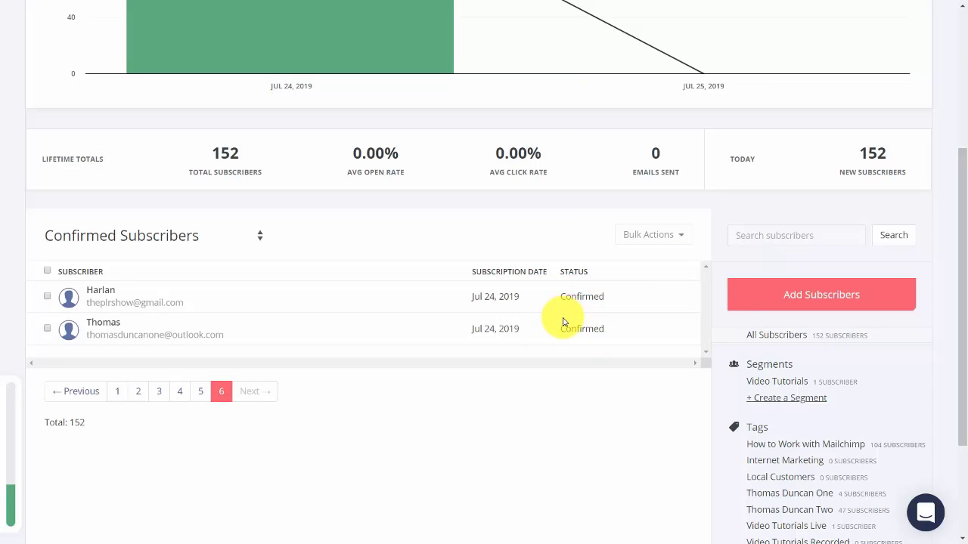
scroll(551, 87, up, 4)
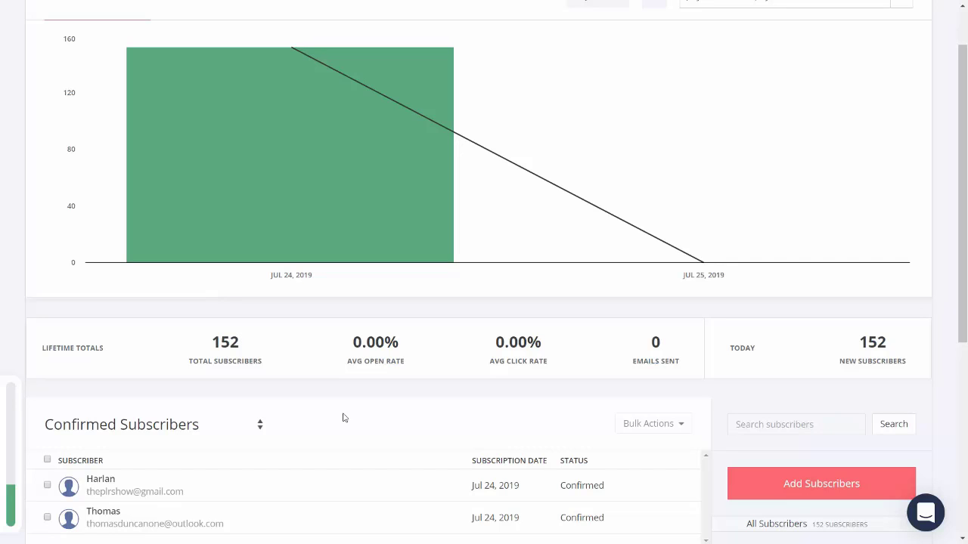
click(791, 491)
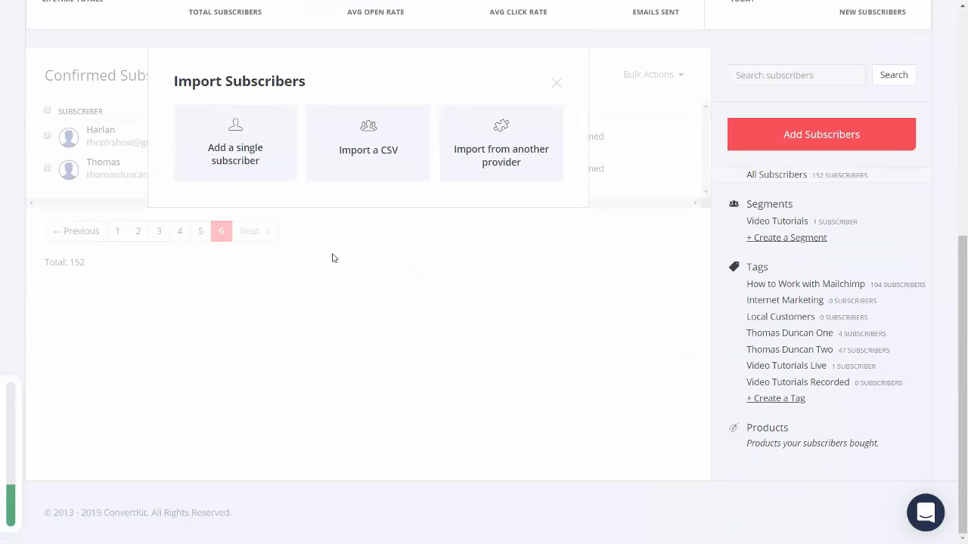
Choose CSV import and load the file 'upload to convertkit.csv'.
click(367, 131)
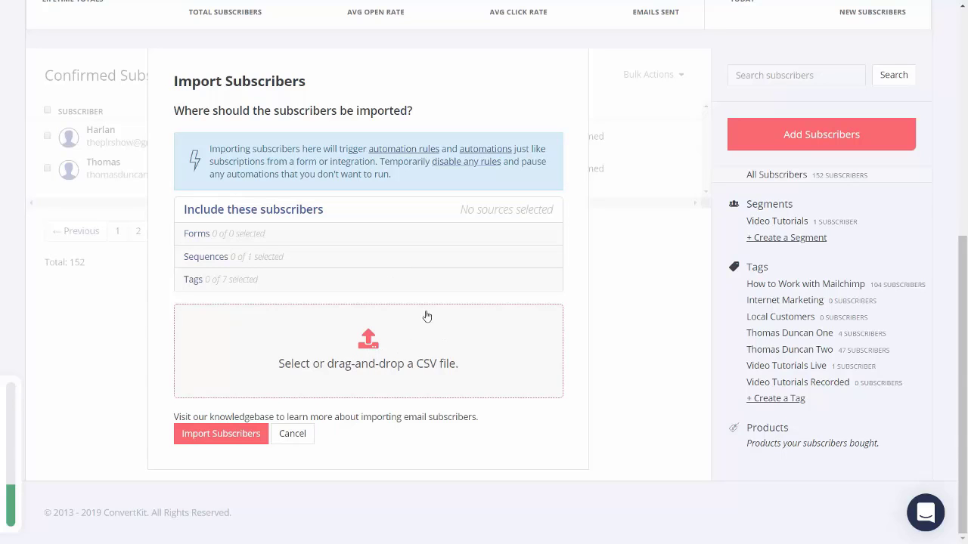
click(402, 354)
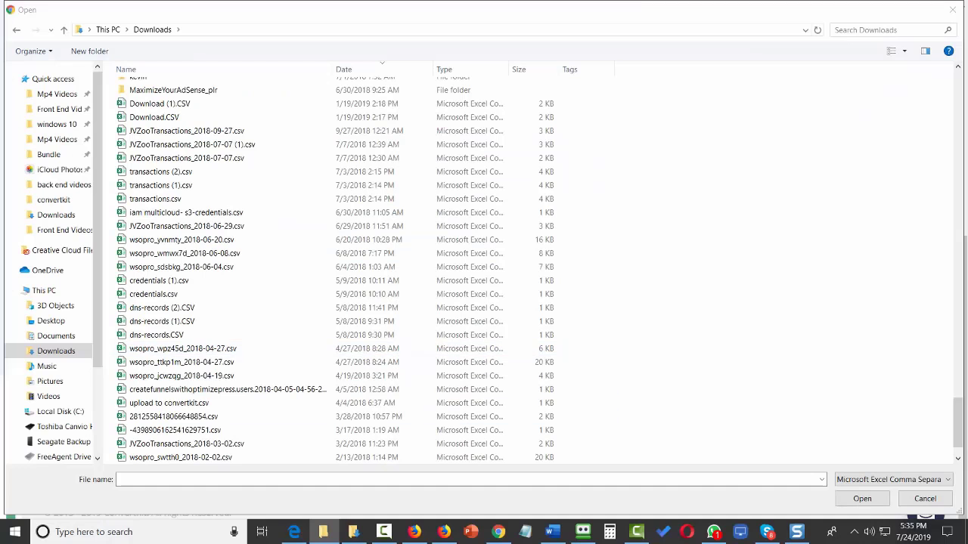
click(168, 403)
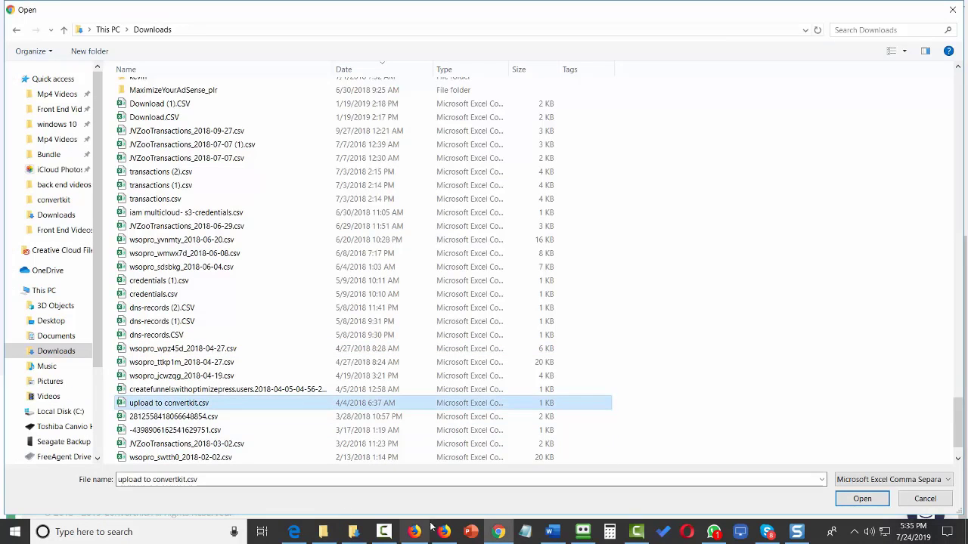
click(862, 500)
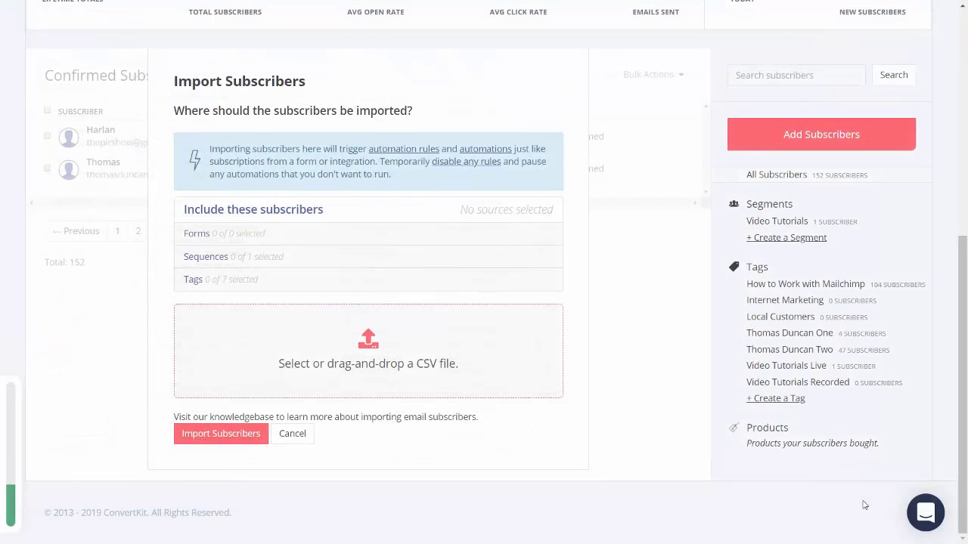
Apply the first name-based tag and map the Email and fname columns to Email and First name.
scroll(260, 227, down, 2)
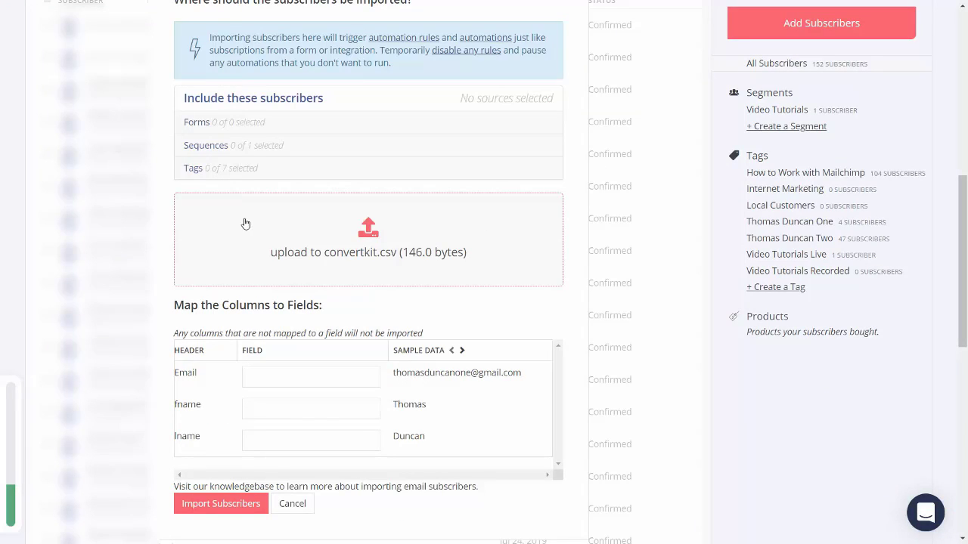
click(193, 169)
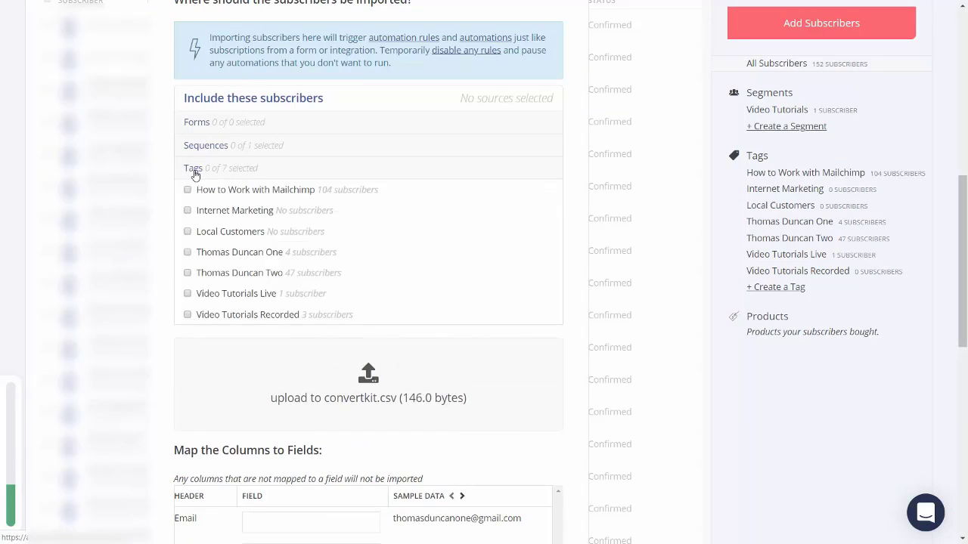
click(189, 254)
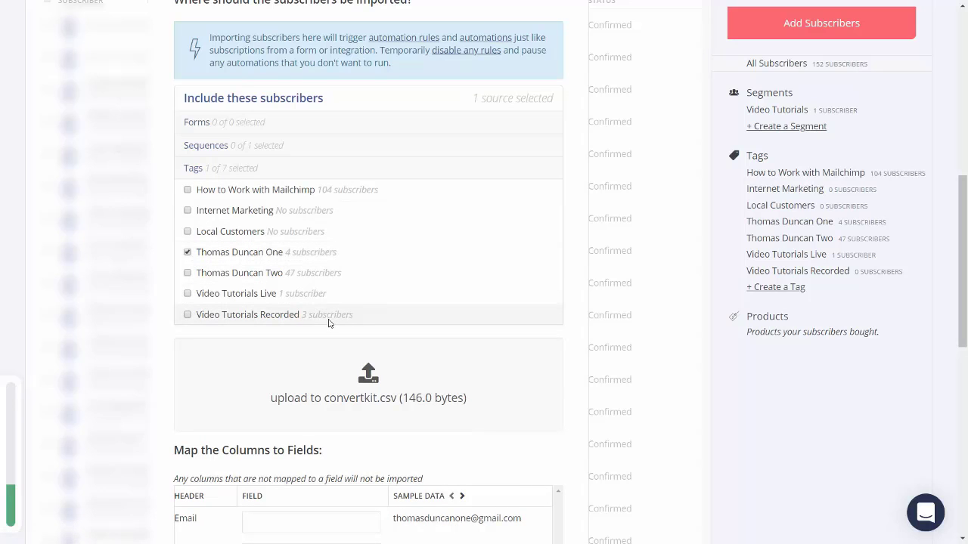
scroll(348, 309, down, 3)
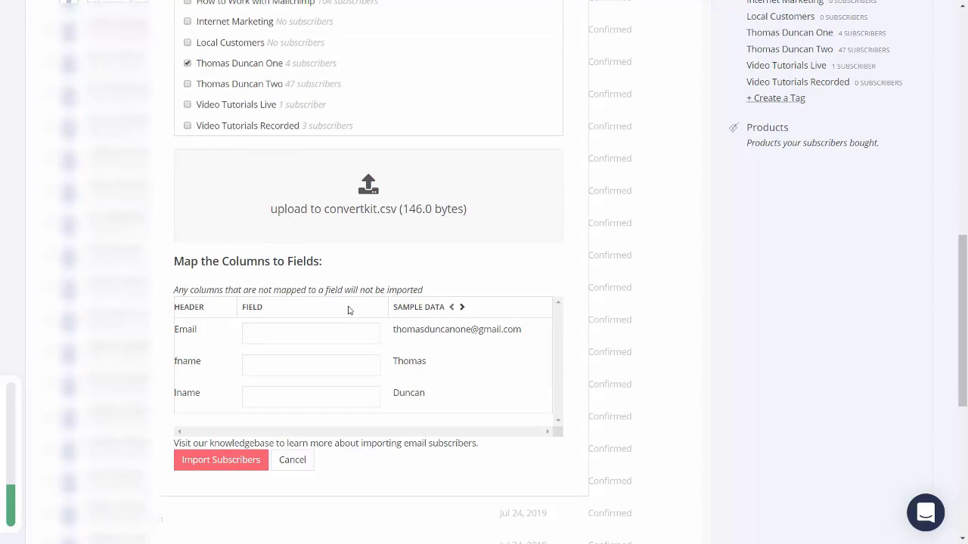
click(309, 337)
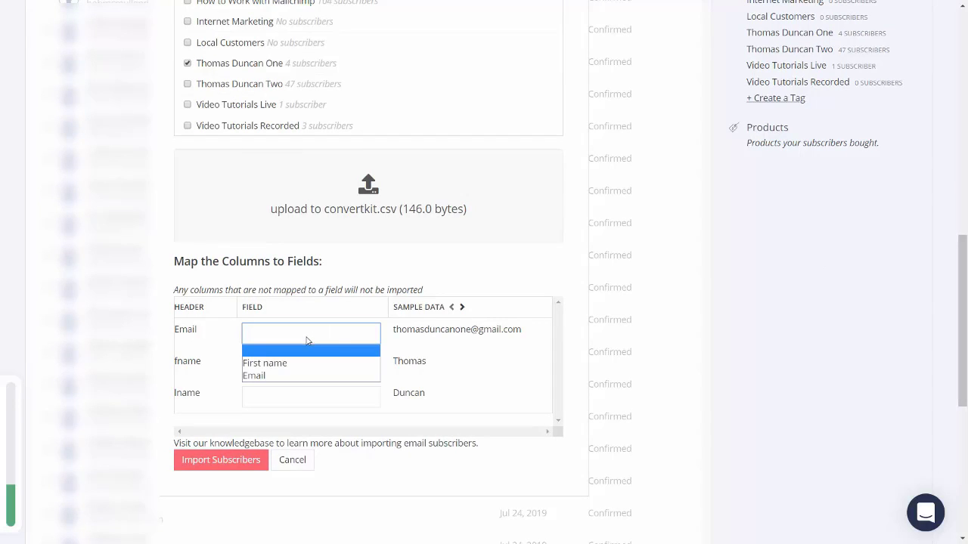
click(281, 375)
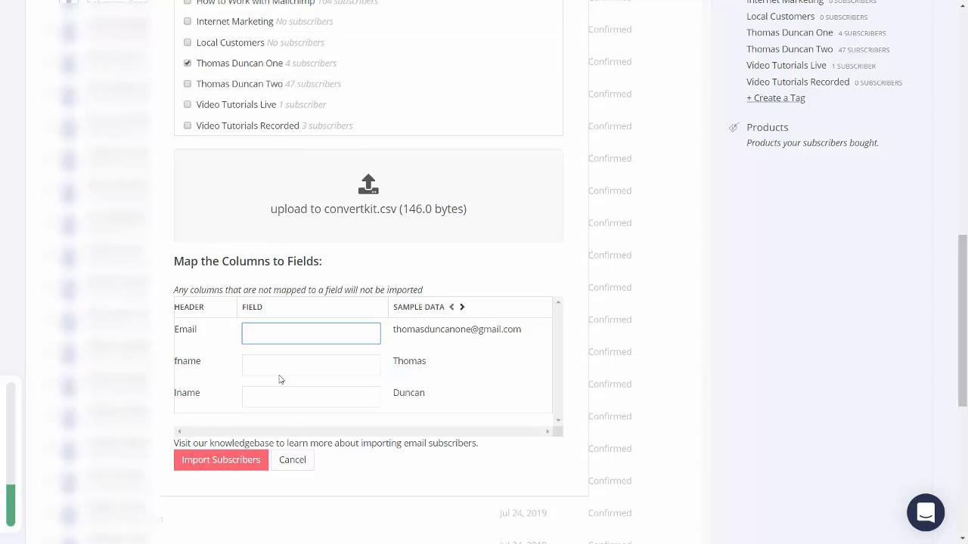
click(329, 373)
click(316, 395)
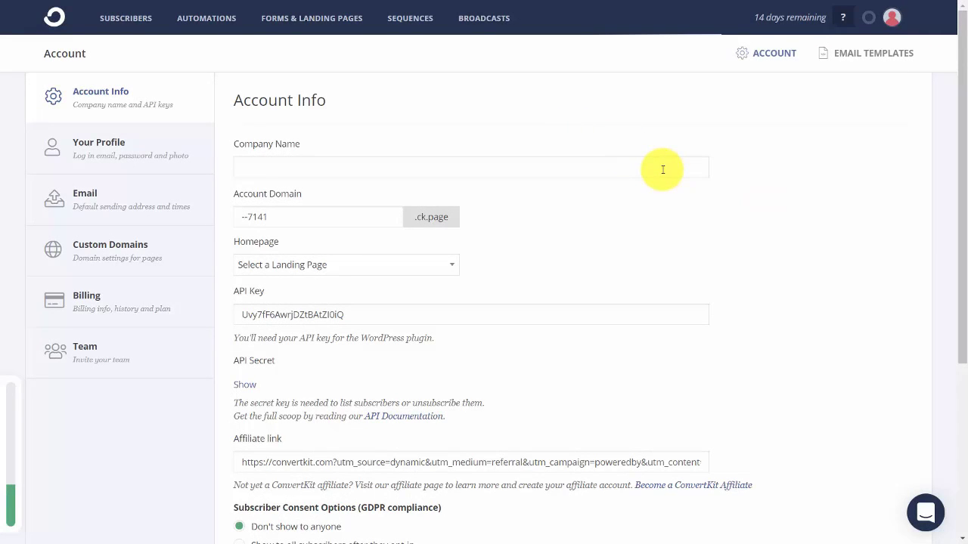
Create a new inline form from the fourth template and replace its image with a QR code.
click(310, 21)
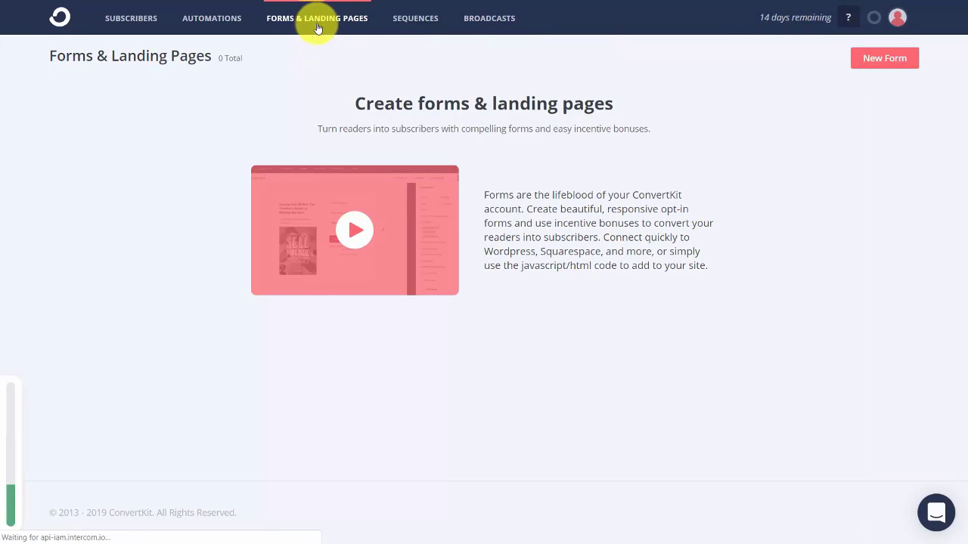
click(891, 59)
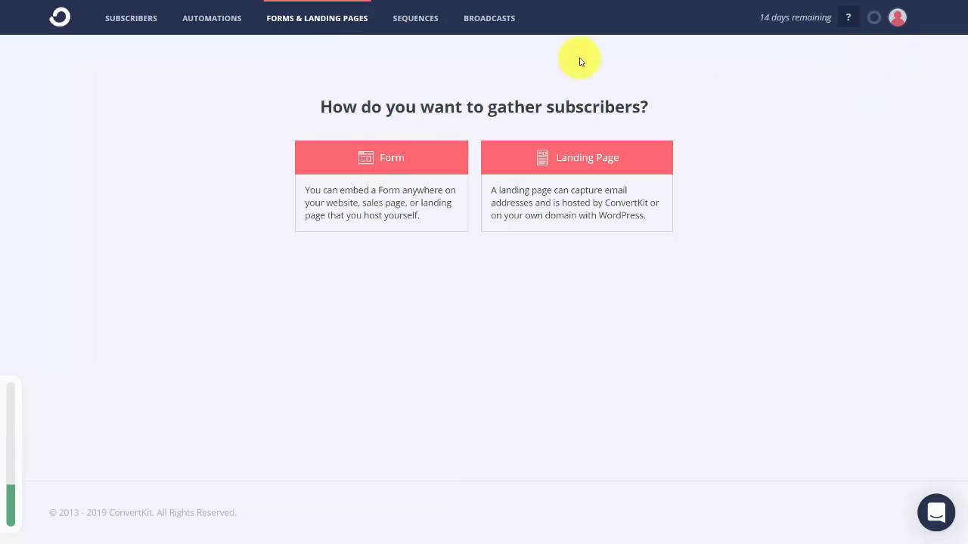
click(385, 165)
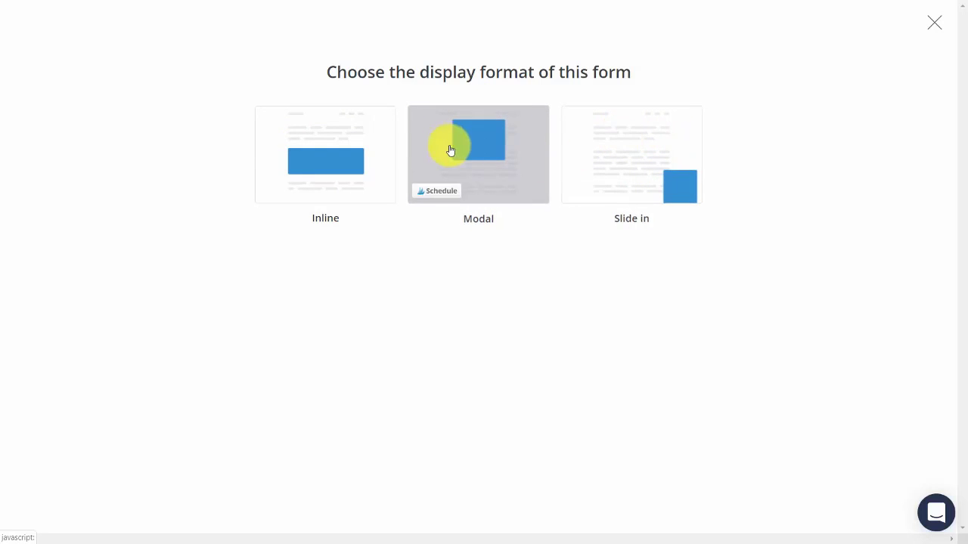
click(335, 130)
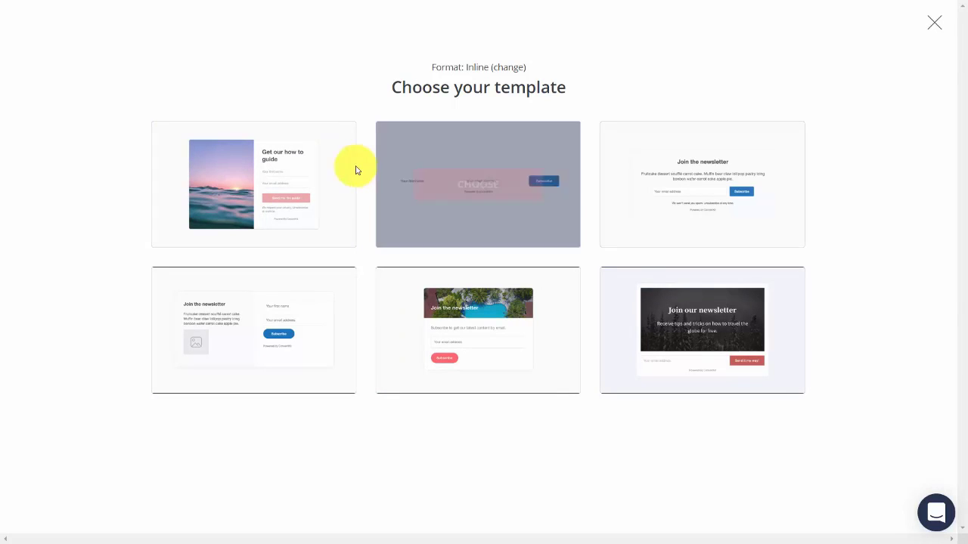
click(239, 342)
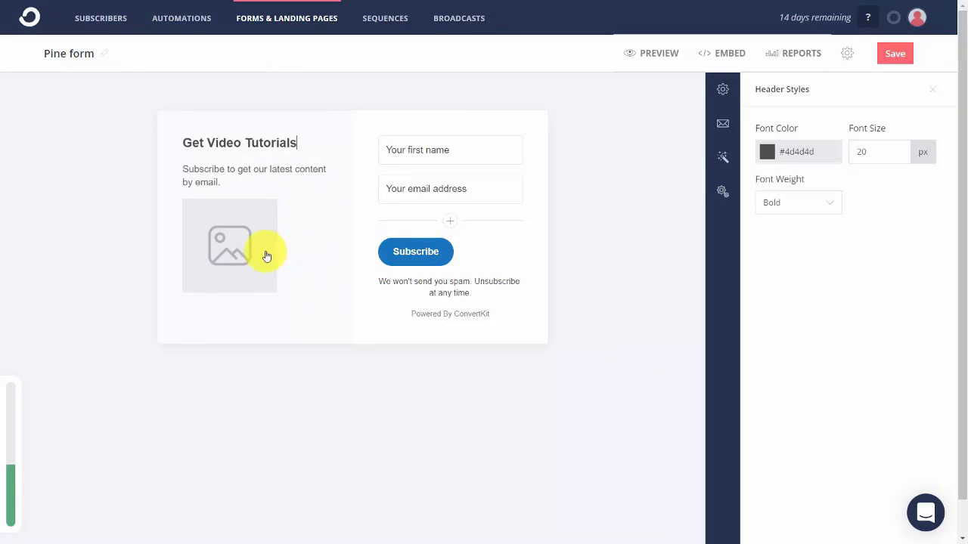
click(223, 249)
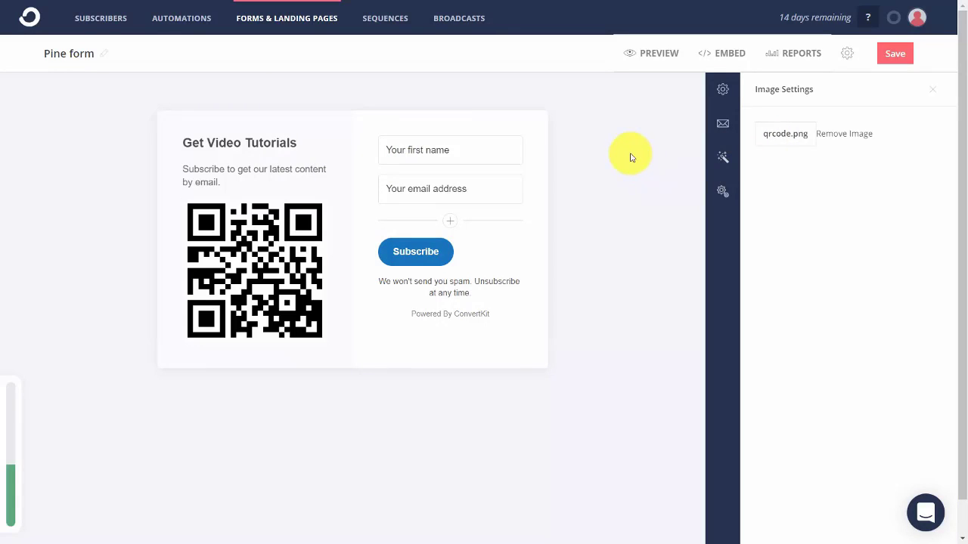
Turn on the Pine form's incentive email and stop auto-confirming new subscribers.
click(723, 92)
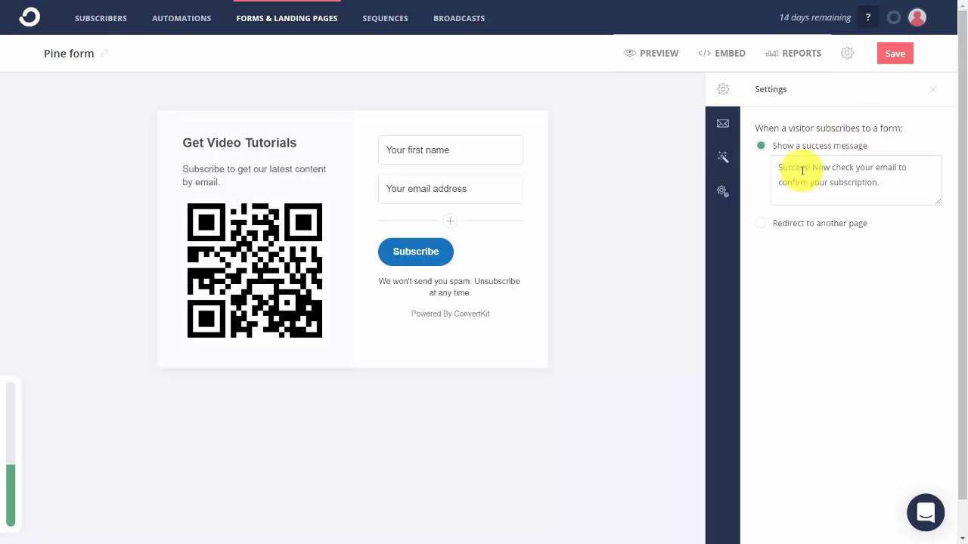
click(762, 227)
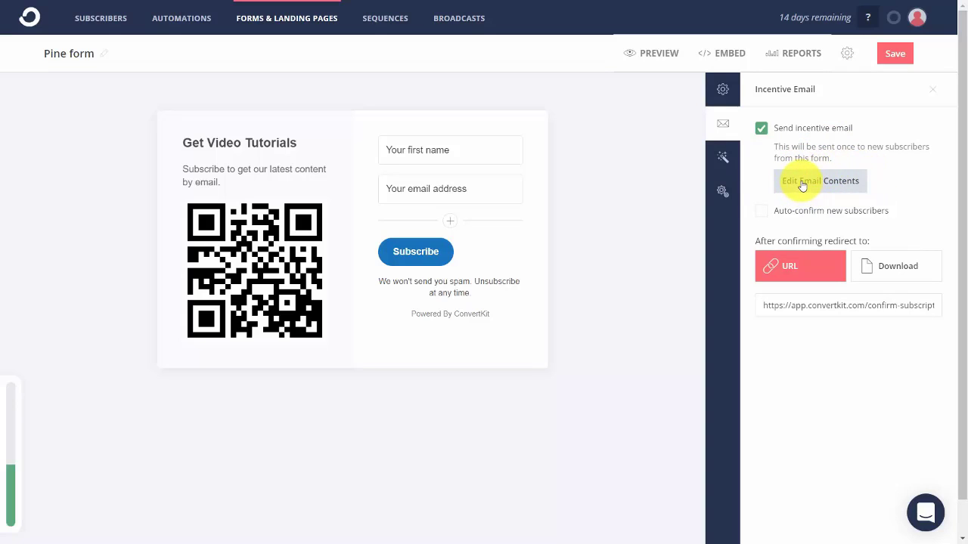
click(802, 186)
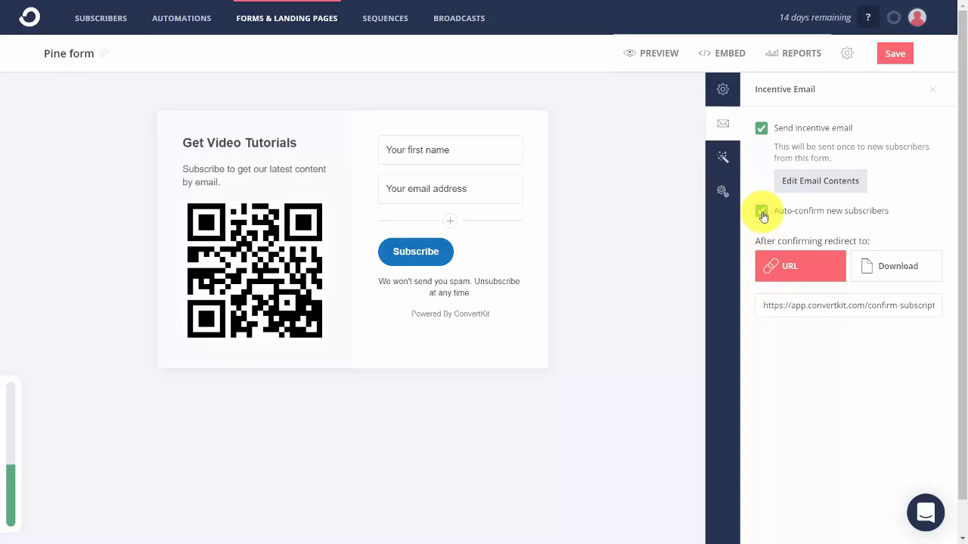
click(761, 129)
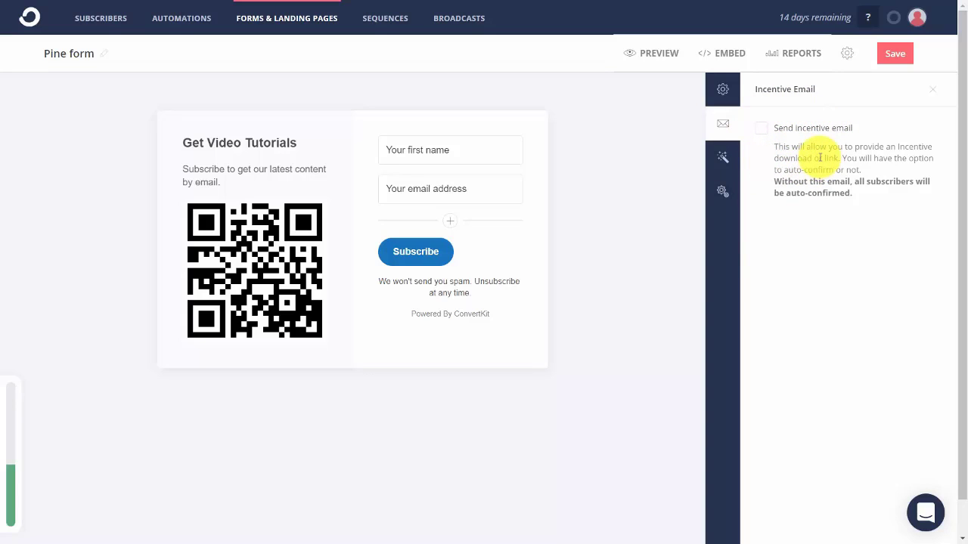
click(758, 129)
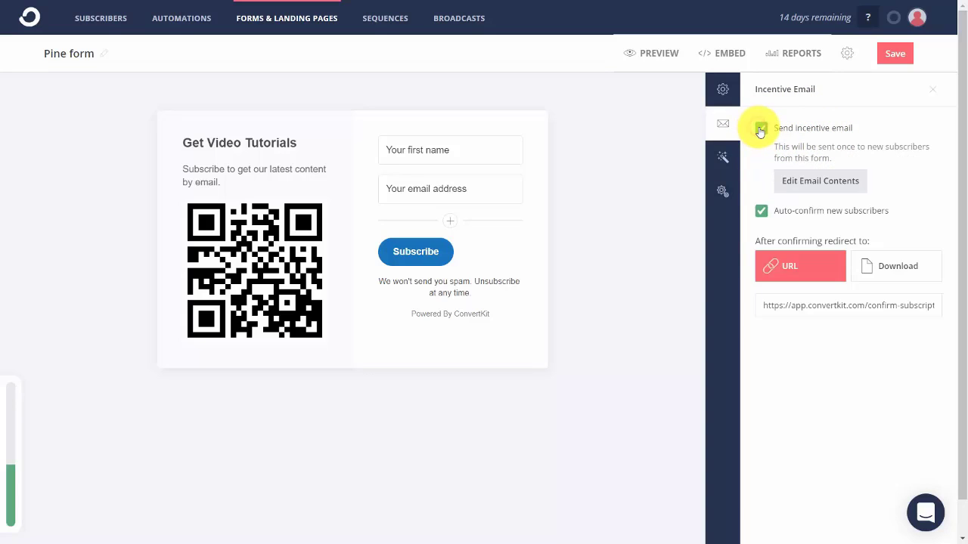
click(763, 214)
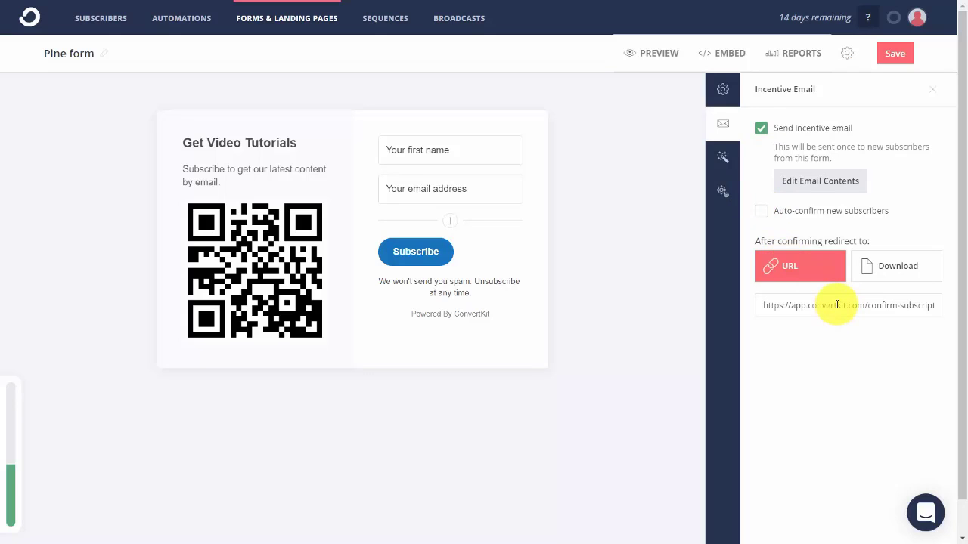
Replace the confirmation redirect address, then send confirmed subscribers to a Training Guide.pdf download.
click(837, 305)
key(ctrl+a)
text(http://thomasduncanone.com)
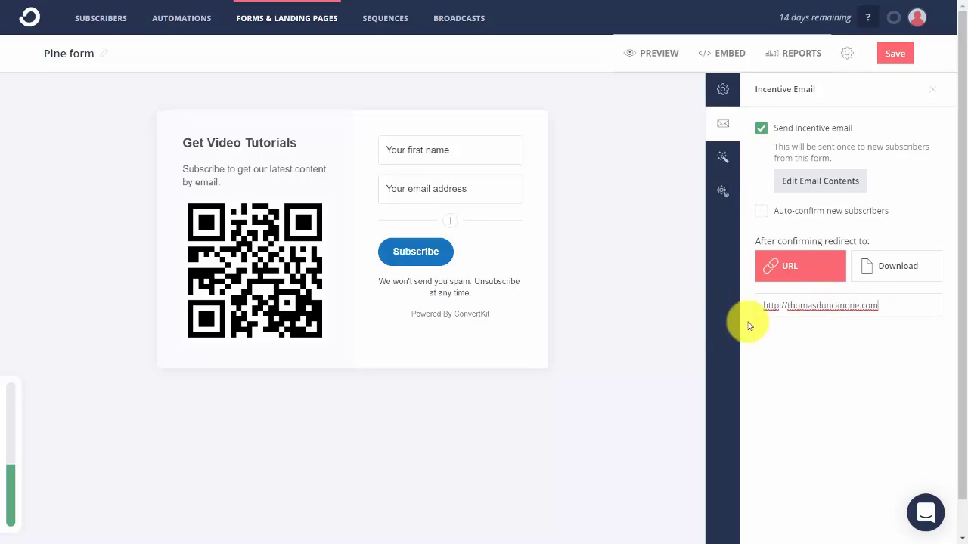
click(872, 271)
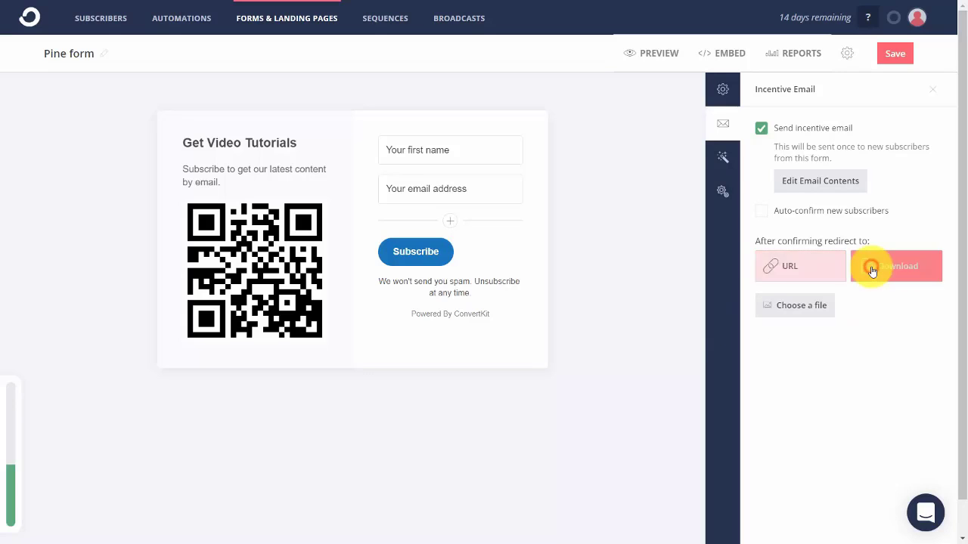
click(790, 305)
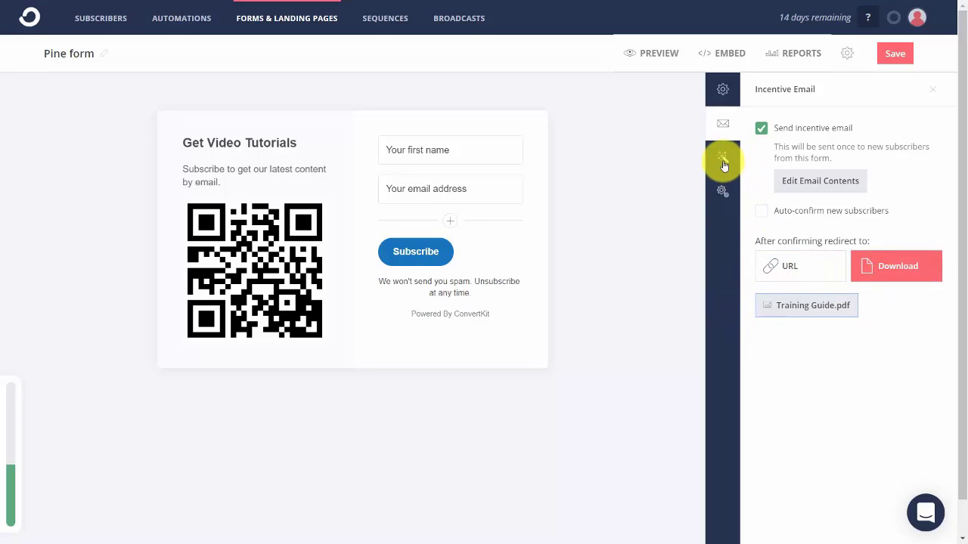
click(724, 163)
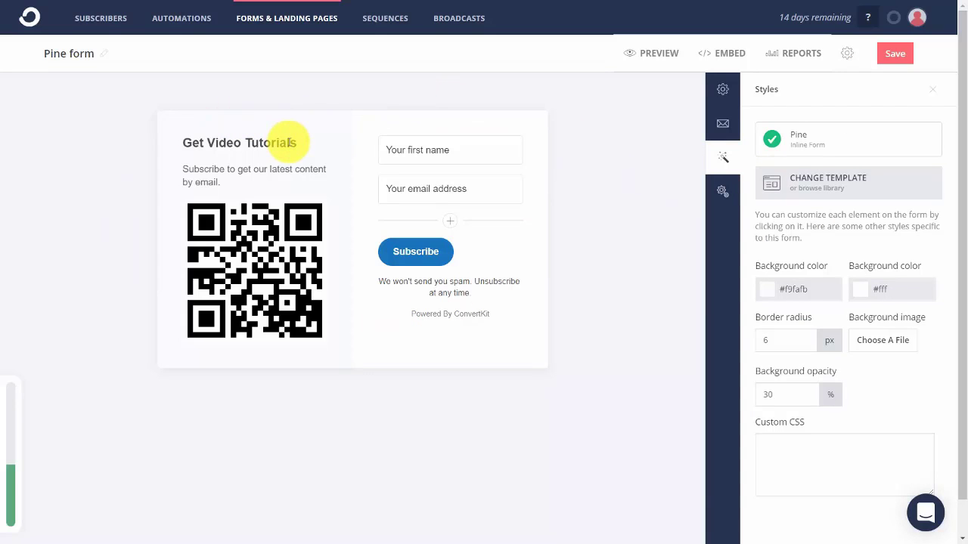
Leave the thank-you page redirect and invisible reCAPTCHA off, save the Pine form, and preview it.
click(723, 192)
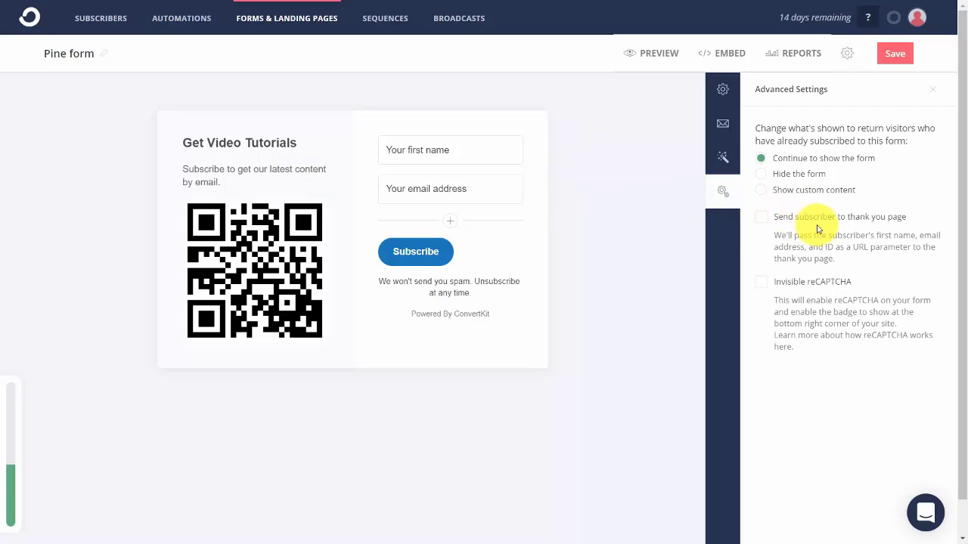
click(761, 220)
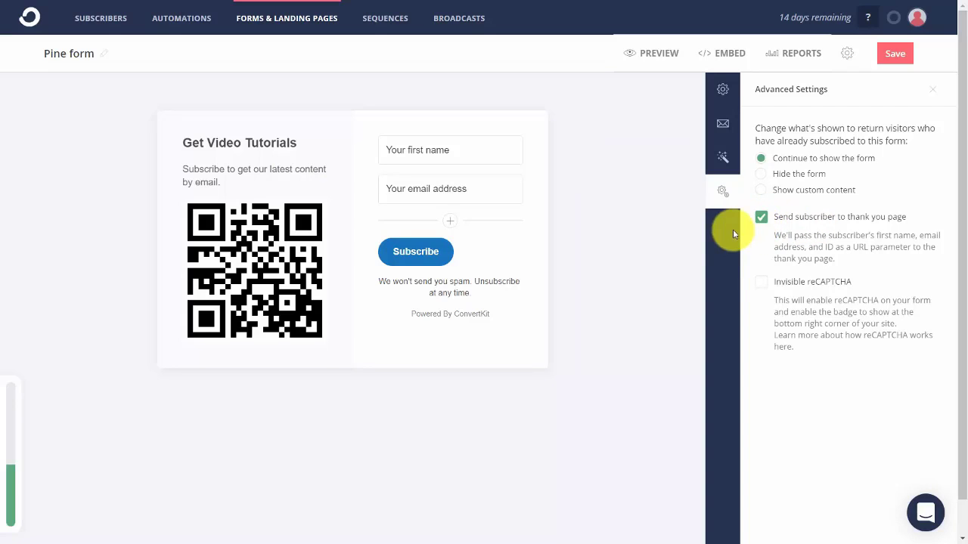
click(761, 282)
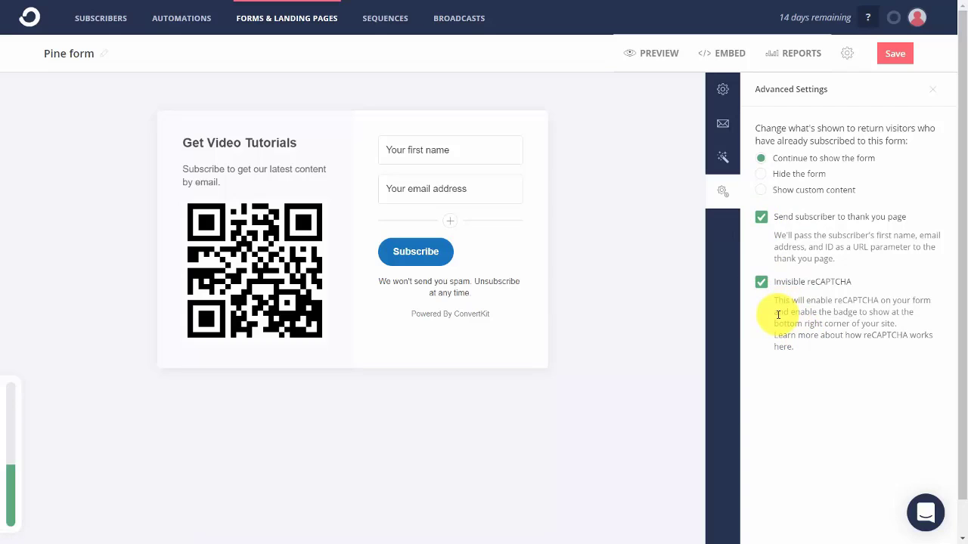
click(760, 283)
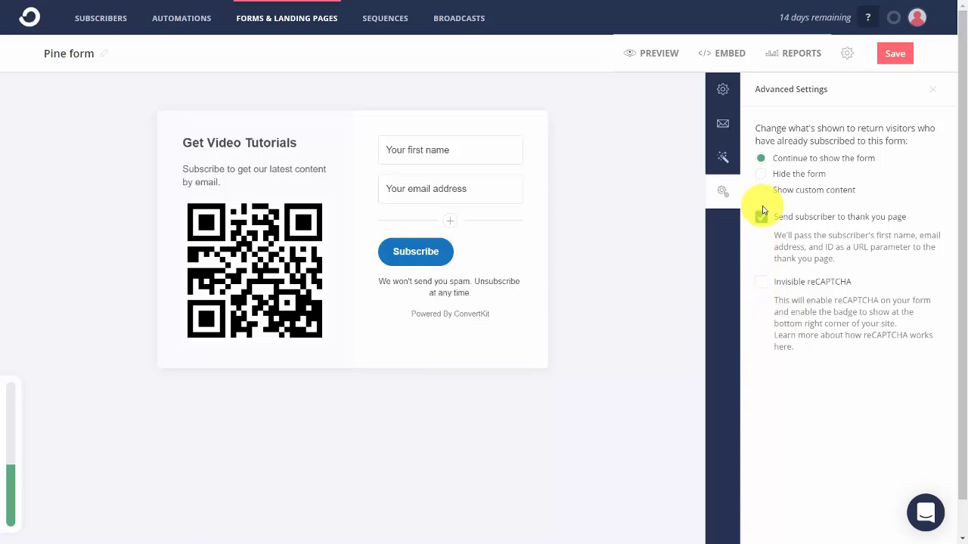
click(762, 212)
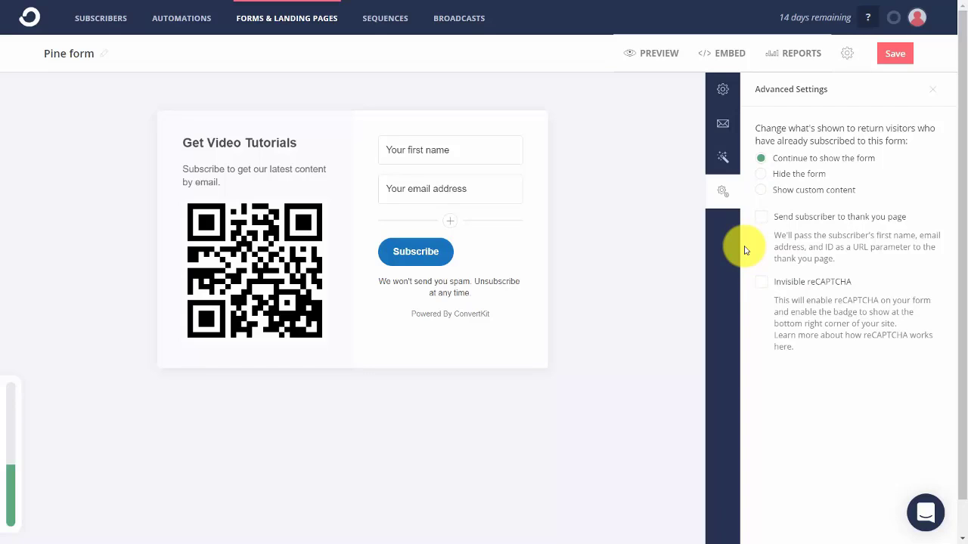
click(893, 51)
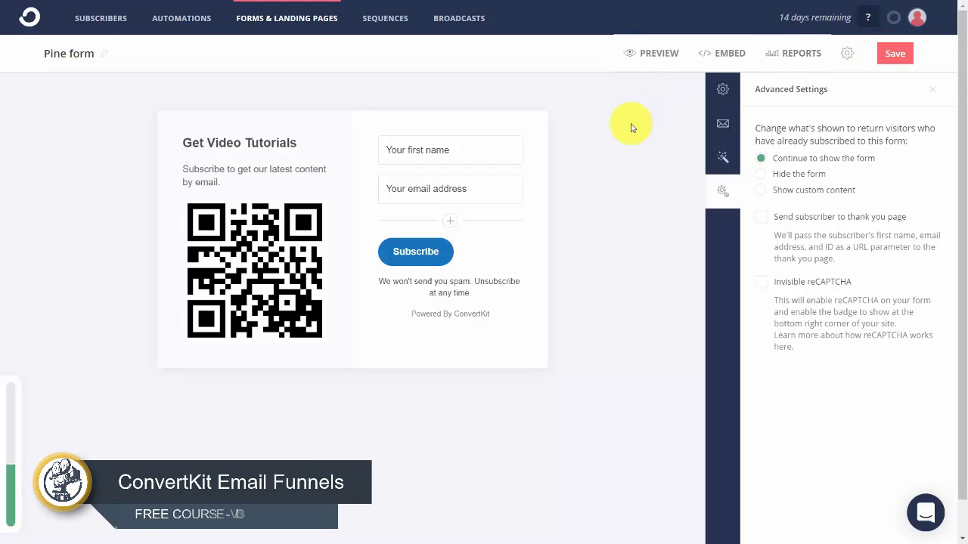
click(654, 55)
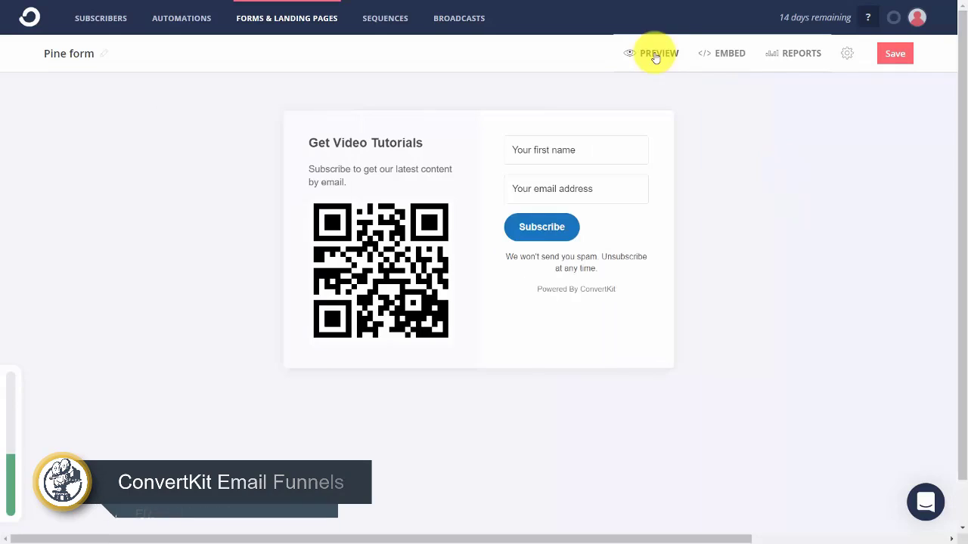
Select the Pine form's hosted share link from the embed options, then save the form.
click(726, 54)
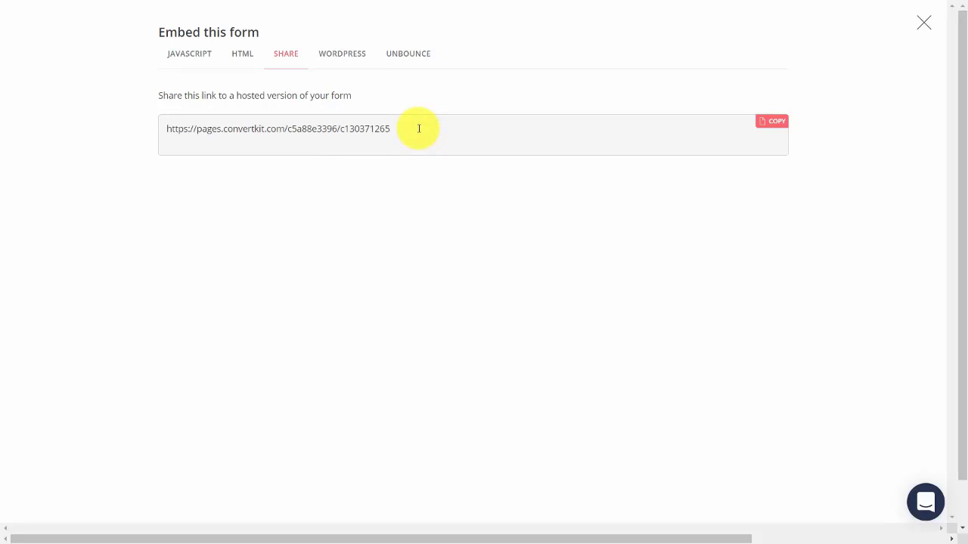
click(415, 129)
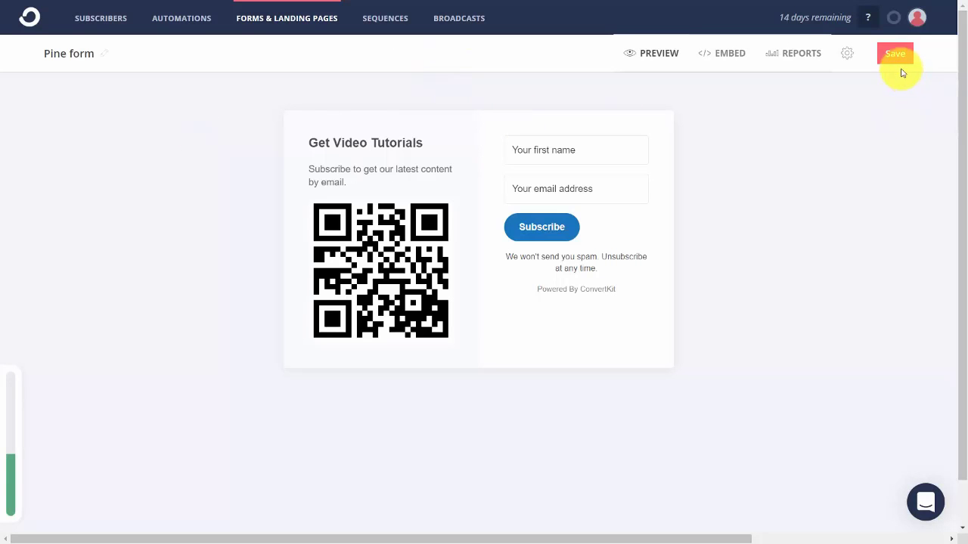
click(895, 58)
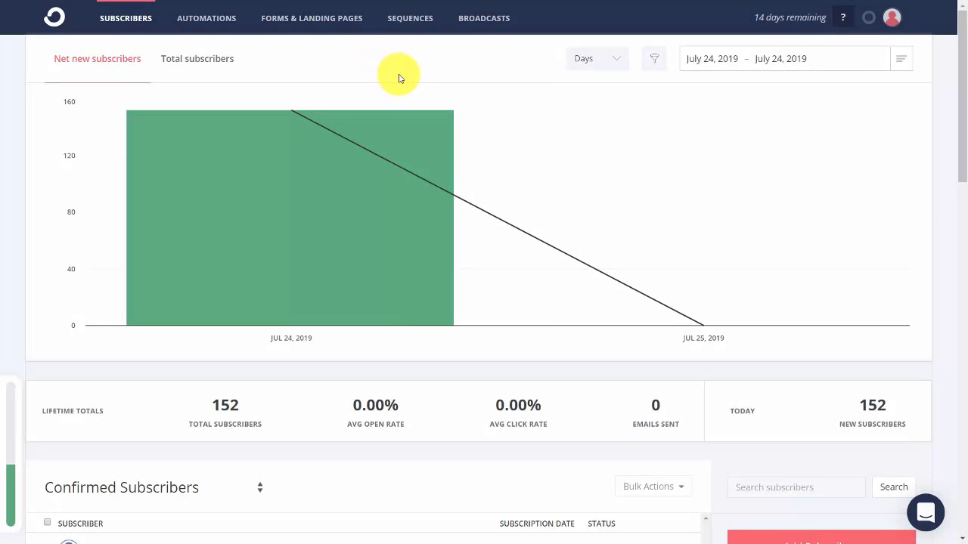
From Forms & Landing Pages, start a new form and choose Landing Page.
click(309, 18)
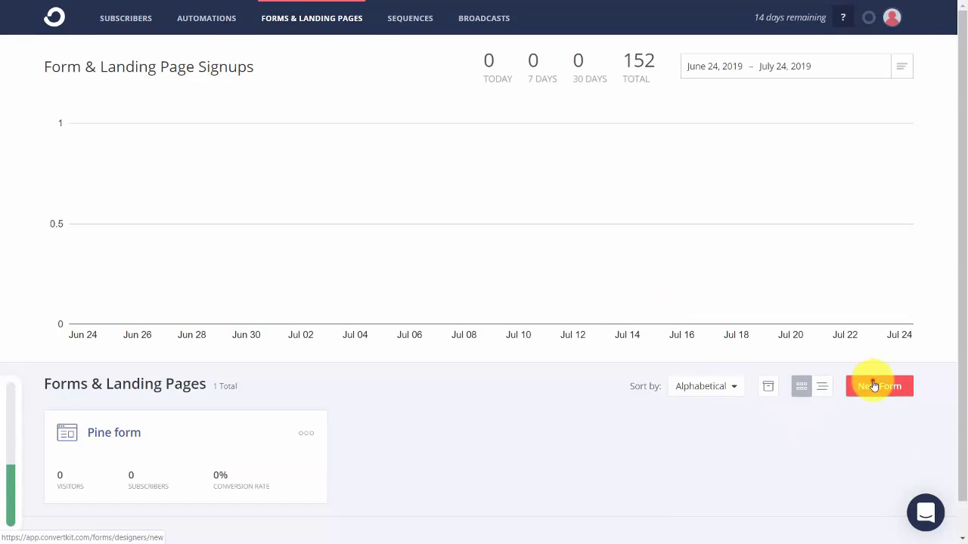
click(869, 384)
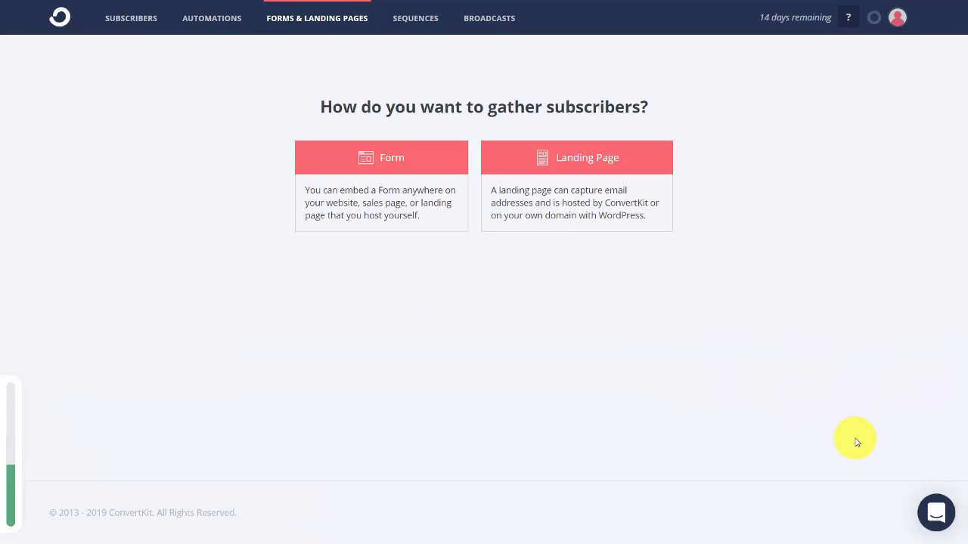
click(582, 195)
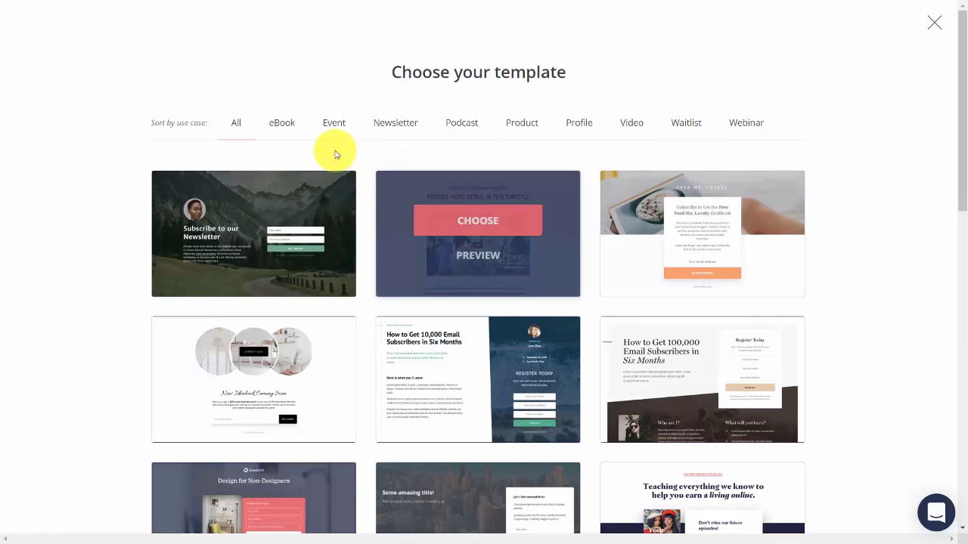
Filter templates by eBook, Event, Newsletter and Podcast, then choose the book-selling template.
click(287, 126)
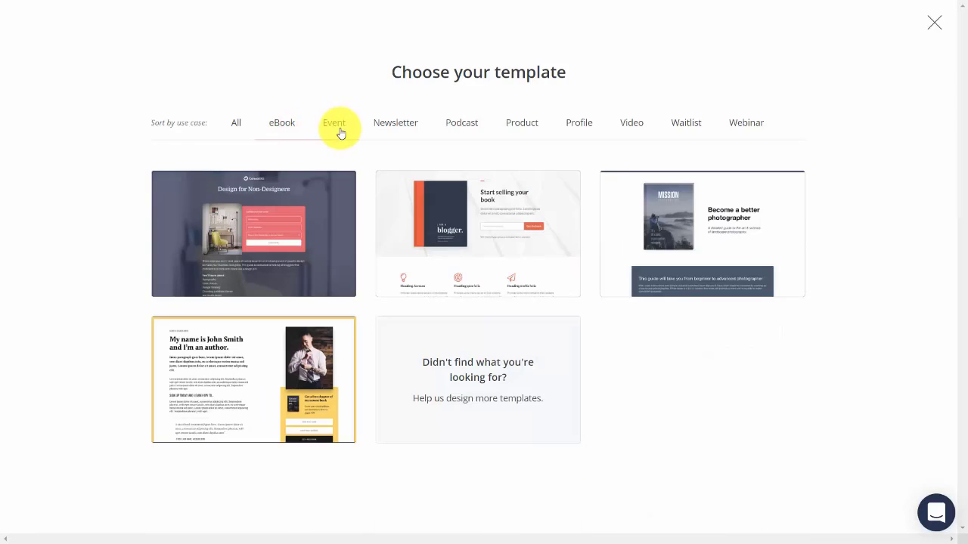
click(335, 124)
click(386, 125)
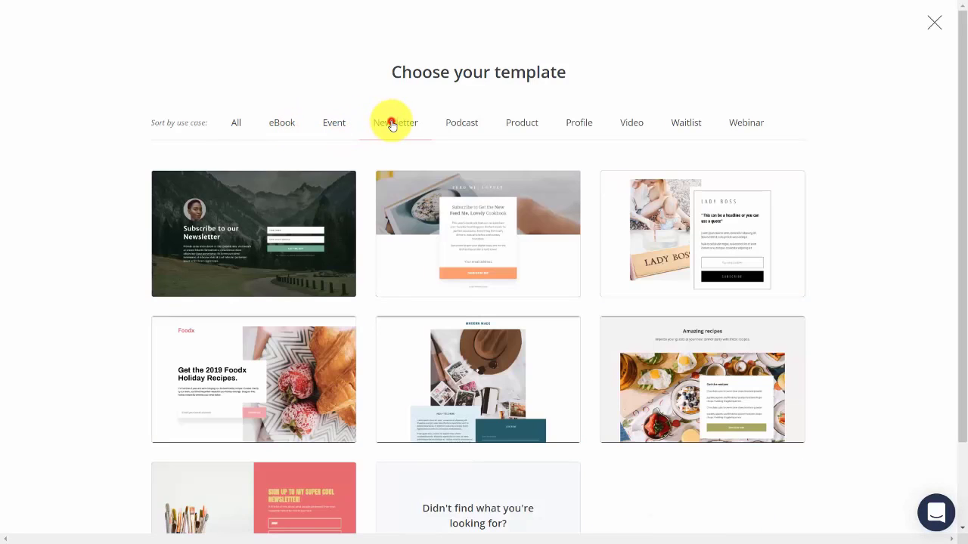
click(481, 127)
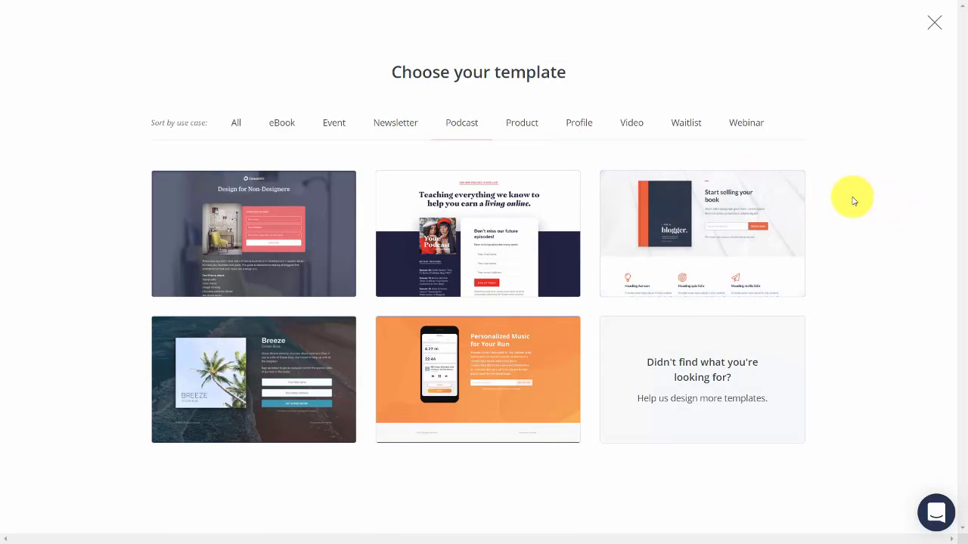
mouse_move(794, 189)
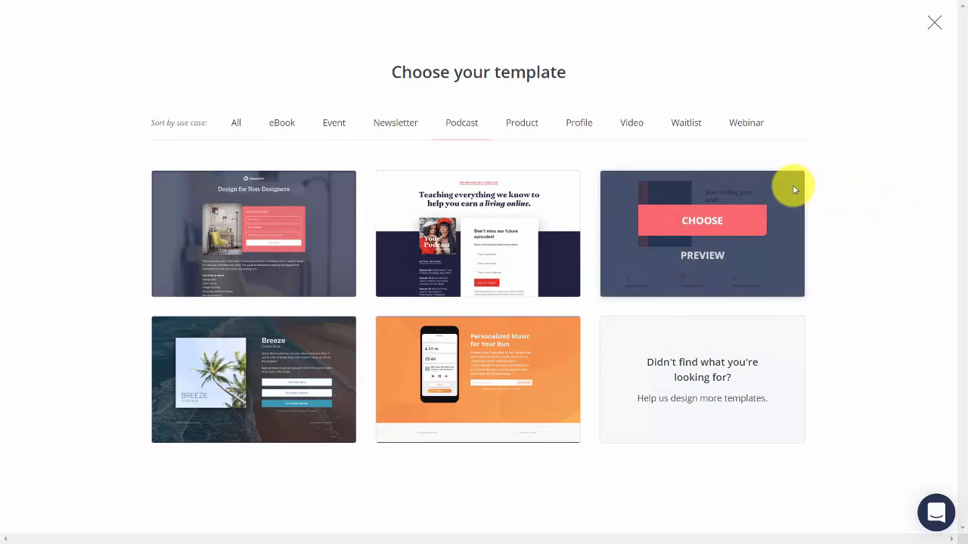
click(707, 220)
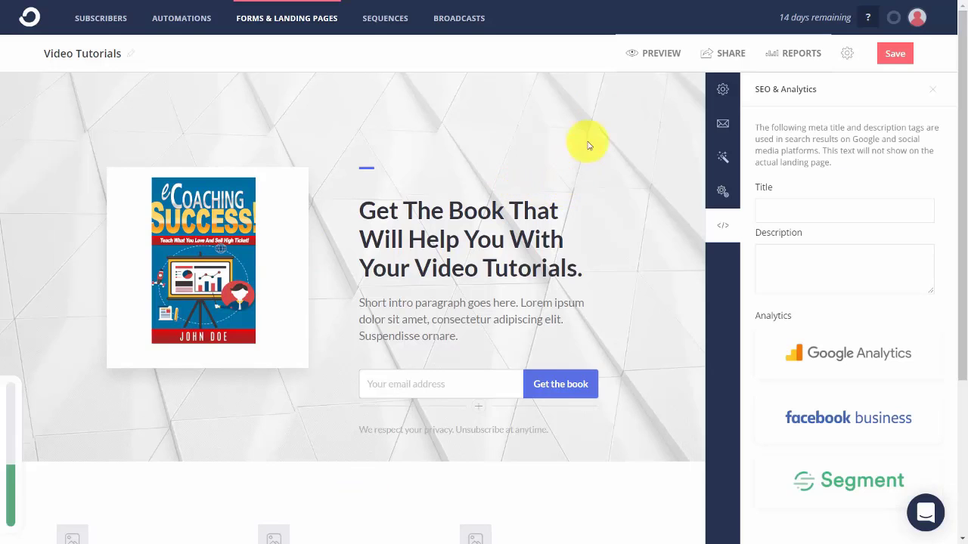
Preview the Video Tutorials landing page, save it, and bring up its share link.
click(643, 52)
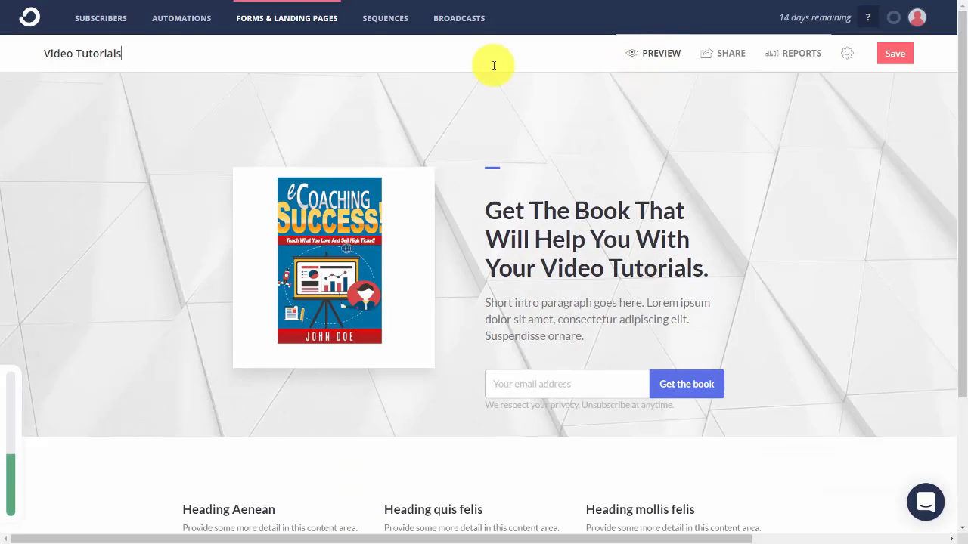
click(663, 58)
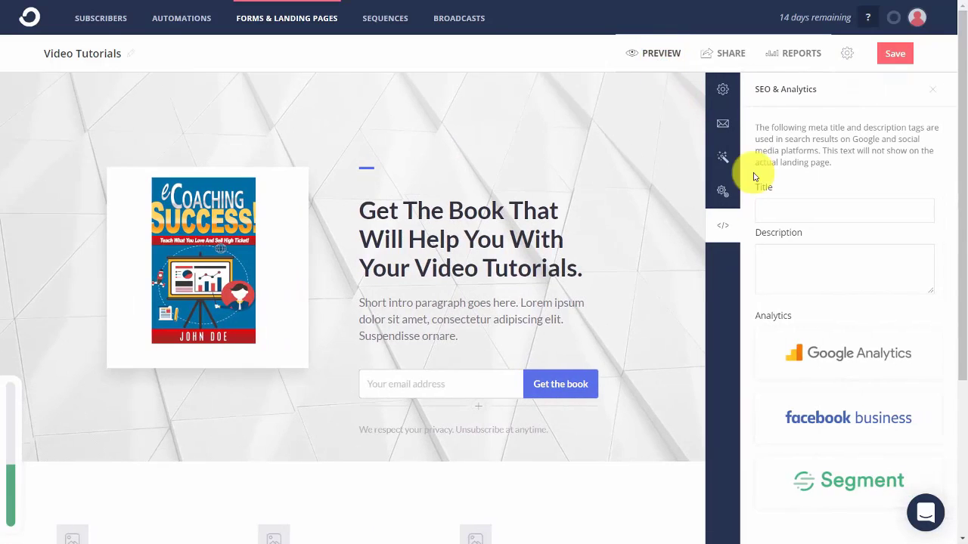
click(894, 54)
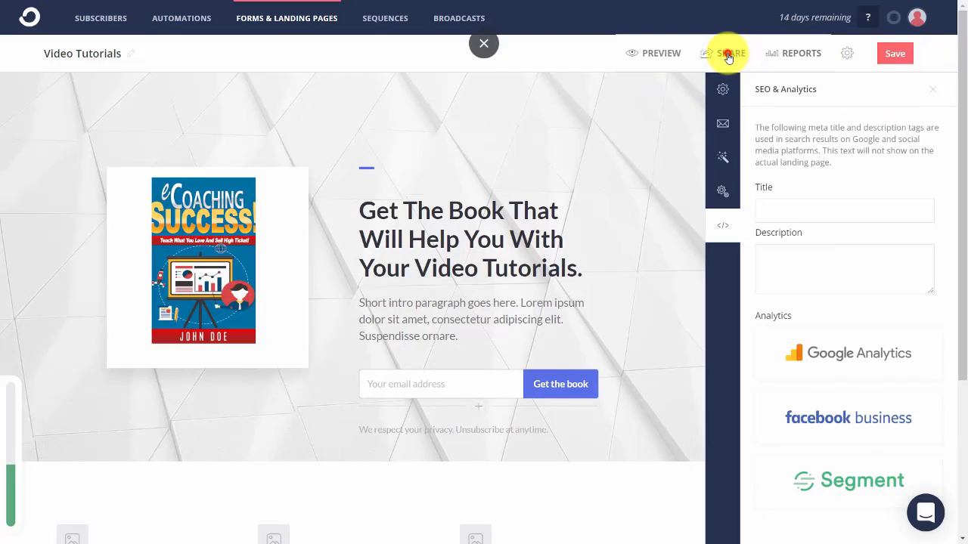
click(728, 55)
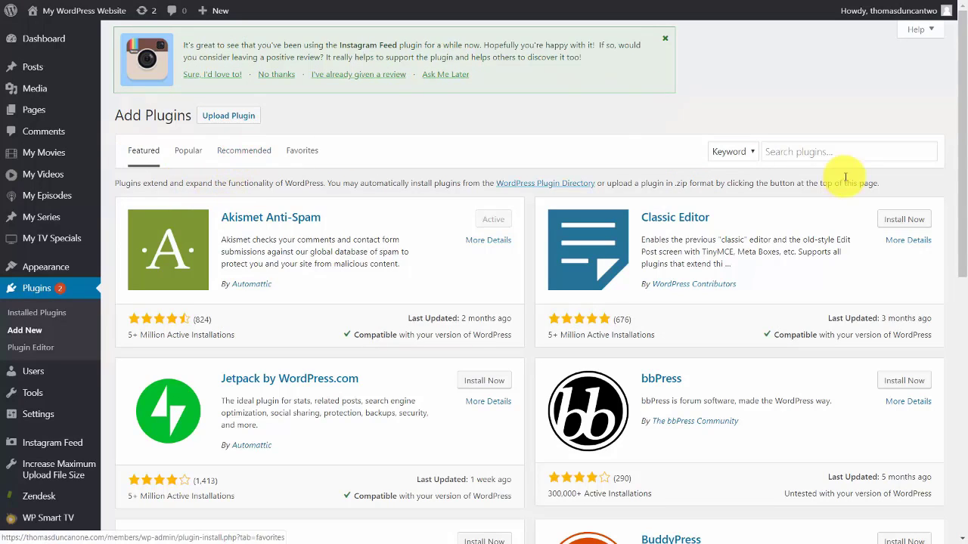
Install and activate the ConvertKit plugin from a 'convertkit' search, then open its settings page.
click(779, 151)
text(convertkit)
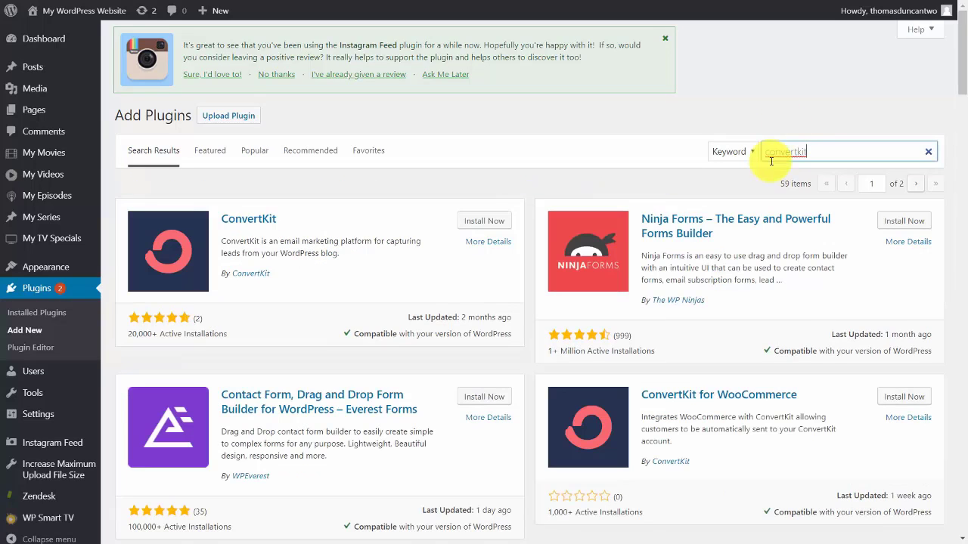
click(481, 222)
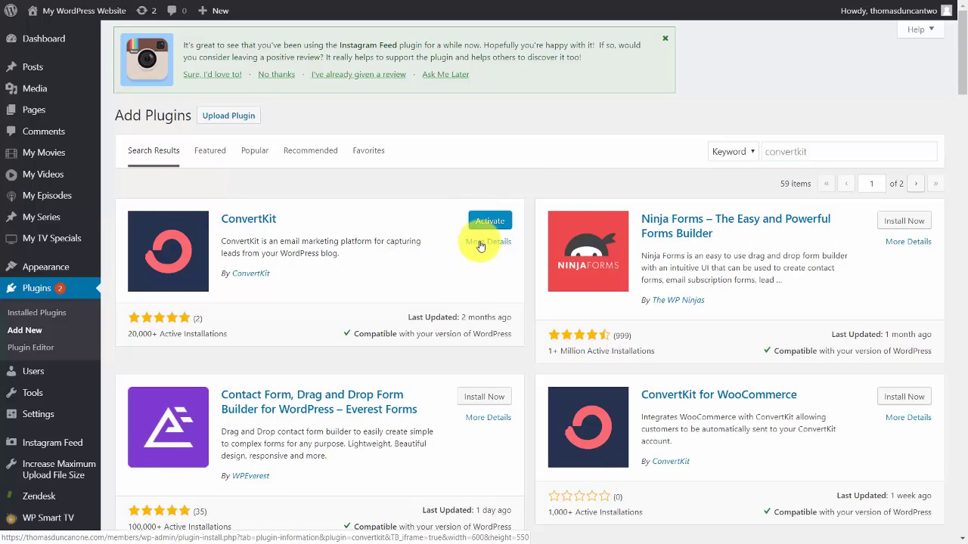
click(488, 223)
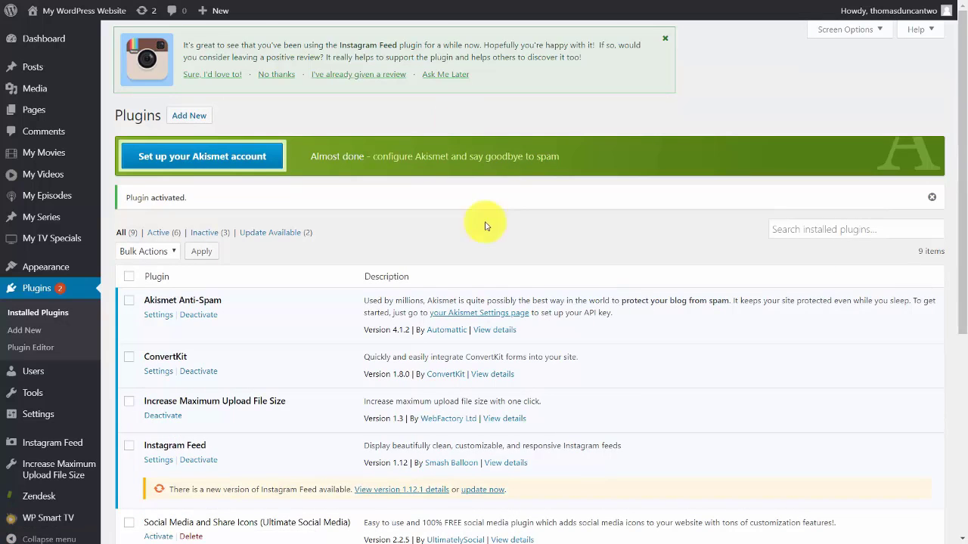
mouse_move(72, 414)
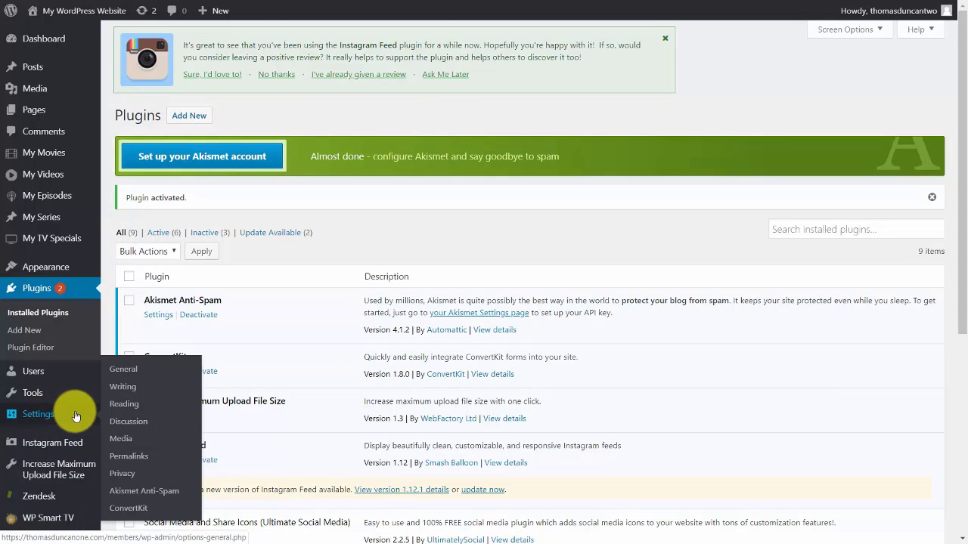
click(136, 511)
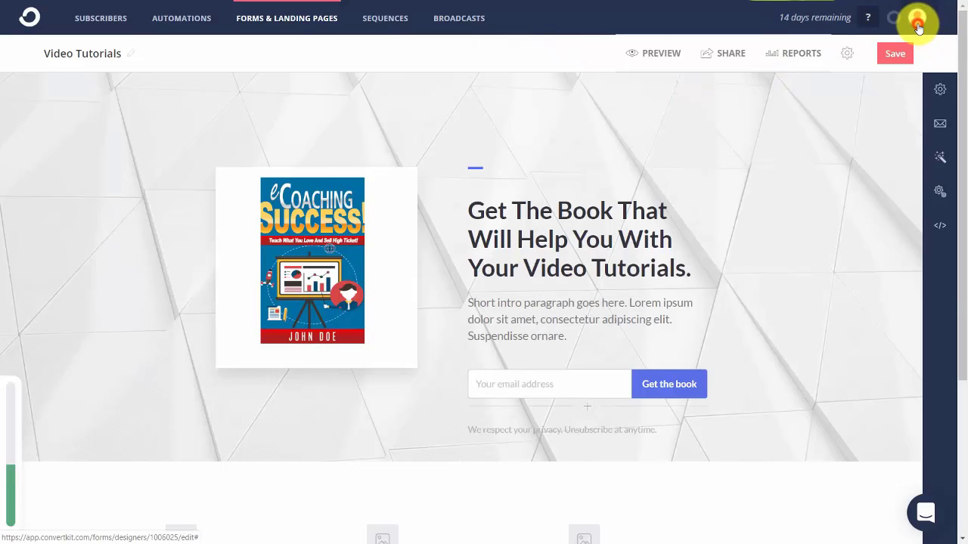
Paste the ConvertKit account's API key into the WordPress plugin settings.
click(917, 26)
click(847, 101)
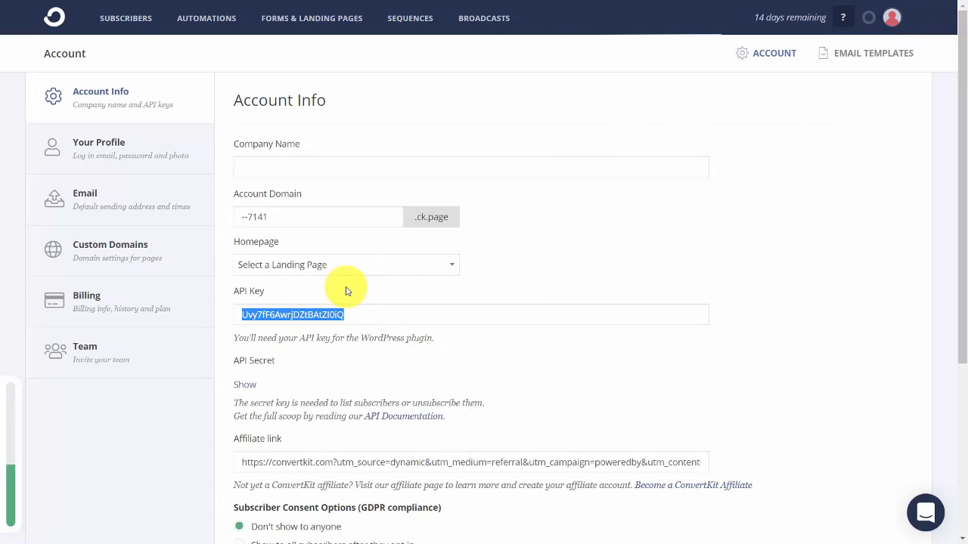
key(ctrl+Tab)
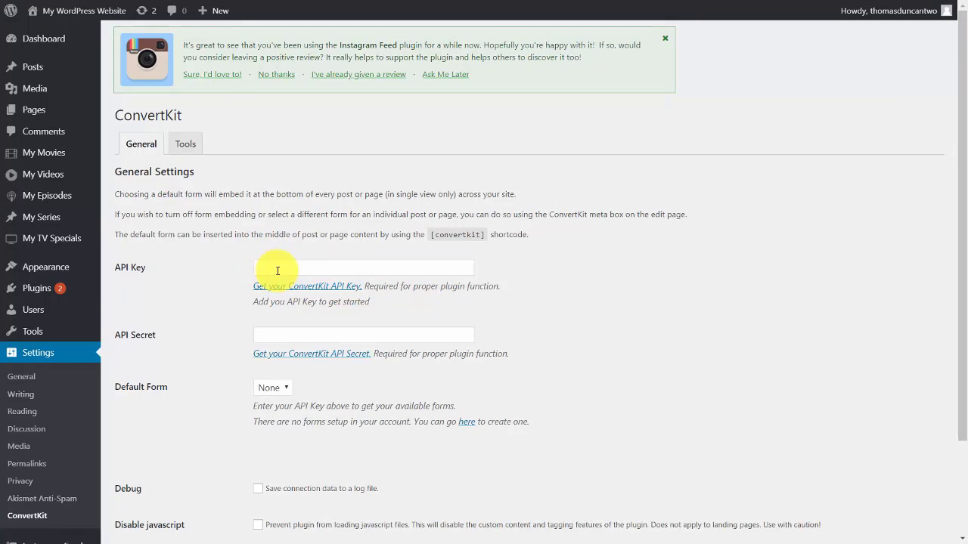
click(277, 271)
key(ctrl+v)
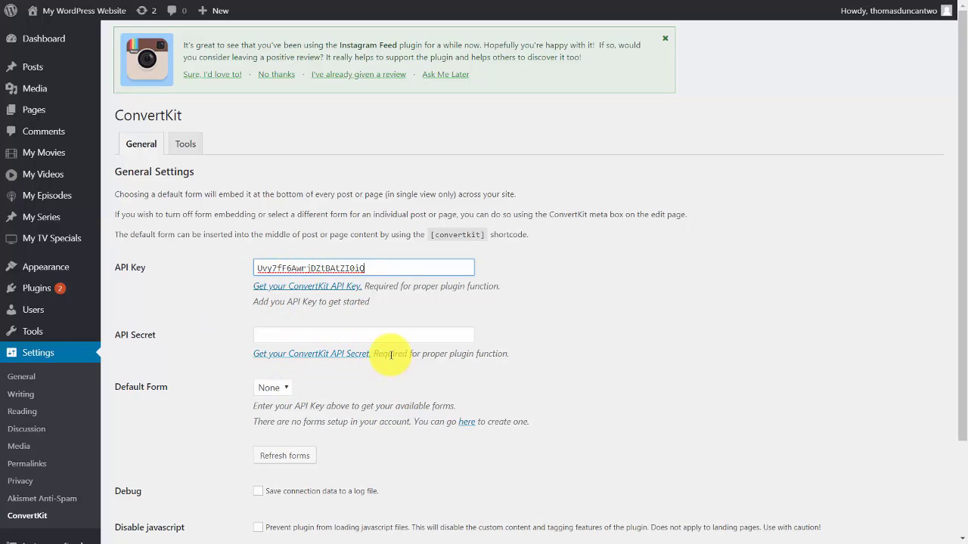
Reveal and copy the ConvertKit API secret, then save the plugin's credentials.
key(ctrl+Tab)
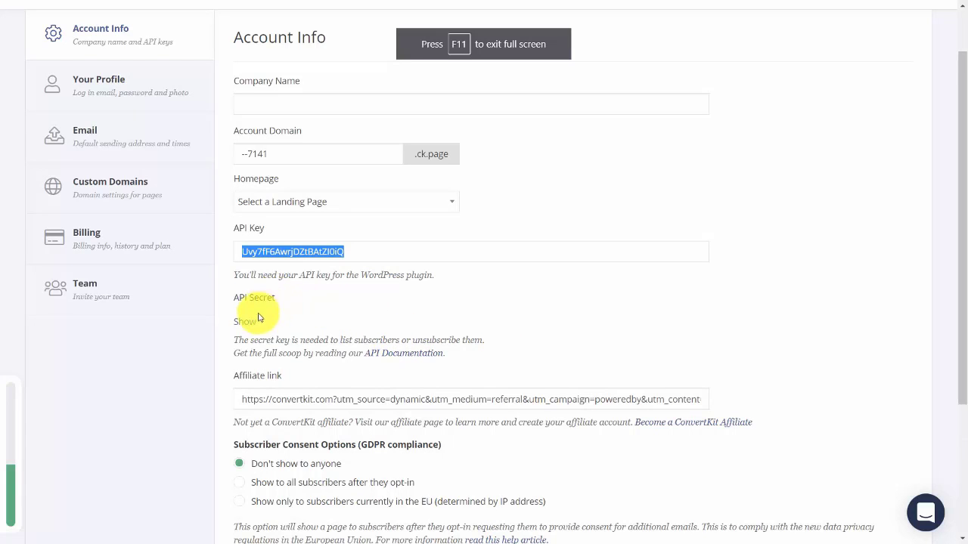
click(248, 325)
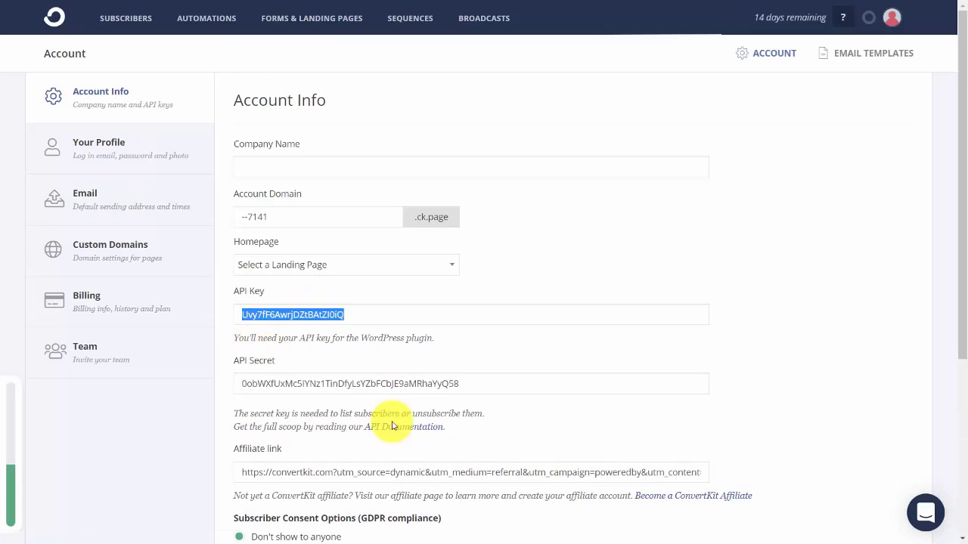
click(362, 386)
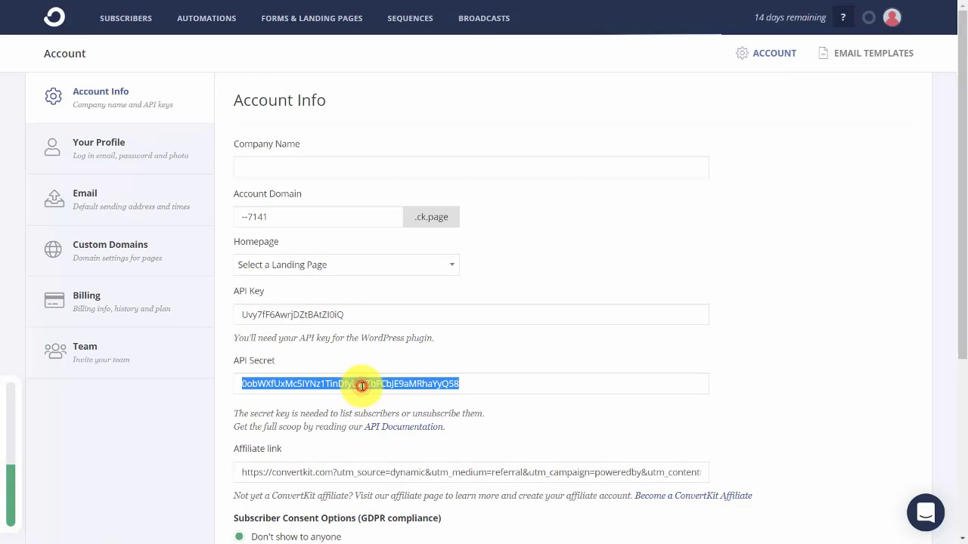
right_click(362, 386)
click(384, 397)
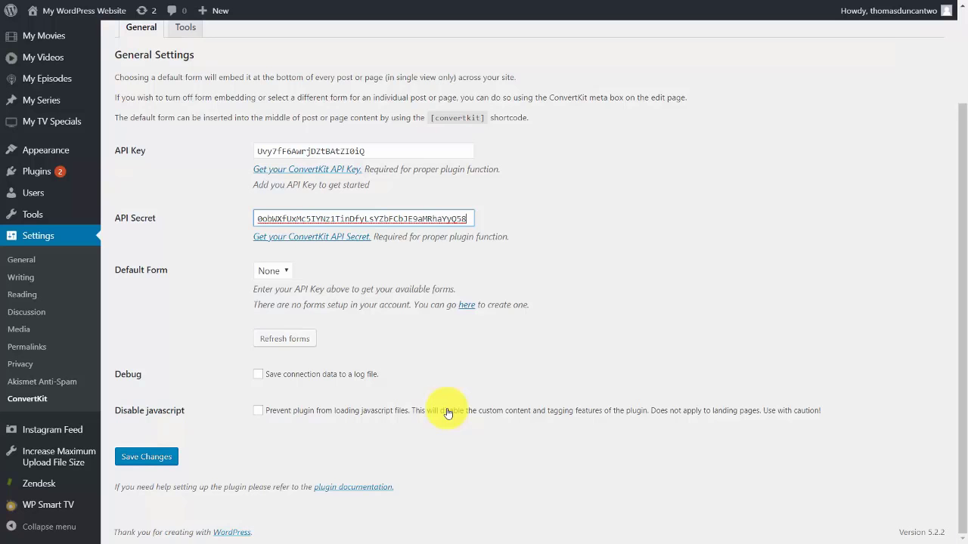
click(147, 459)
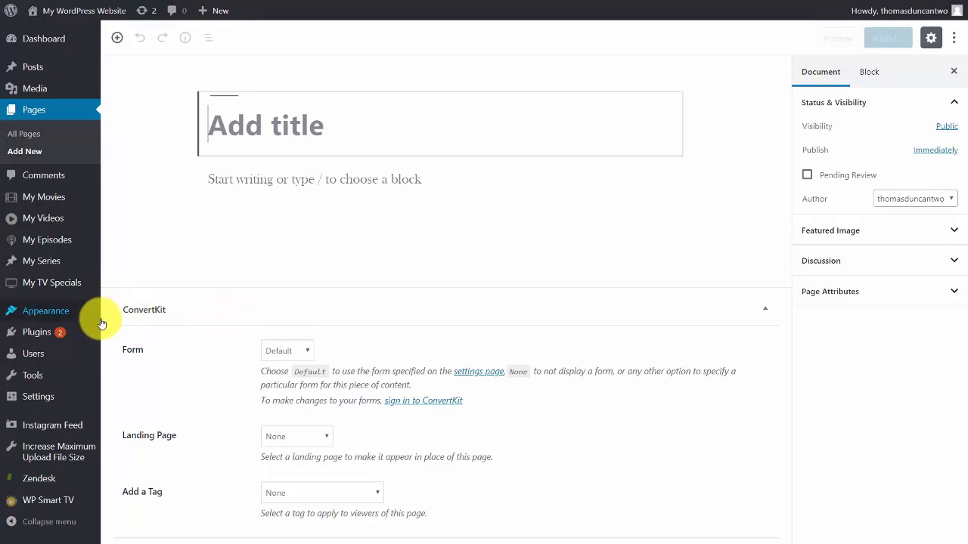
Publish a page titled Landing Page showing the Video Tutorials landing page, then view it live.
click(318, 439)
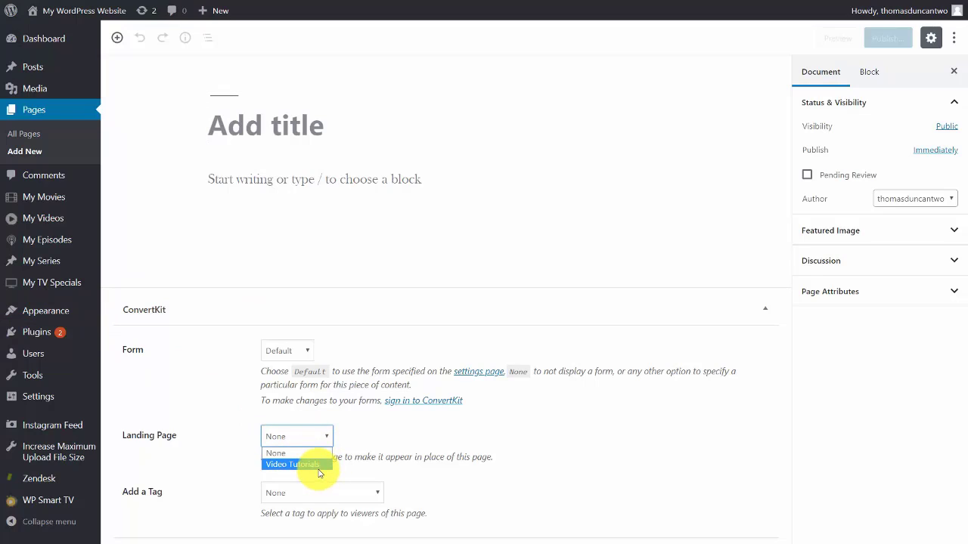
click(316, 466)
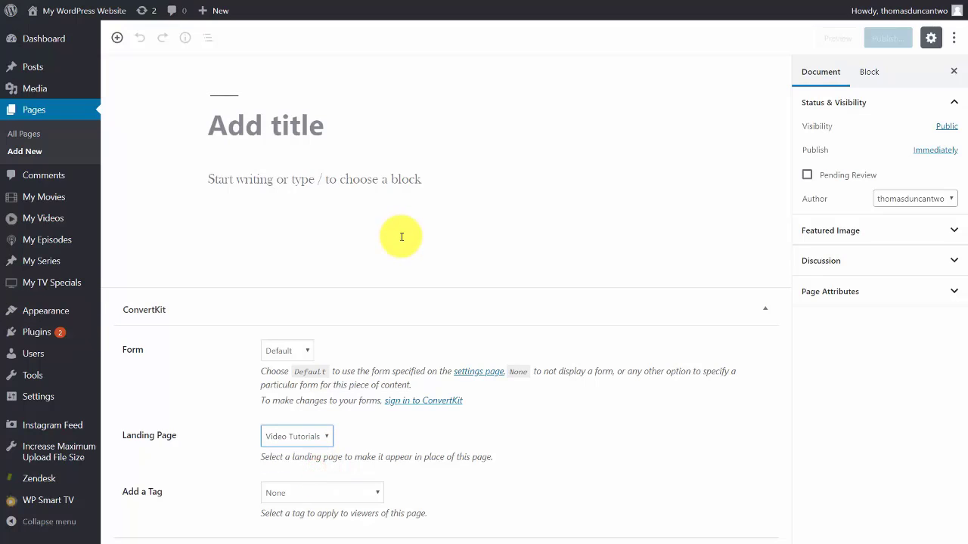
click(315, 133)
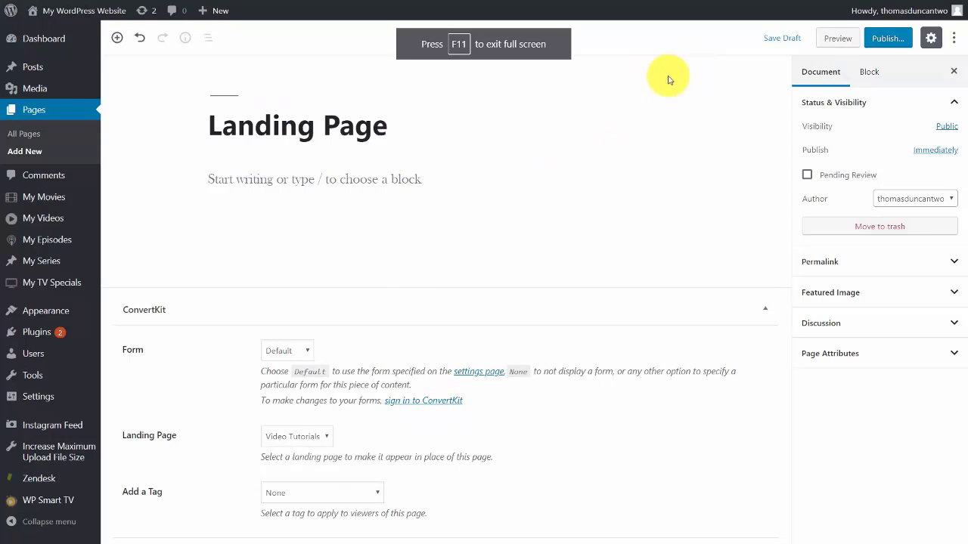
click(885, 38)
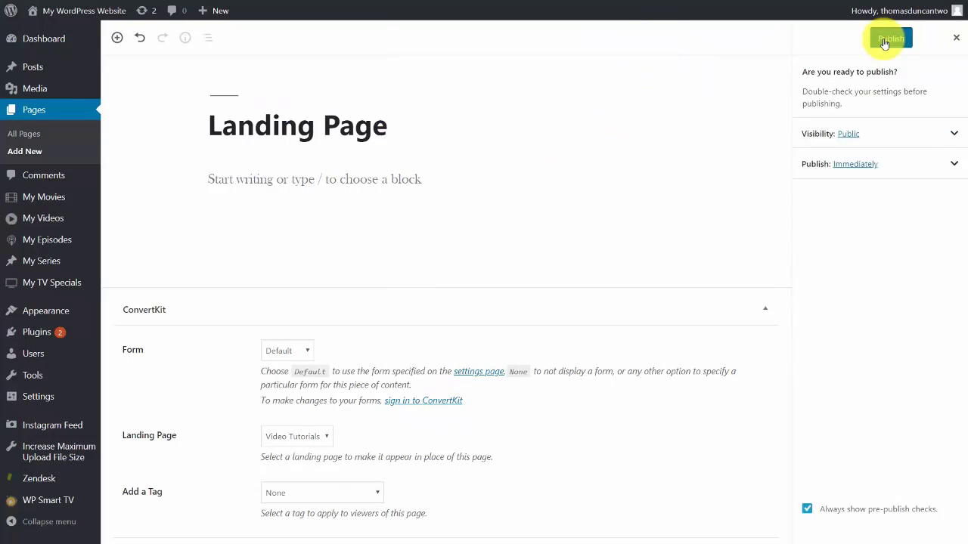
click(884, 39)
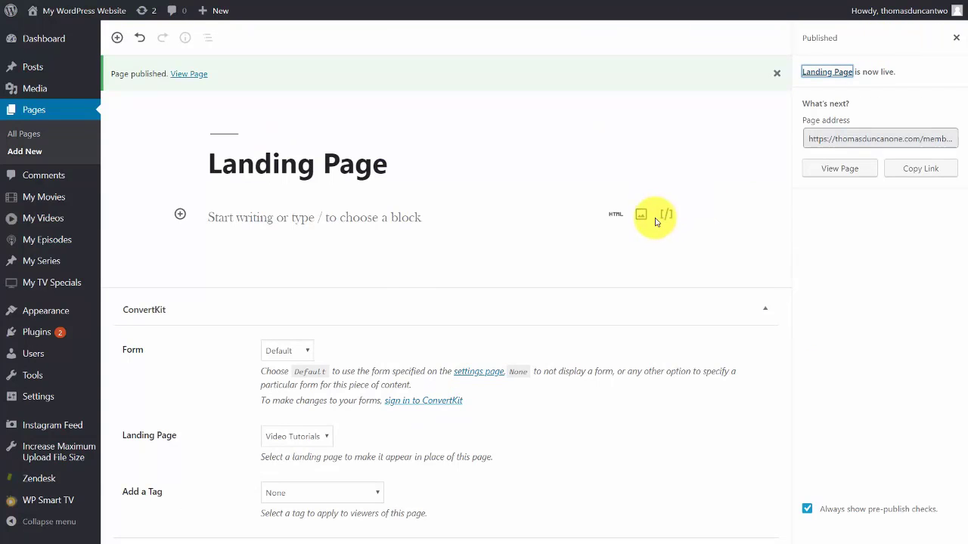
click(180, 79)
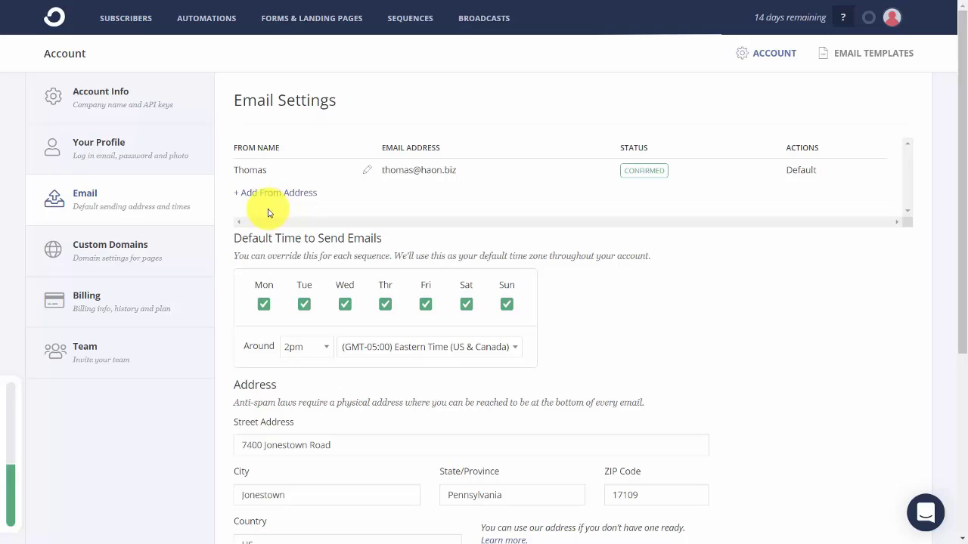
scroll(265, 208, down, 3)
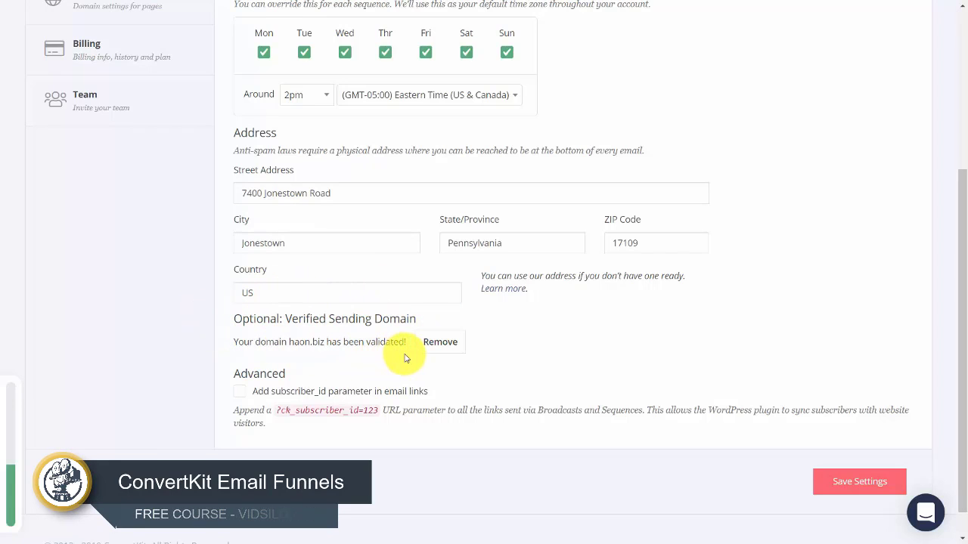
scroll(399, 356, up, 4)
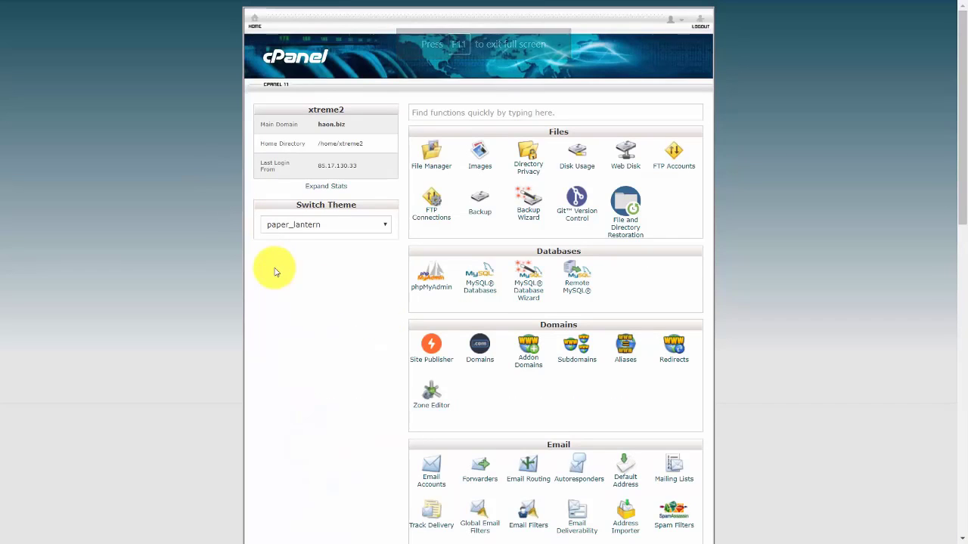
Create a new haon.biz mailbox in Email Accounts with the chosen username and password.
scroll(276, 273, down, 2)
click(432, 354)
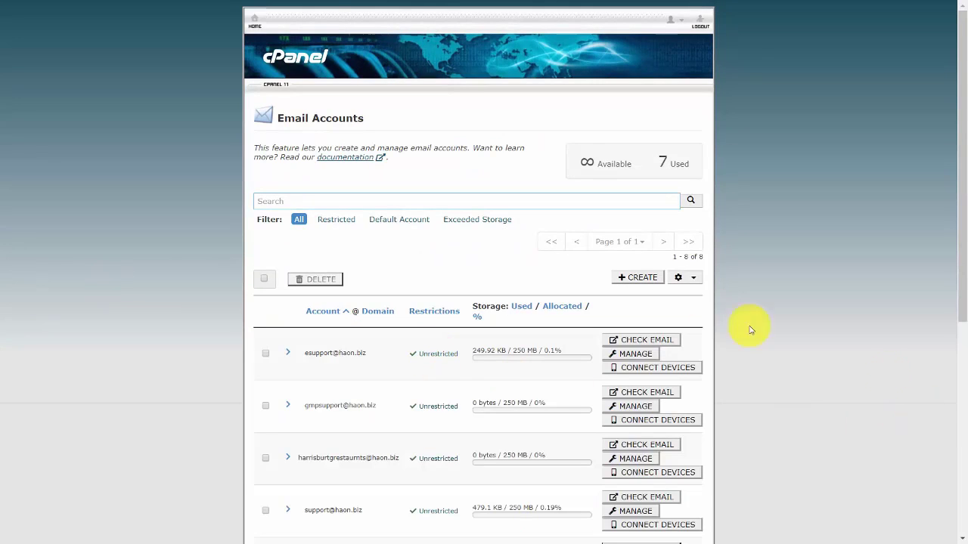
click(621, 280)
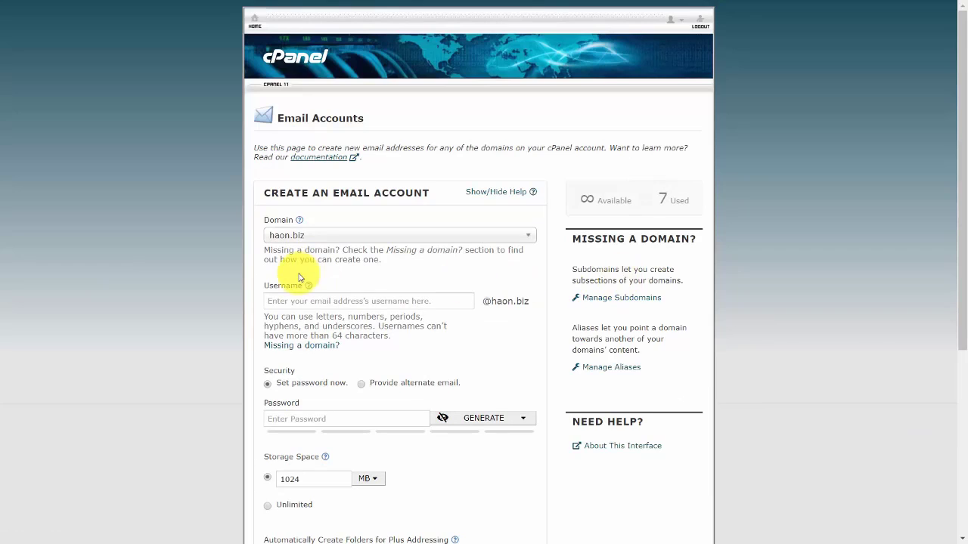
click(349, 300)
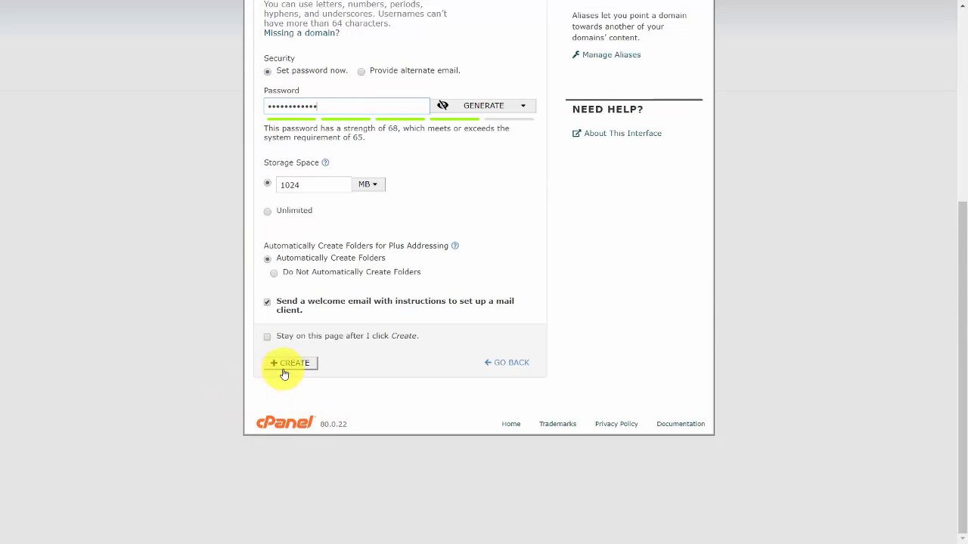
click(289, 364)
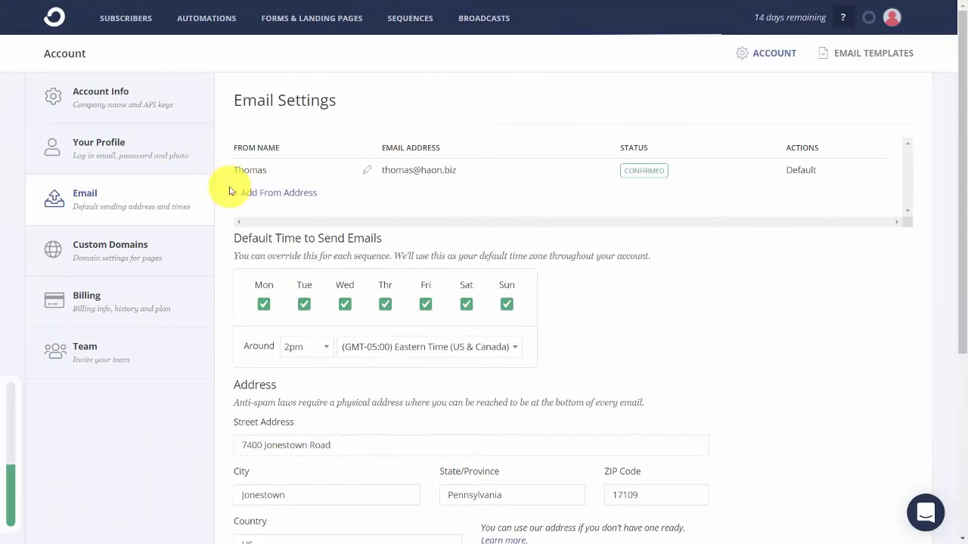
Add the new haon.biz mailbox as a second From address and check its inbox.
click(268, 192)
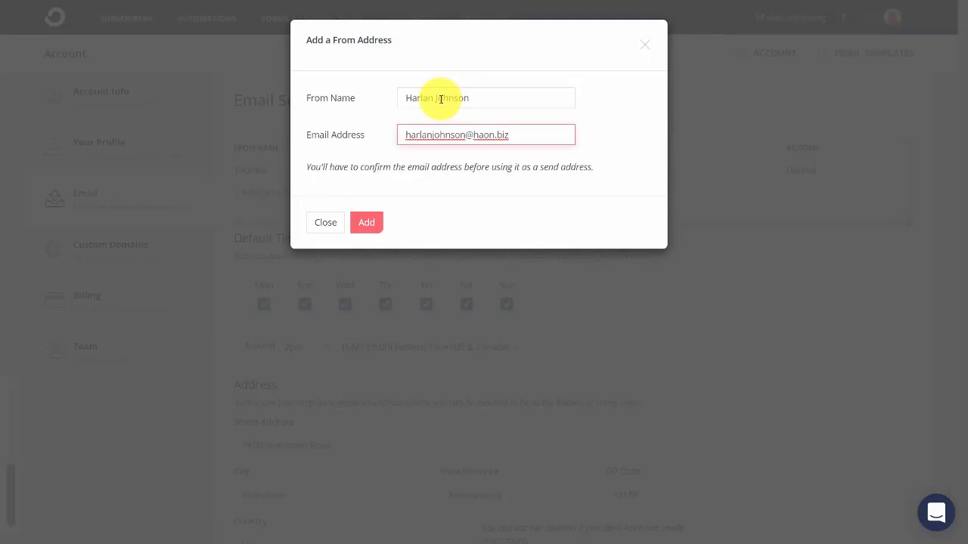
click(367, 223)
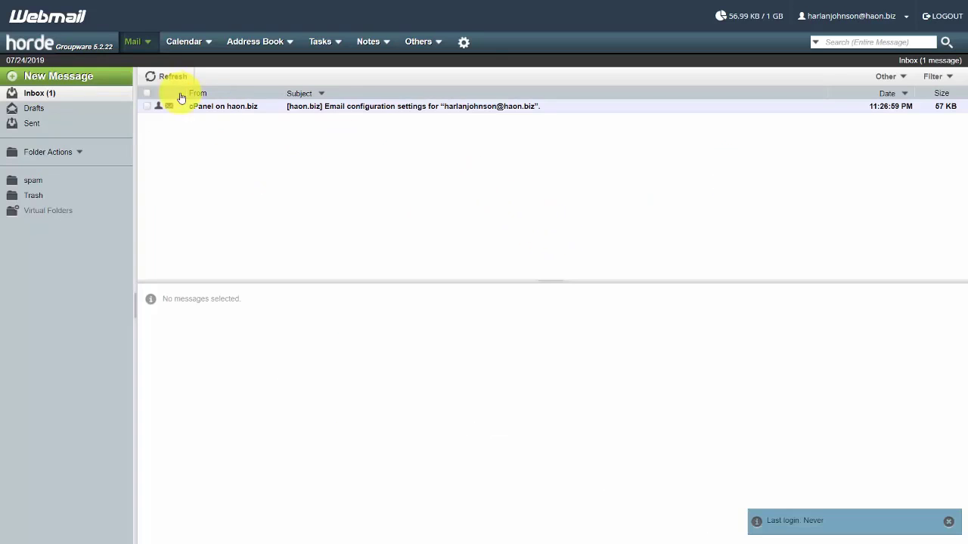
click(171, 77)
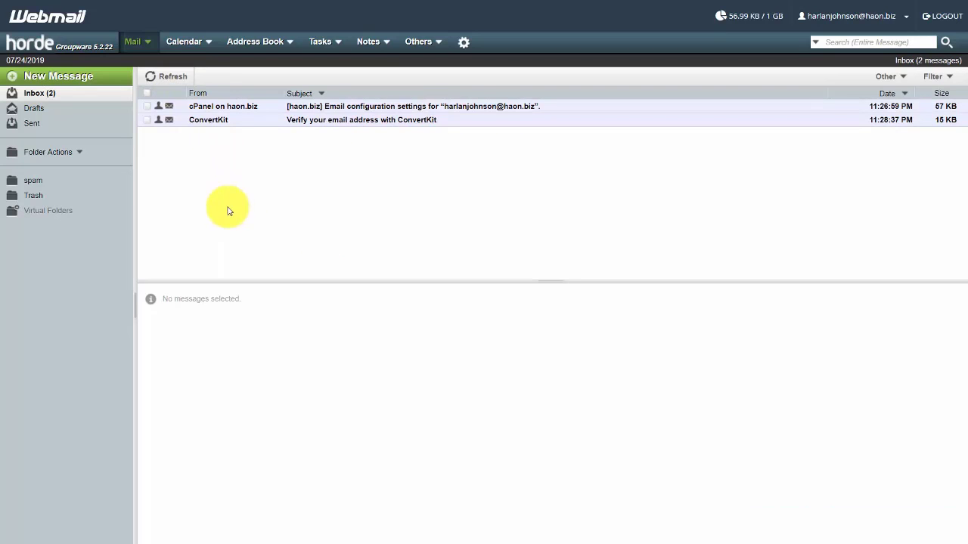
Open the 'Verify your email address with ConvertKit' message in the Horde inbox.
click(371, 122)
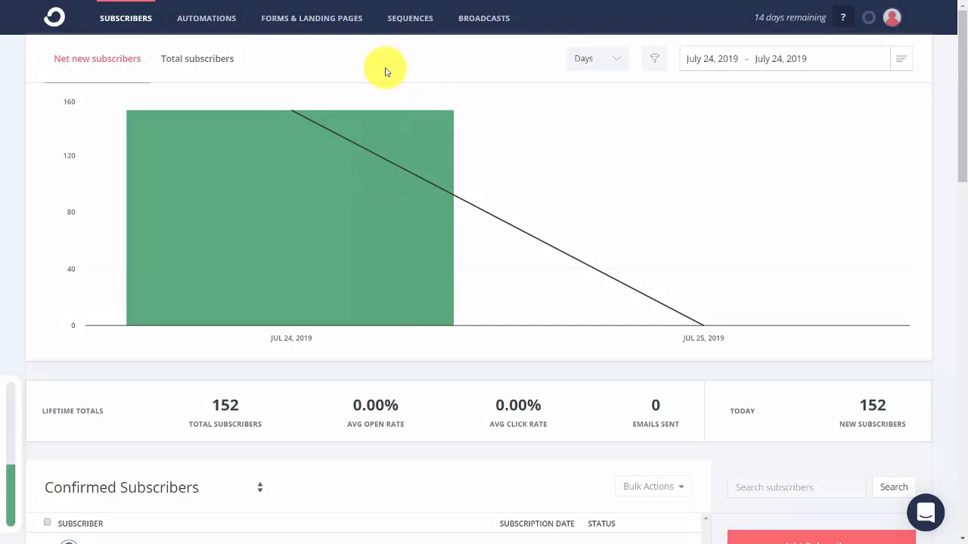
Start a new broadcast with the new haon.biz address as its sender.
click(478, 23)
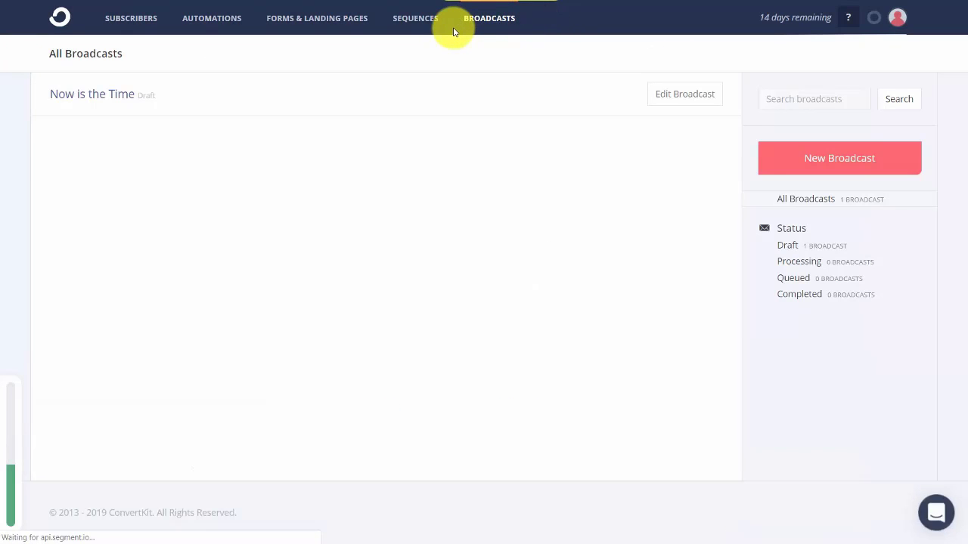
click(828, 162)
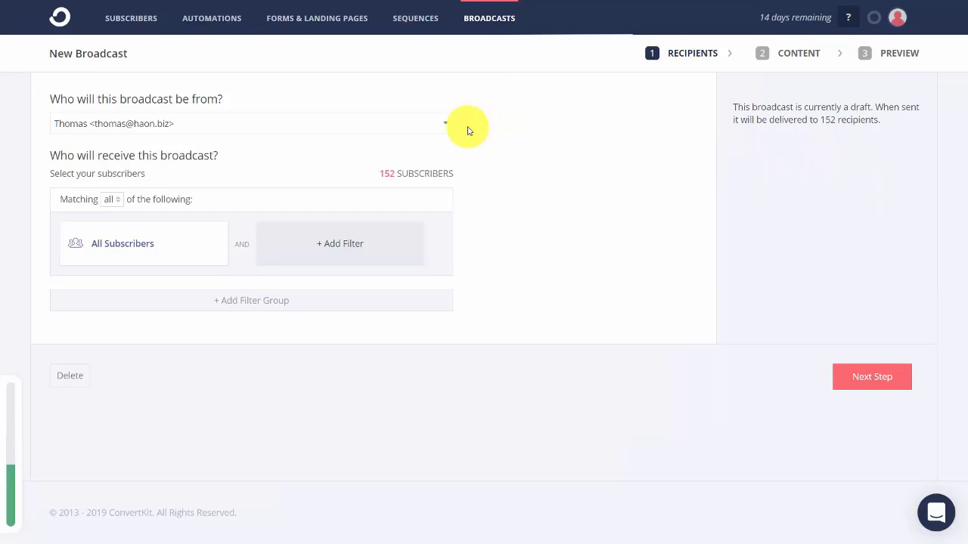
click(442, 121)
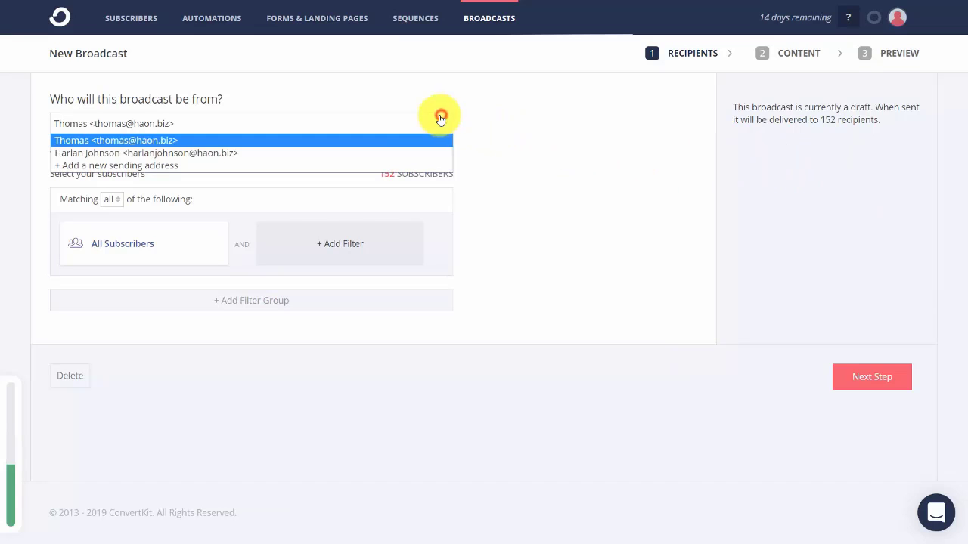
click(402, 154)
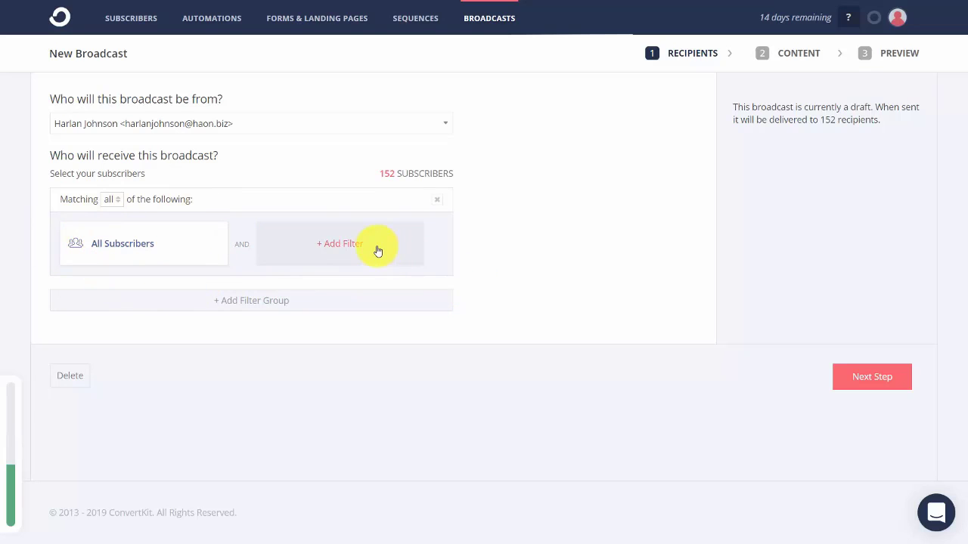
Filter recipients to subscribers tagged Video Tutorials Live (1 recipient) and proceed to the content.
click(341, 250)
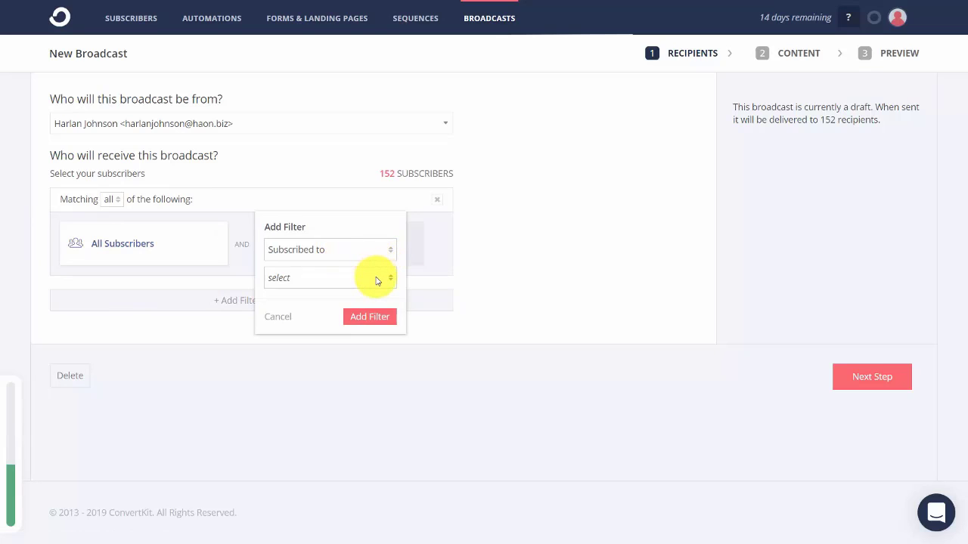
click(378, 278)
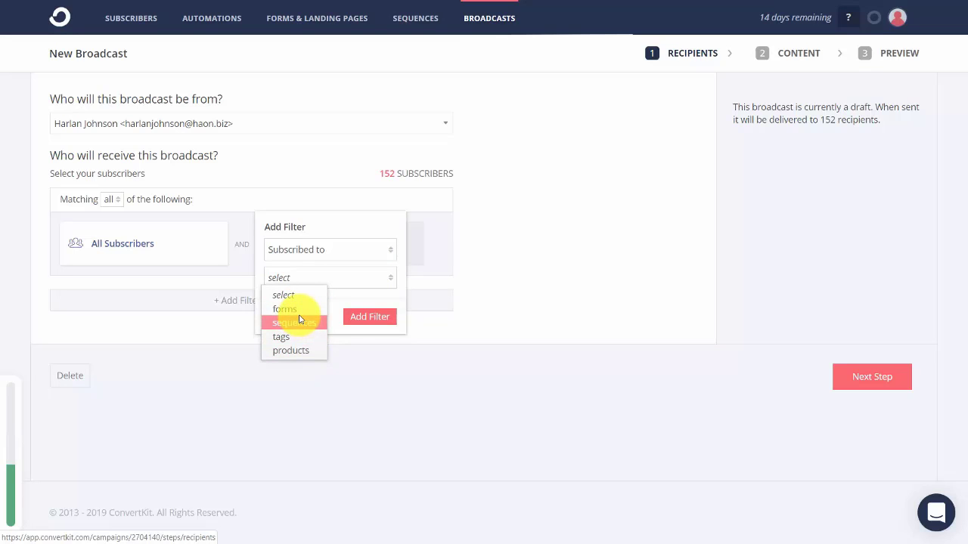
click(300, 337)
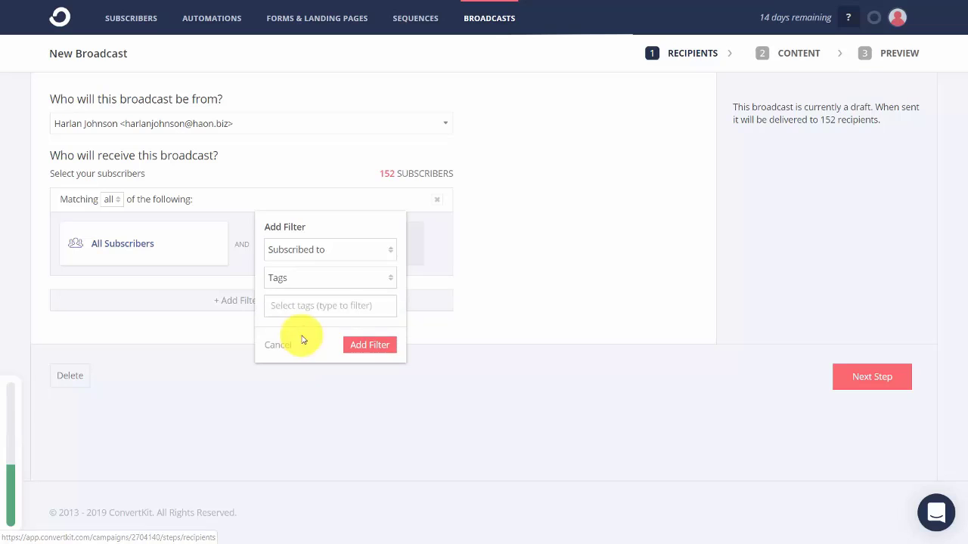
click(339, 305)
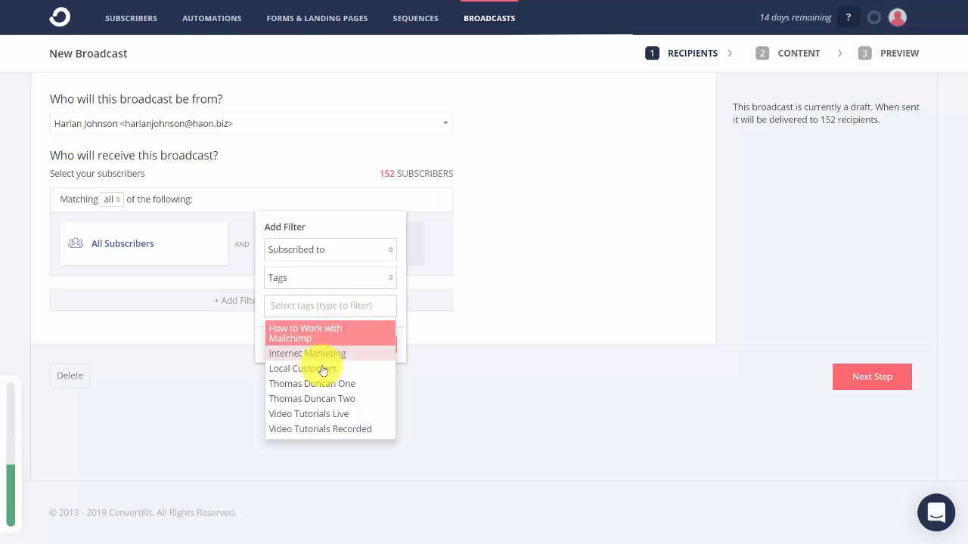
click(327, 415)
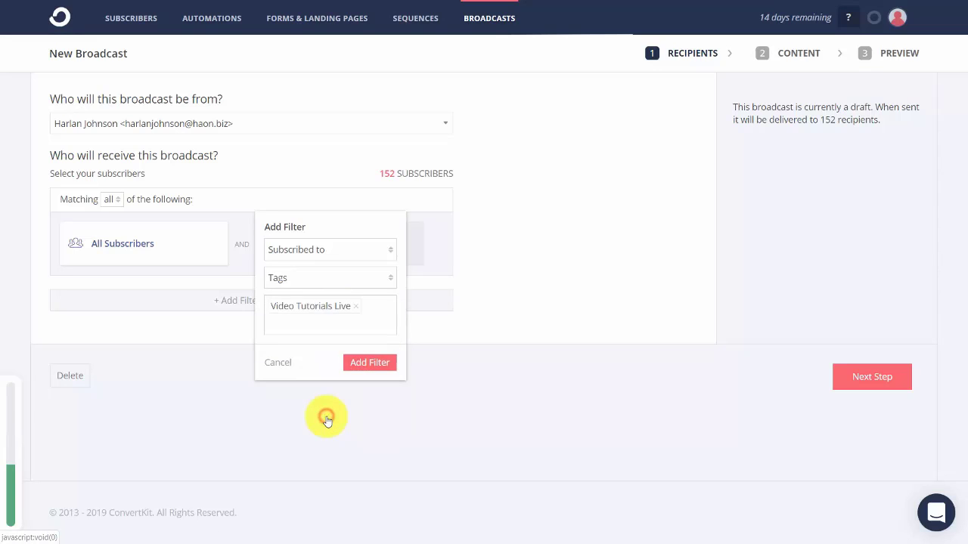
click(363, 365)
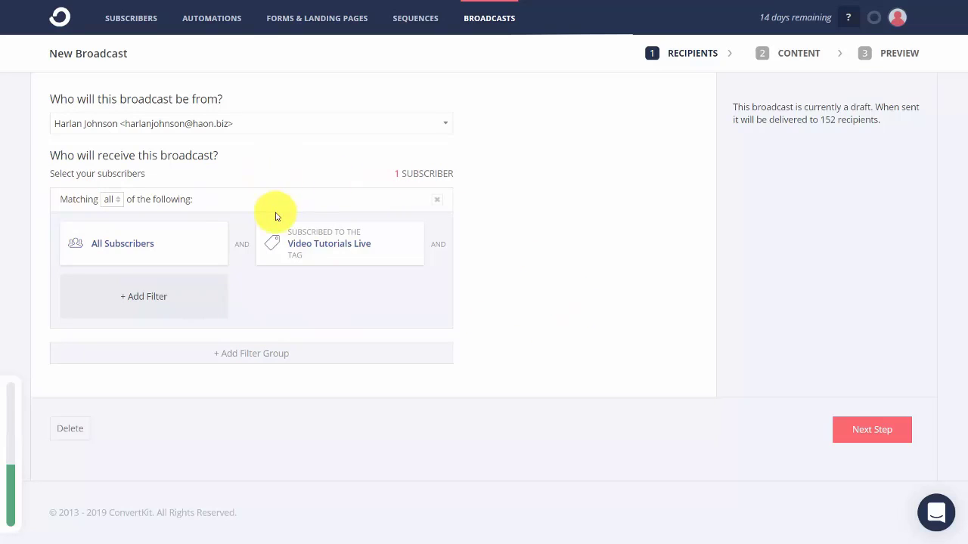
click(844, 436)
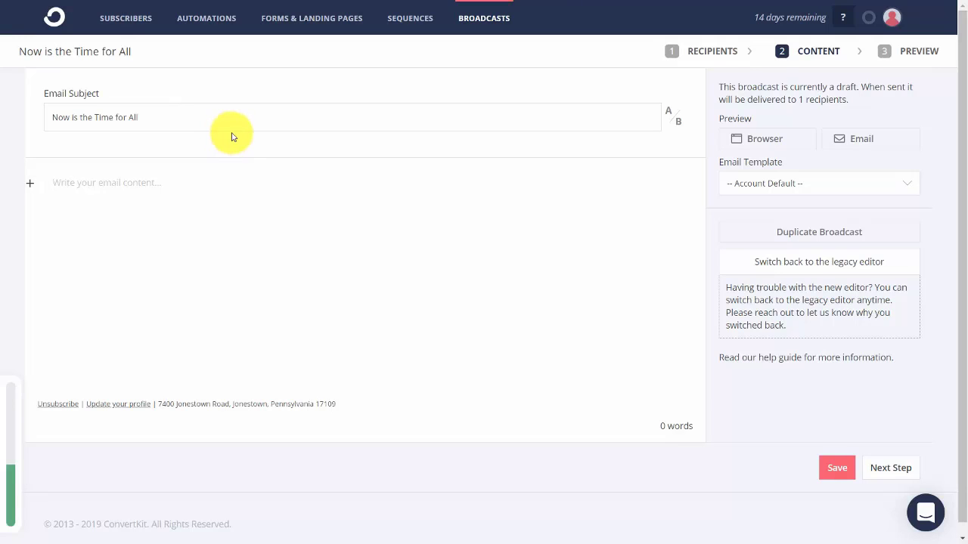
Paste six 'Now is the time for all good men…' lines into the body and select the first.
text(Now is the time for all good men to come to the aid of their country. Now is the time for all good men to come to the aid of their country. Now is the time for all good men to come to the aid of their country. Now is the time for all good men to come to the aid of their country. Now is the time for all good men to come to the aid of their country. Now is the time for all good men to come to the aid of their country.)
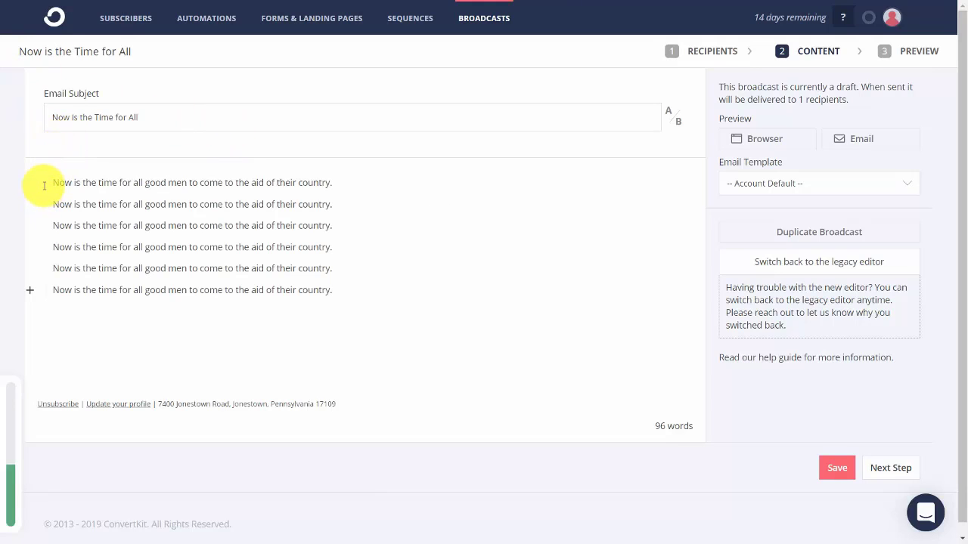
drag(47, 183, 349, 185)
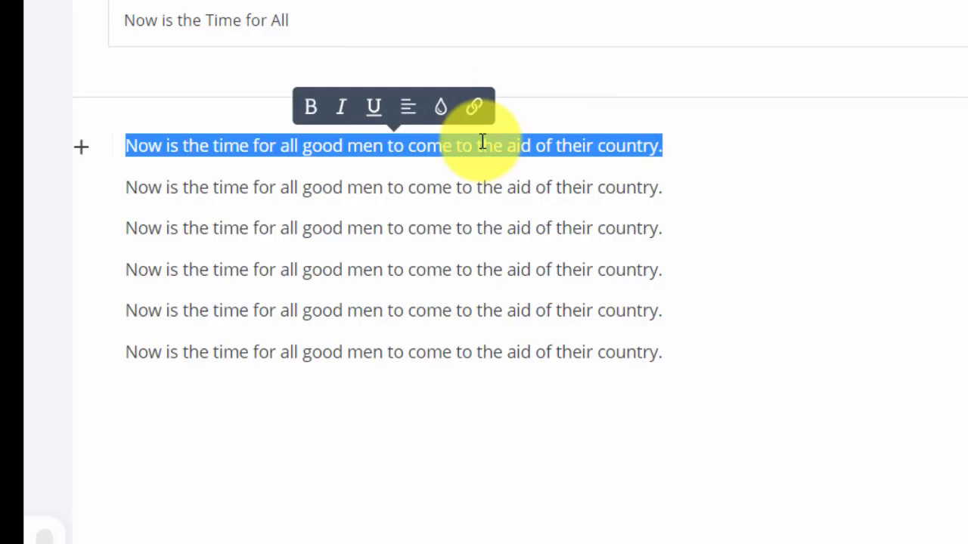
click(81, 188)
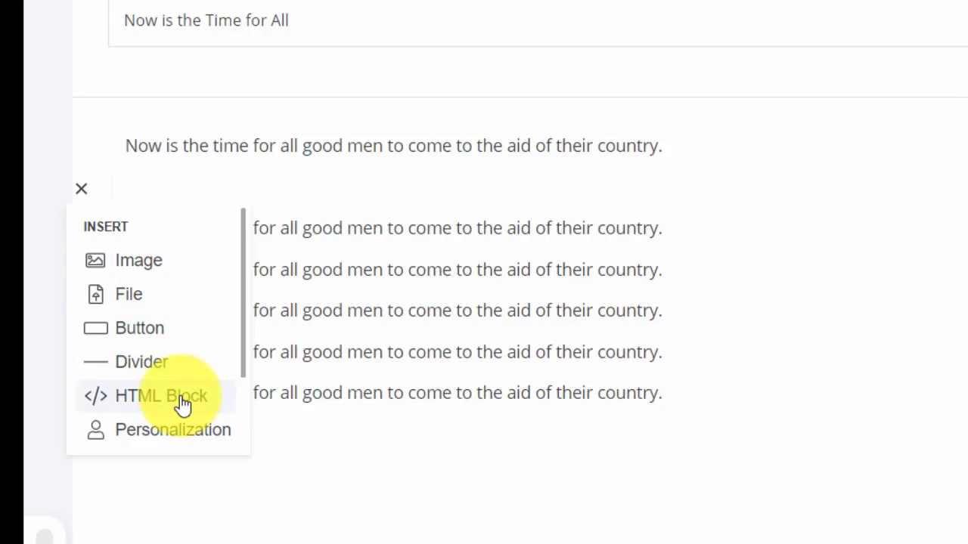
Insert the {{ subscriber.first_name }} snippet on a new blank line at the top of the body.
click(117, 149)
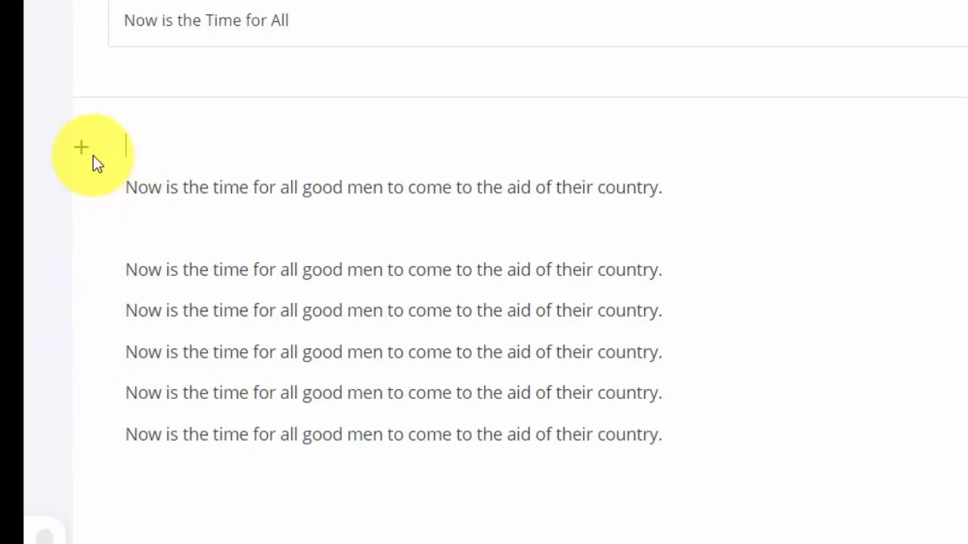
click(83, 149)
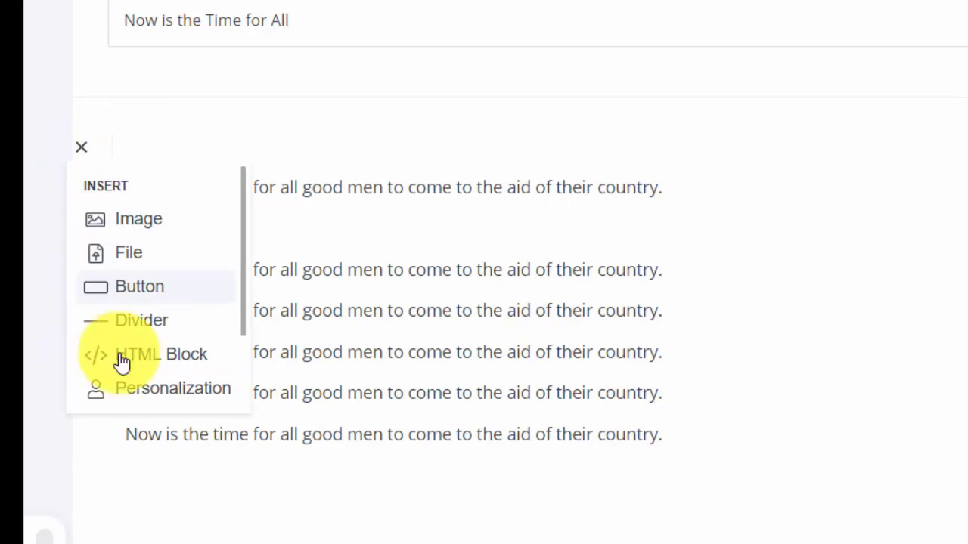
click(162, 390)
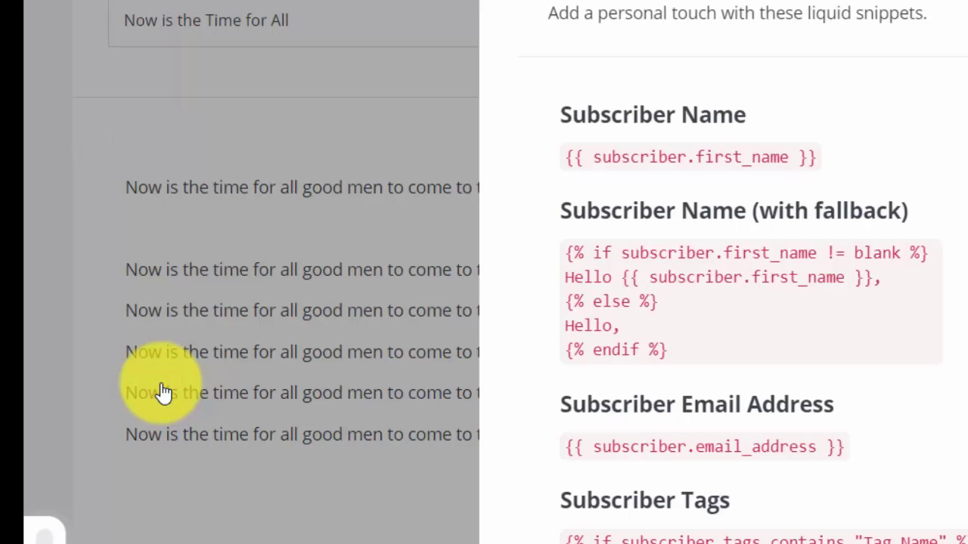
click(696, 159)
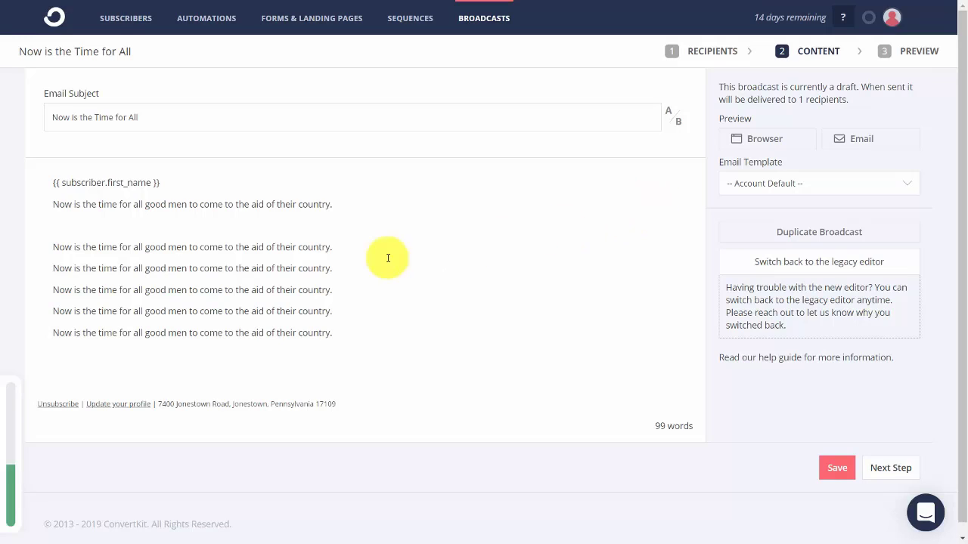
Insert a Video Tutorials Live tag if/else snippet with bold and italic 'Now is NOT' lines.
click(29, 249)
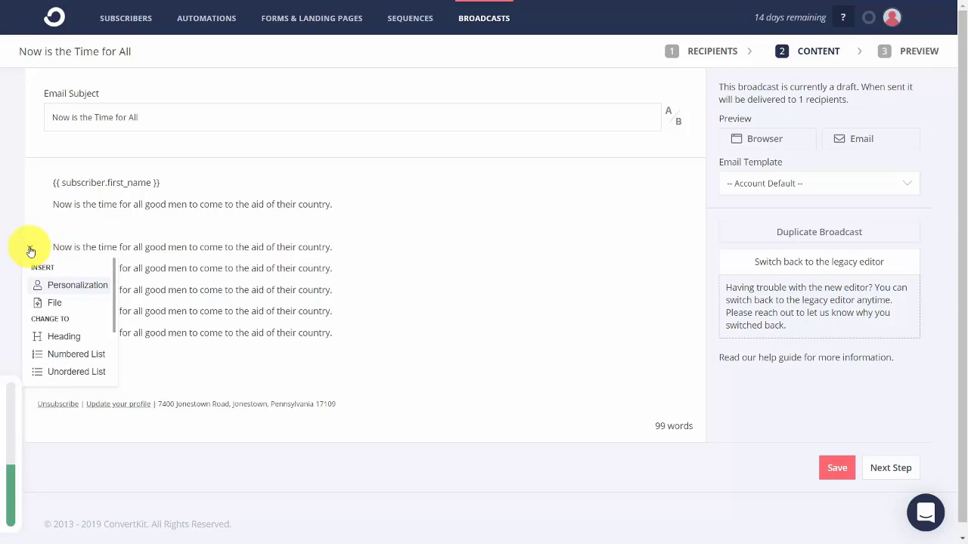
click(76, 287)
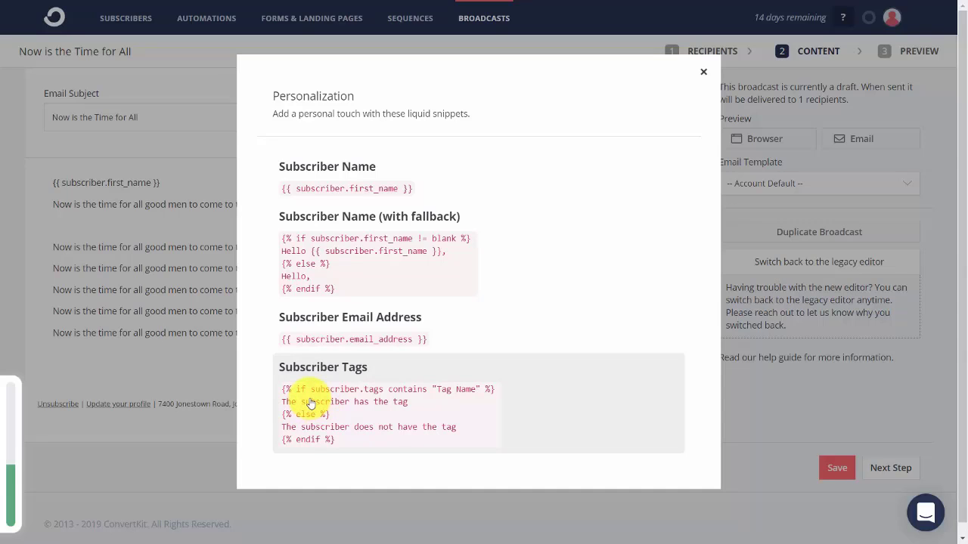
click(310, 402)
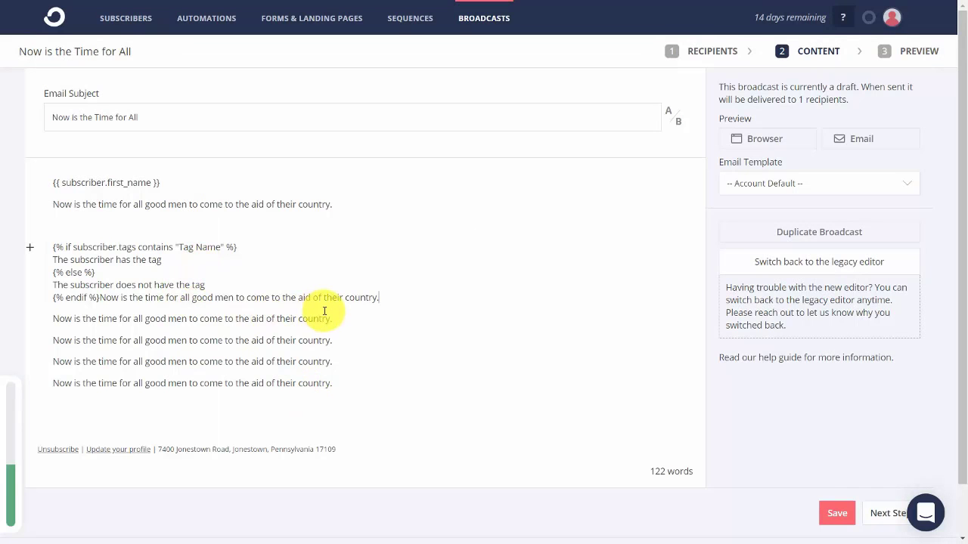
click(96, 298)
key(Return)
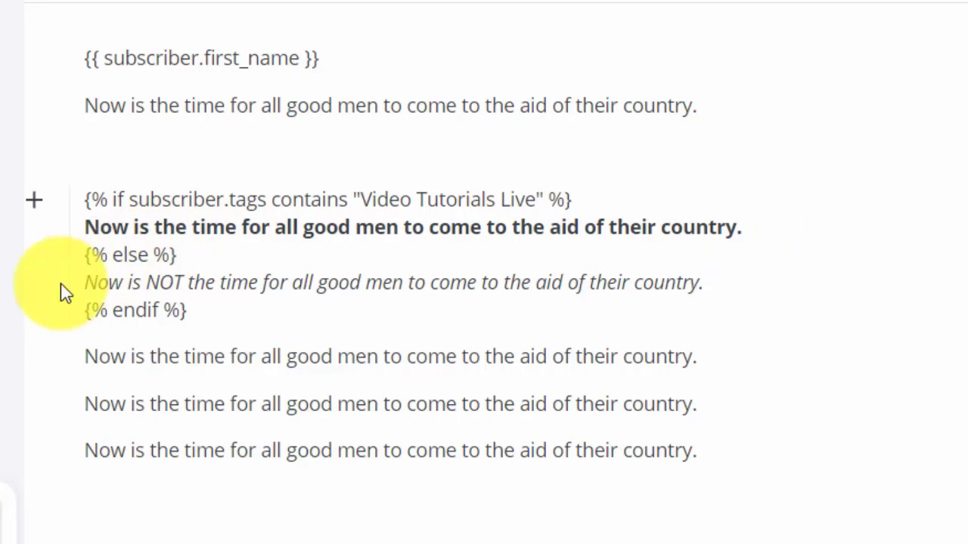
click(86, 282)
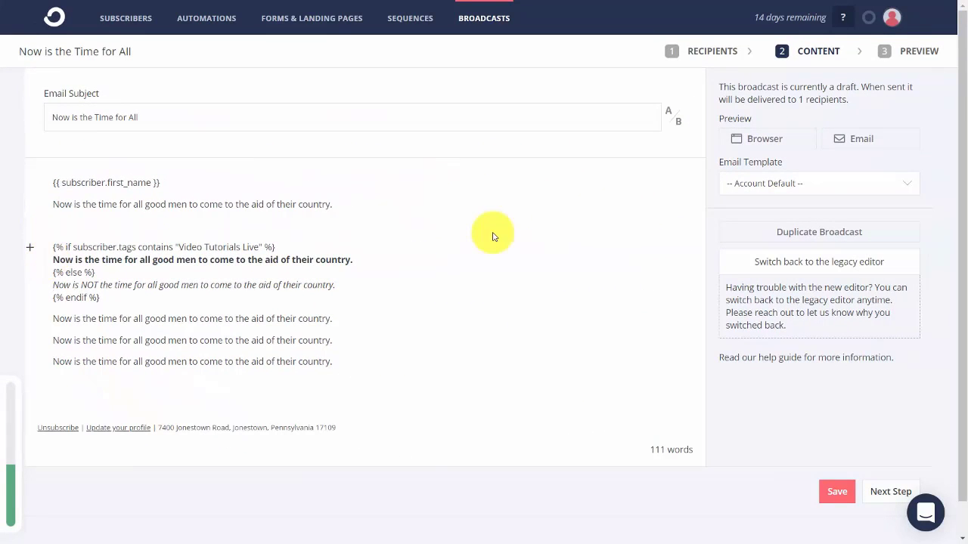
Preview the email in a browser window, close the preview, and save the broadcast.
click(757, 140)
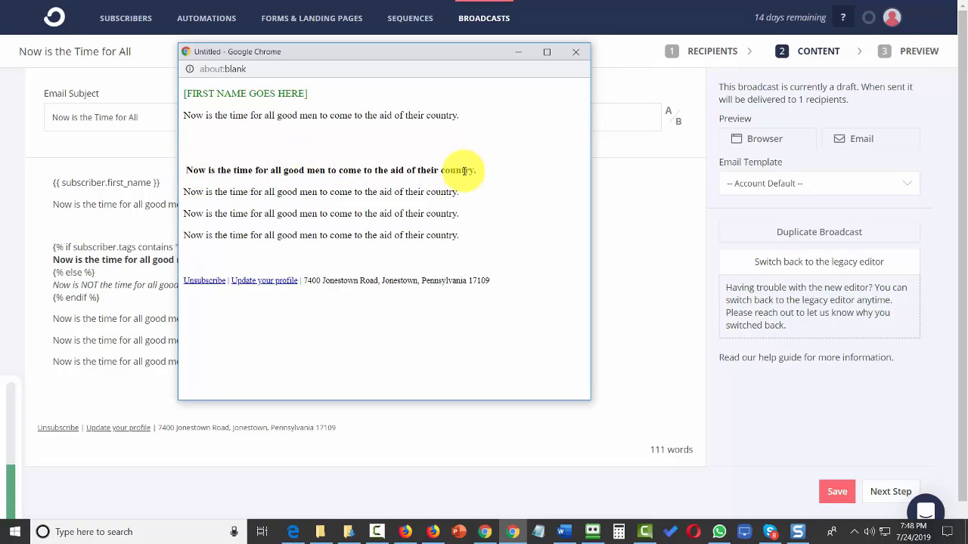
key(ctrl+w)
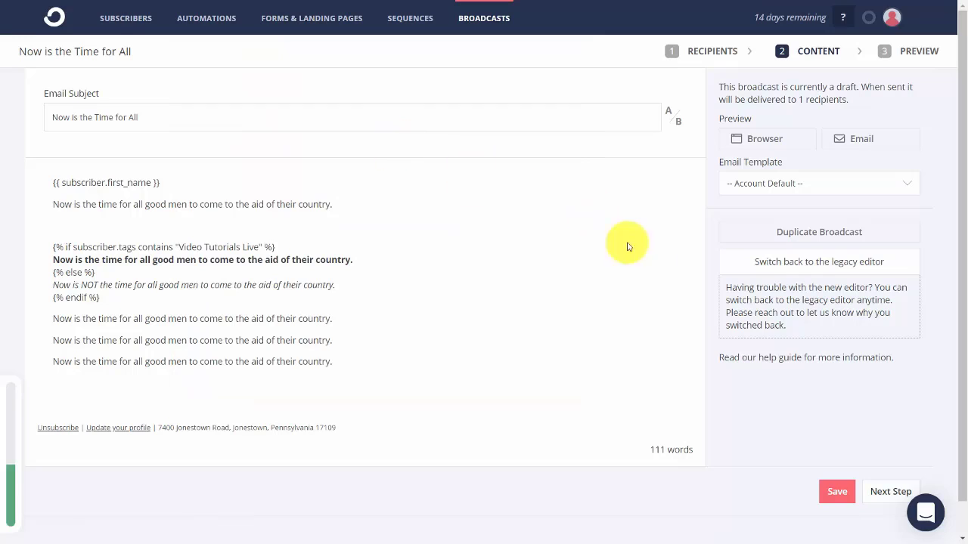
click(839, 492)
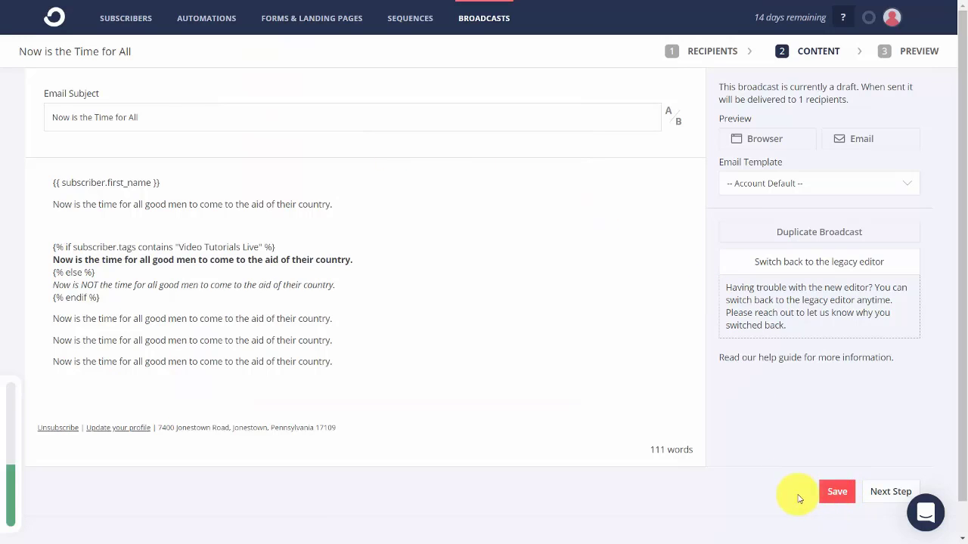
Leave the send unscheduled and save 'Now is the Time for All' as a draft.
click(892, 492)
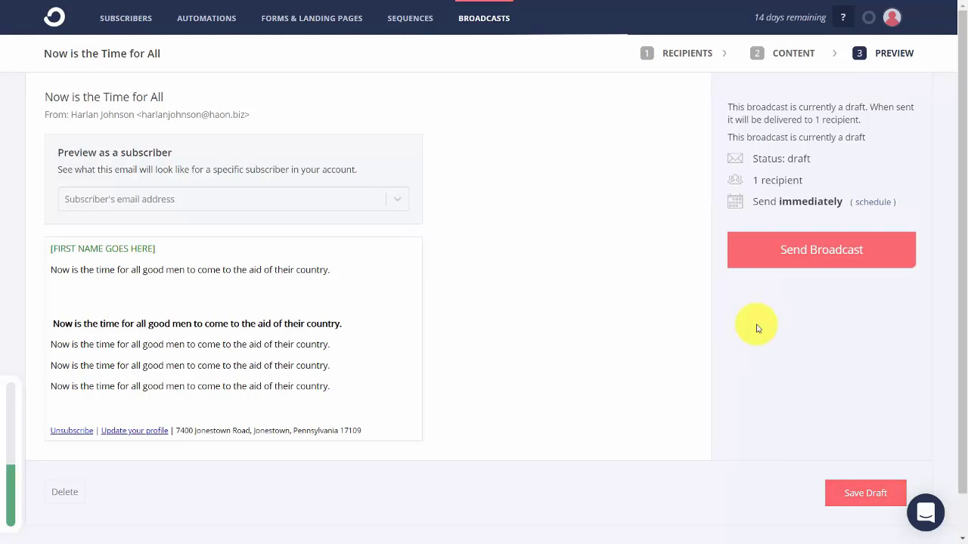
click(871, 203)
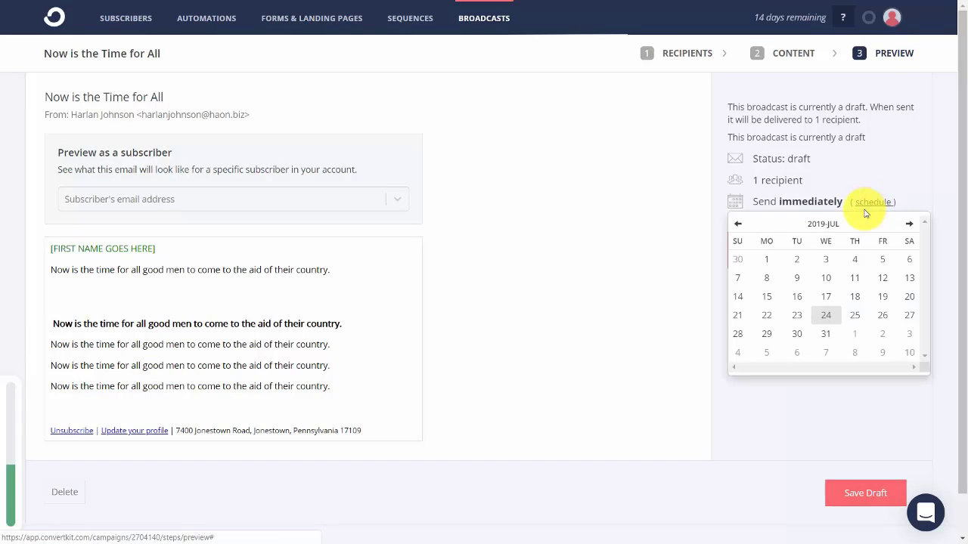
click(867, 191)
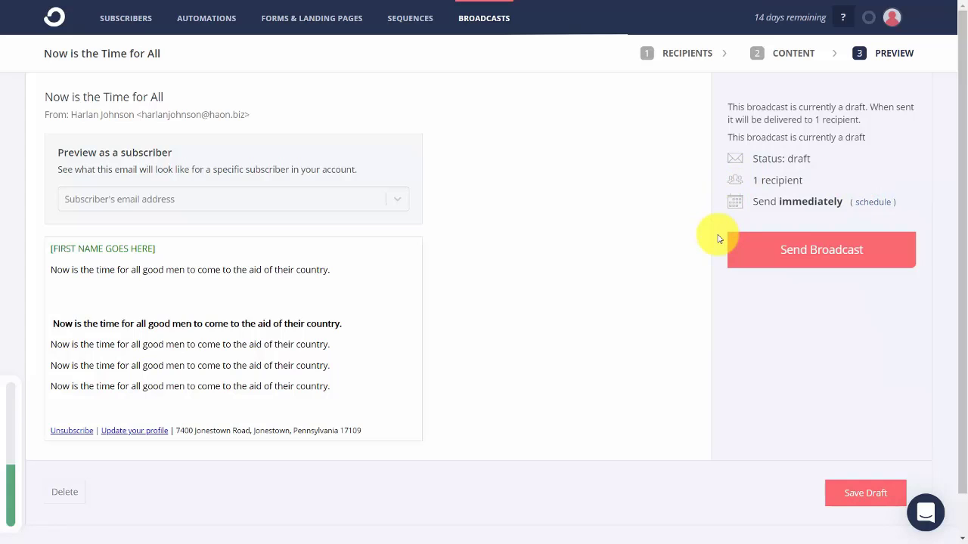
click(864, 492)
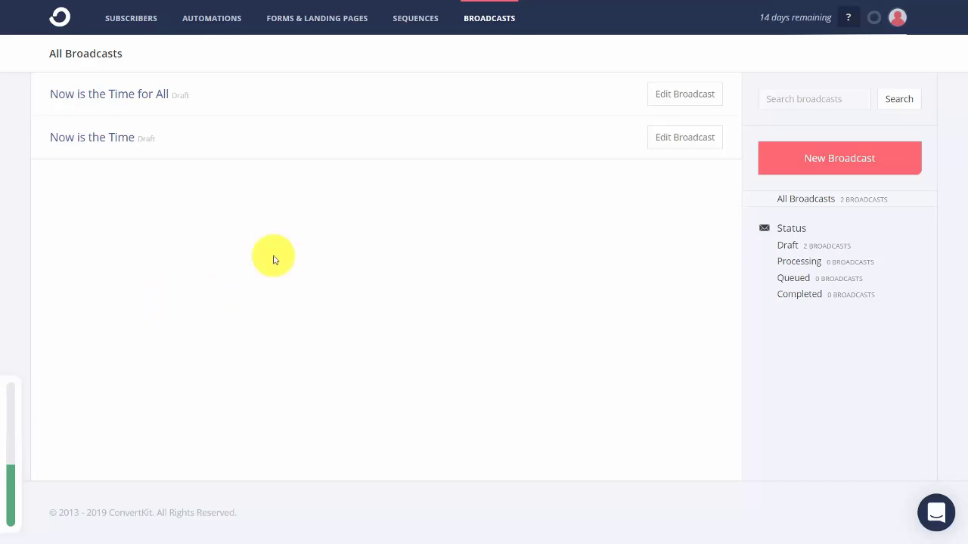
Create a new sequence named 'Video Tutorial'.
click(421, 24)
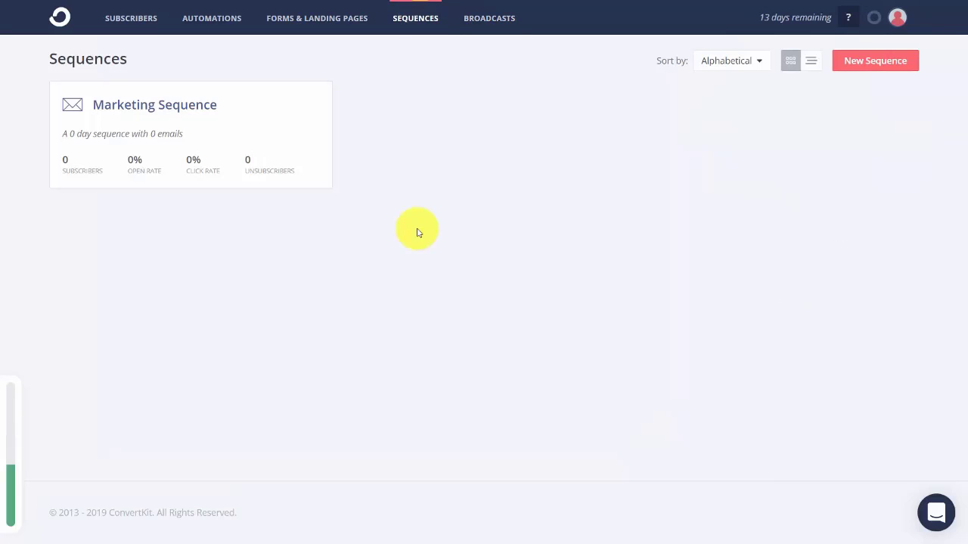
click(848, 60)
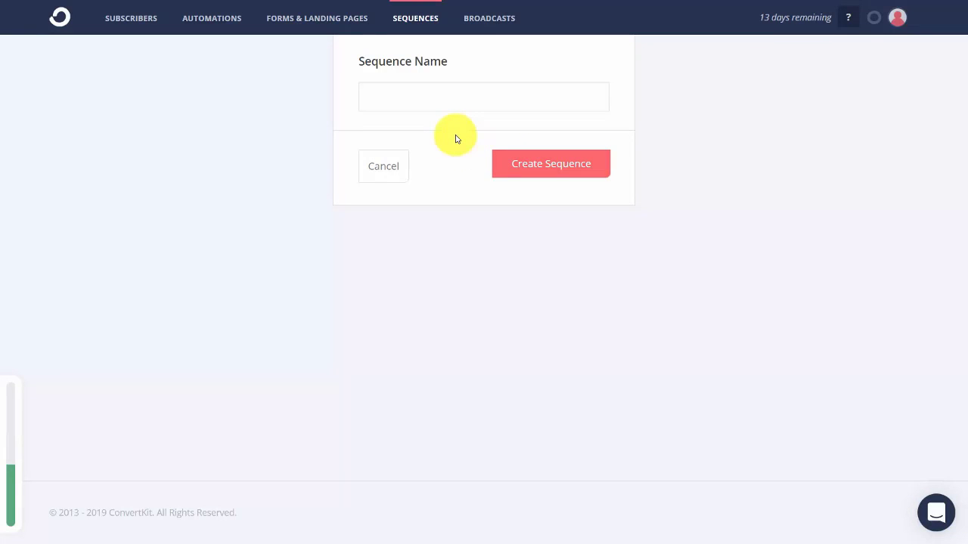
text(Video Tutorial)
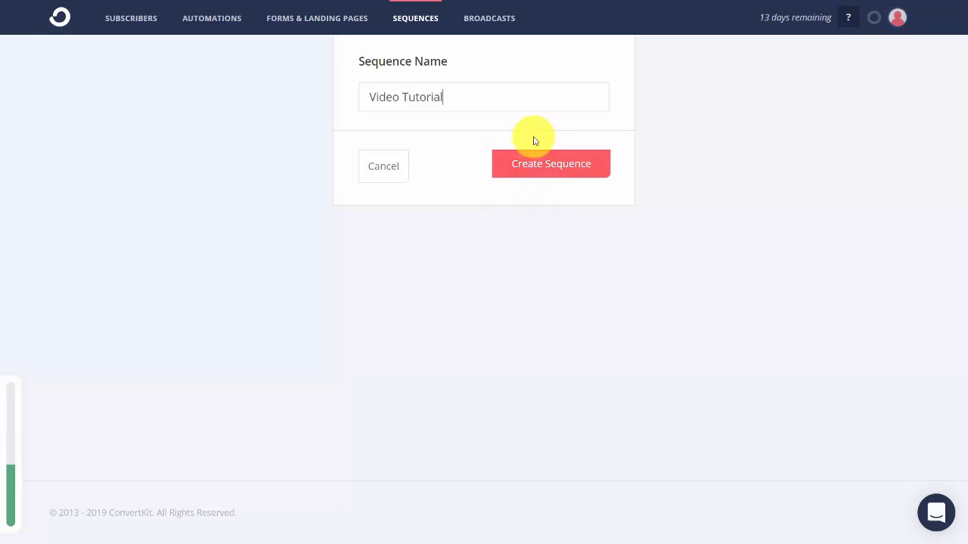
click(539, 165)
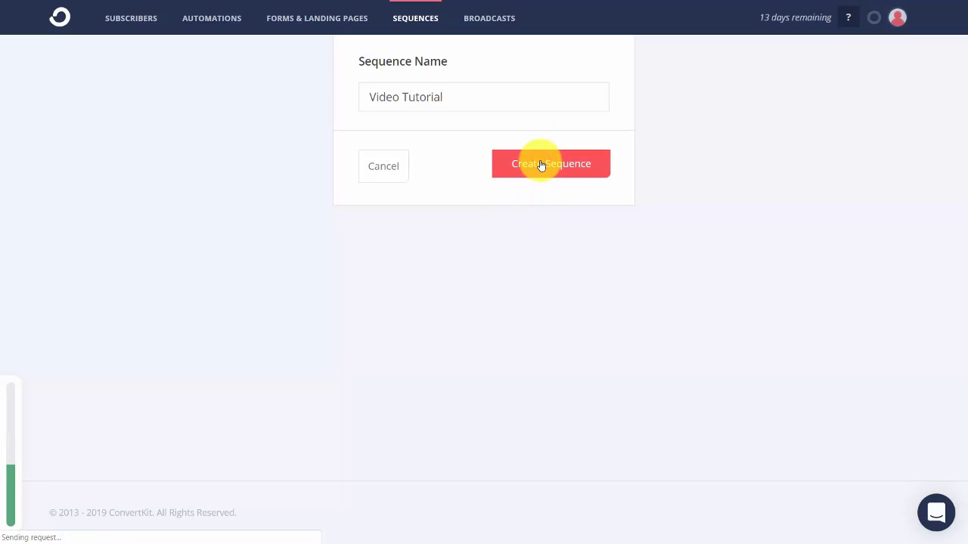
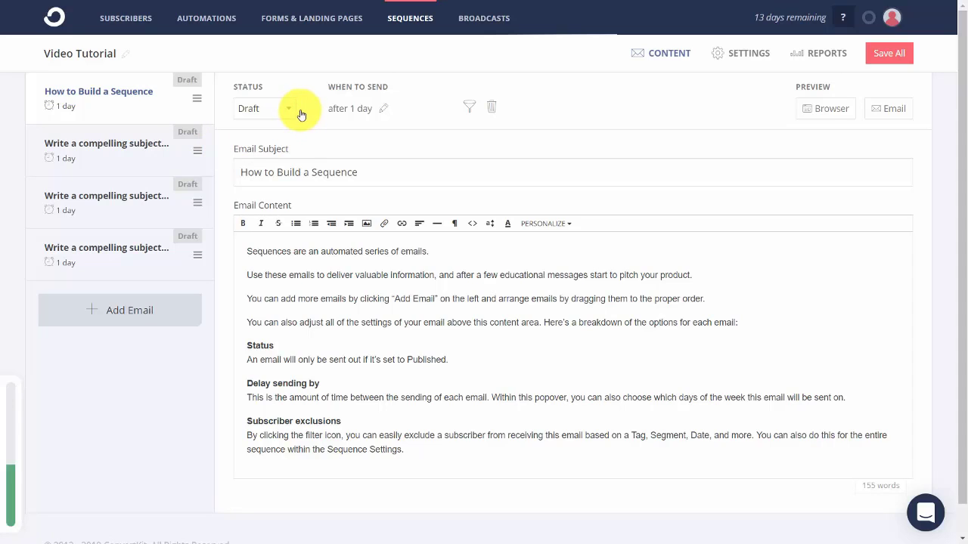
Change the How to Build a Sequence email's send delay from 1 day to Immediately.
click(382, 111)
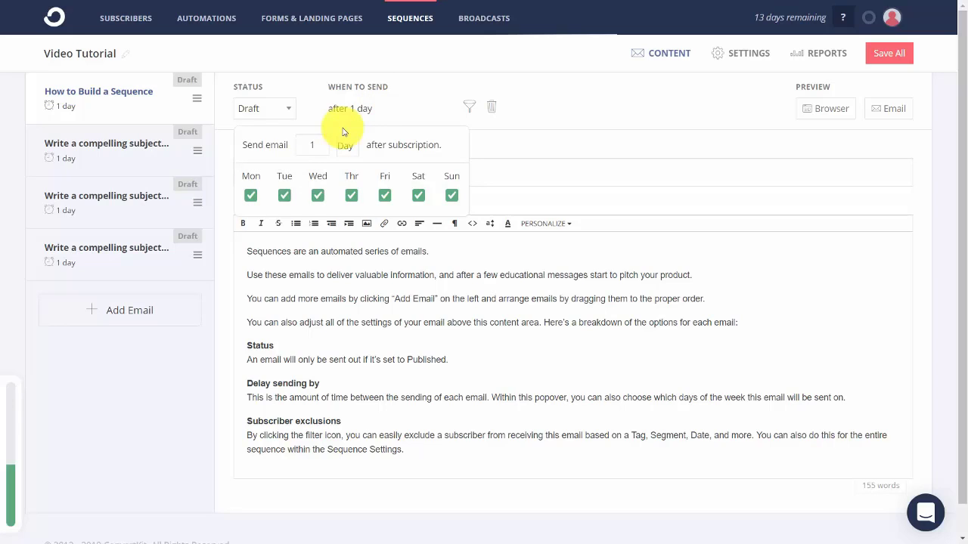
click(429, 91)
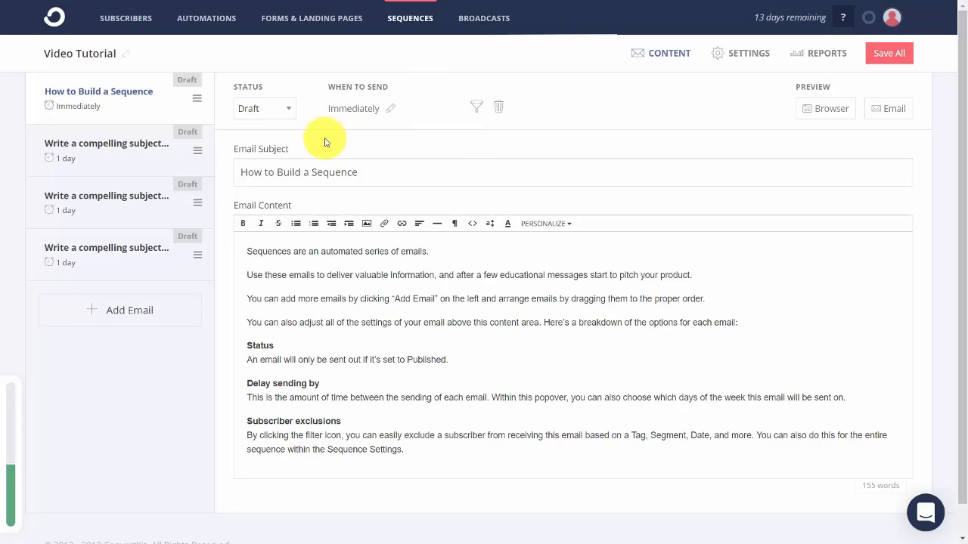
Add a filter that excludes subscribers tagged Internet Marketing from the How to Build a Sequence email.
click(478, 112)
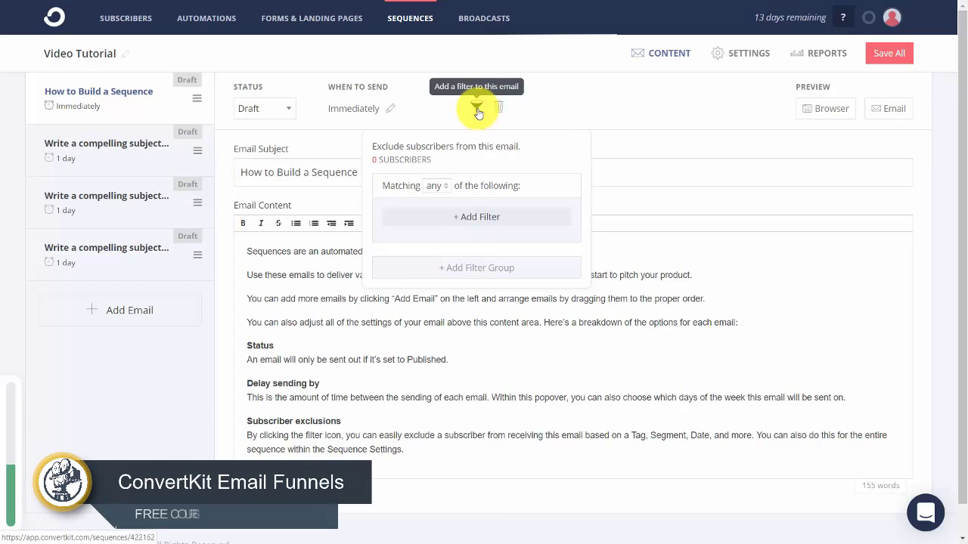
click(469, 218)
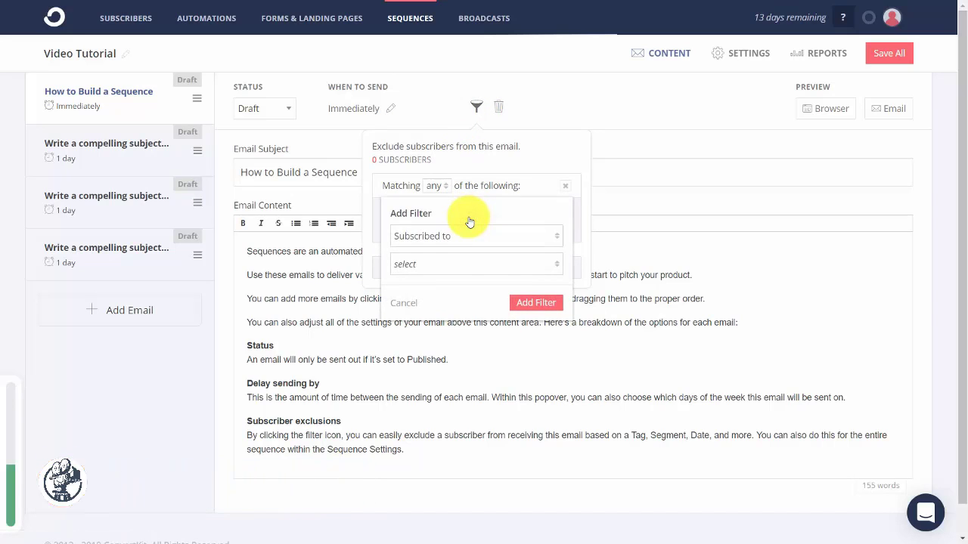
click(546, 266)
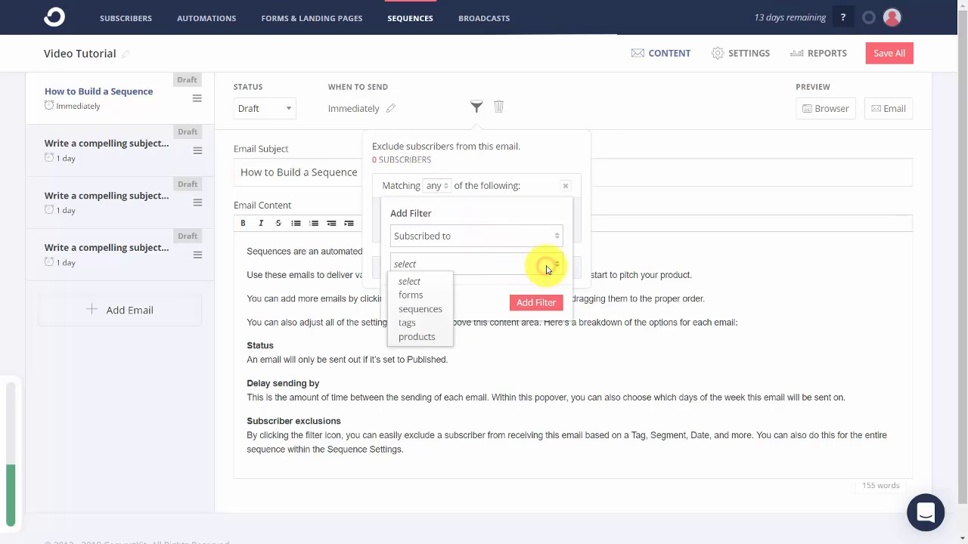
click(404, 323)
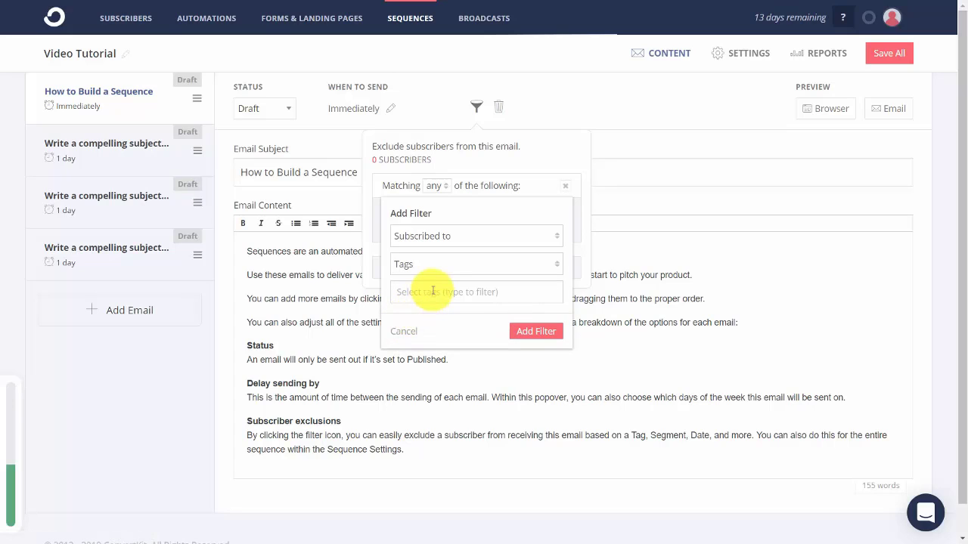
click(431, 290)
click(428, 318)
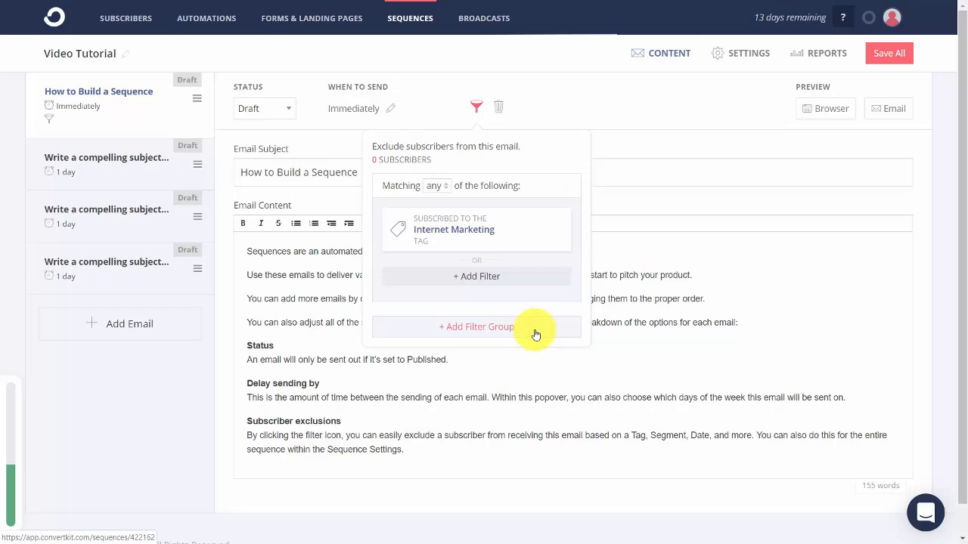
click(447, 189)
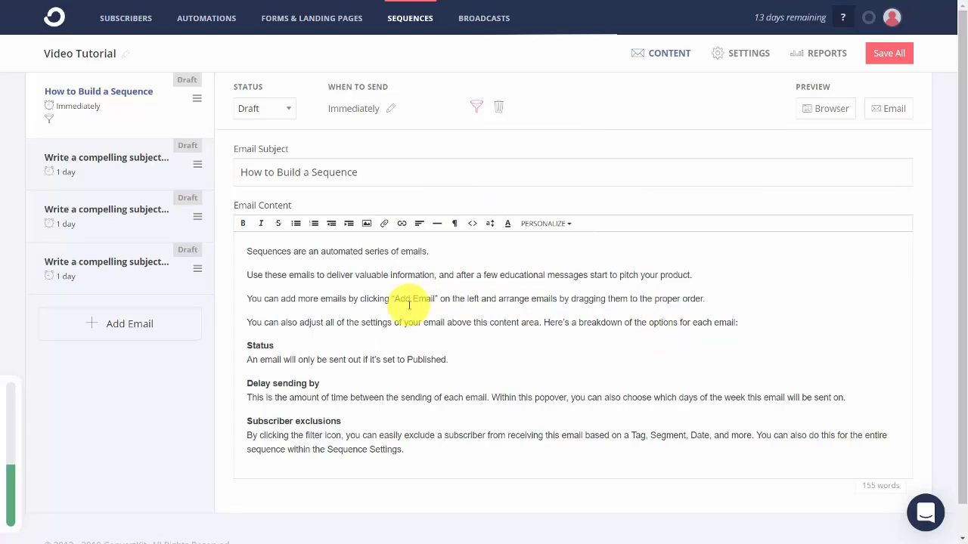
Insert a Subscriber's tags if/else block below 'proper order.' and preview the email in a browser.
click(246, 299)
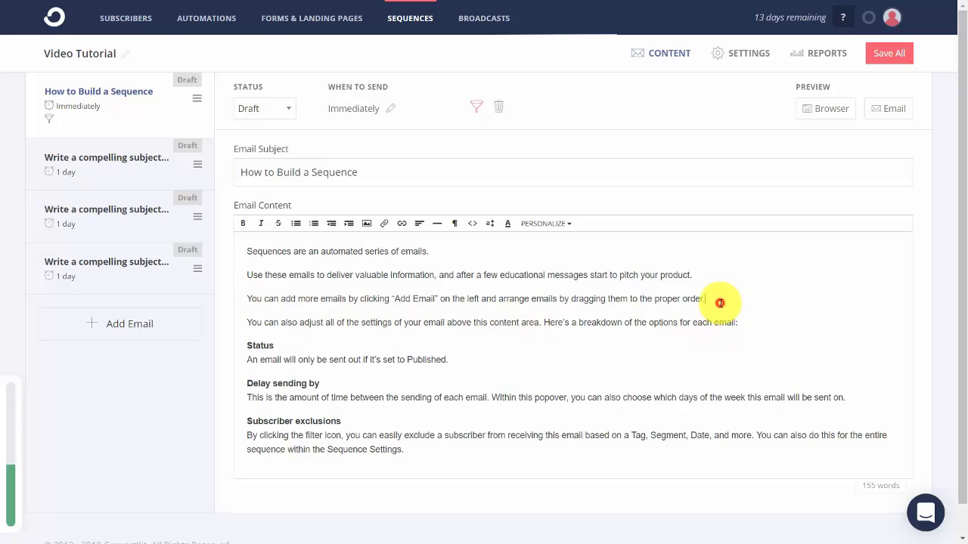
key(Return)
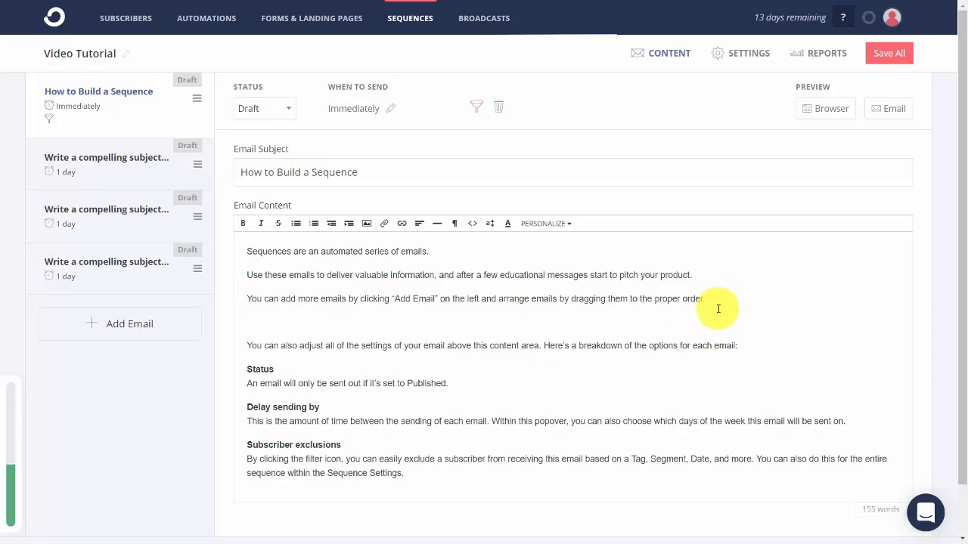
click(567, 225)
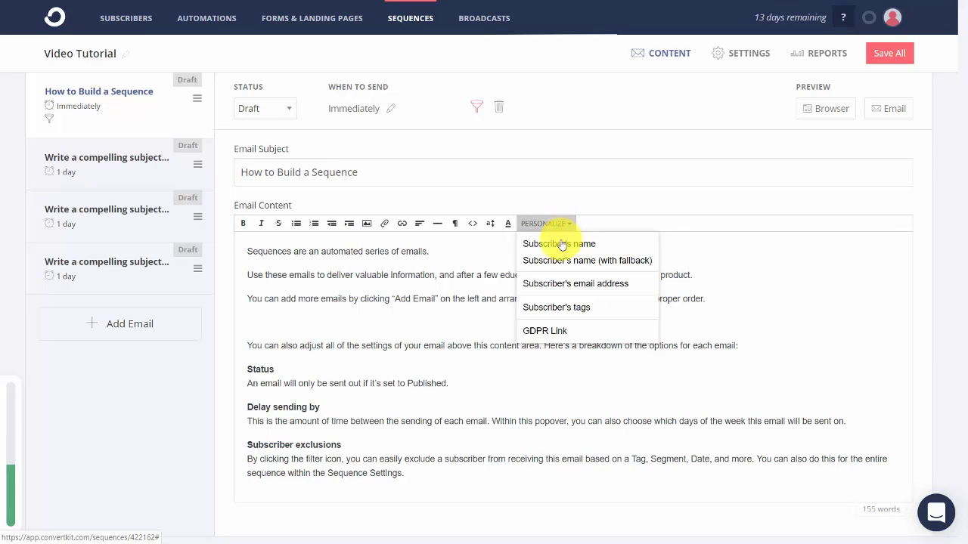
click(555, 308)
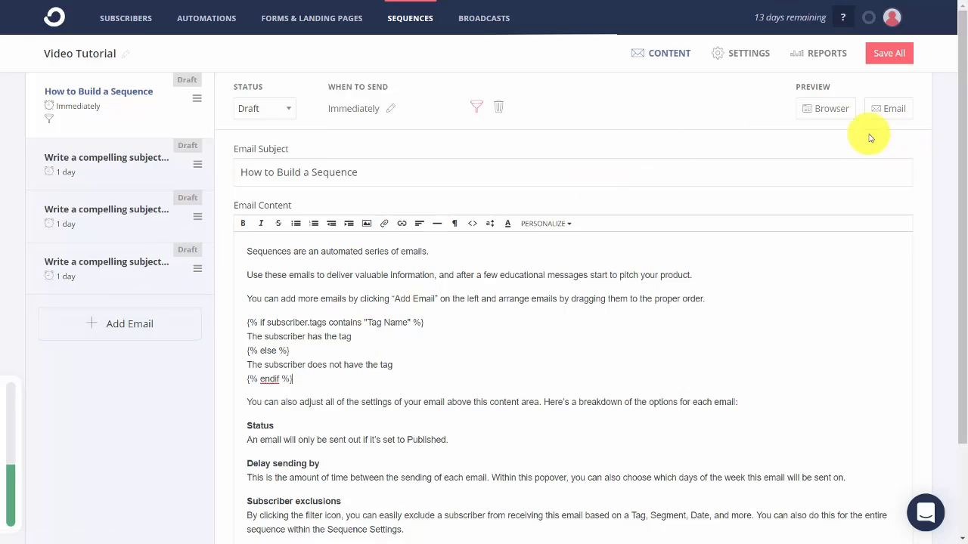
click(815, 127)
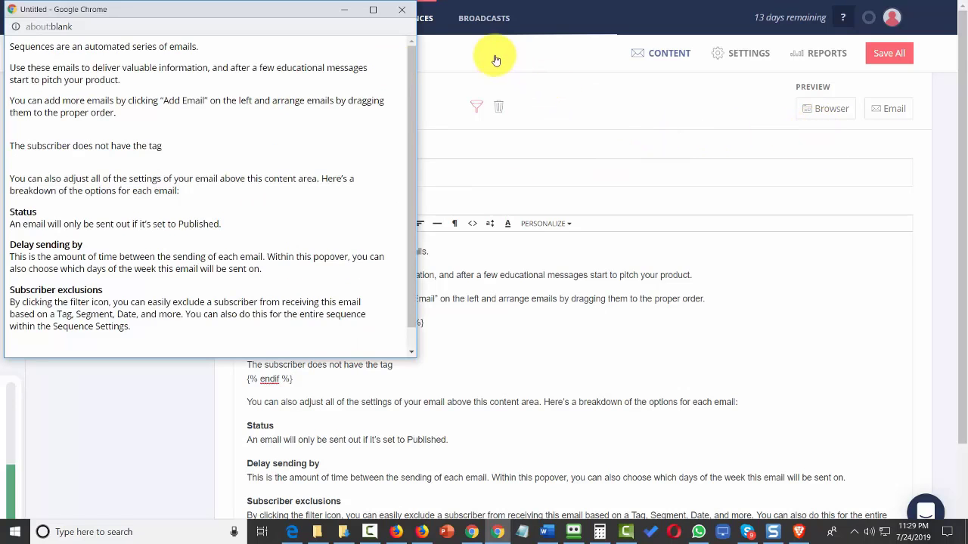
click(406, 13)
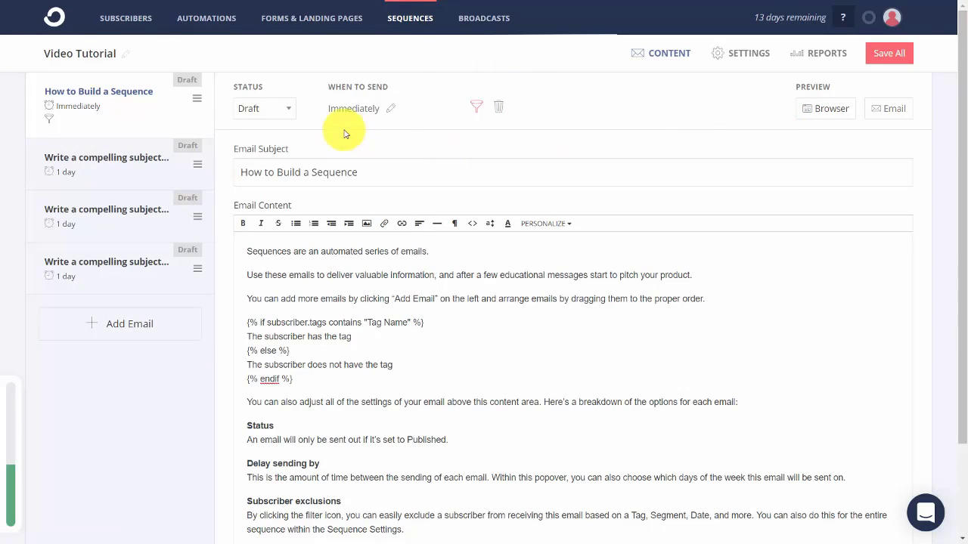
Publish the How to Build a Sequence email and save all sequence emails.
click(288, 111)
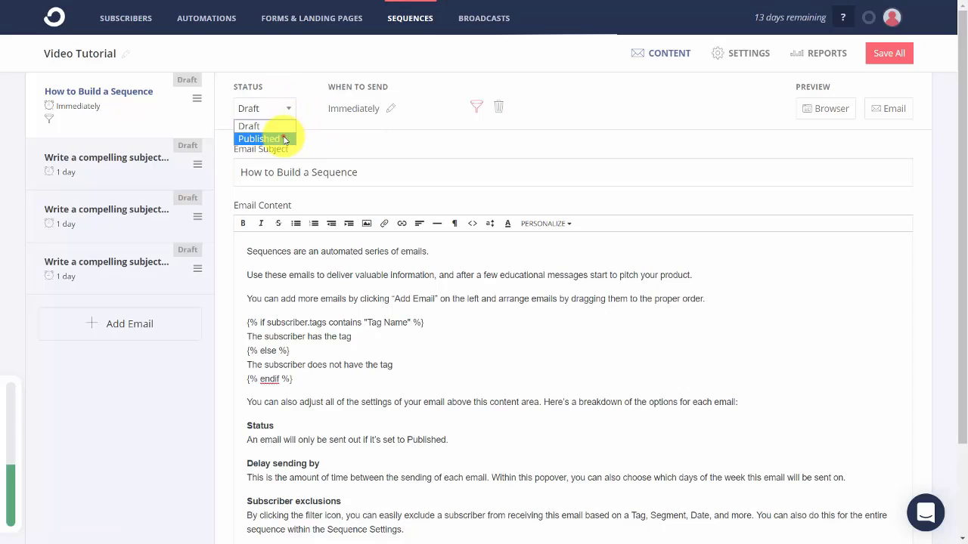
click(285, 139)
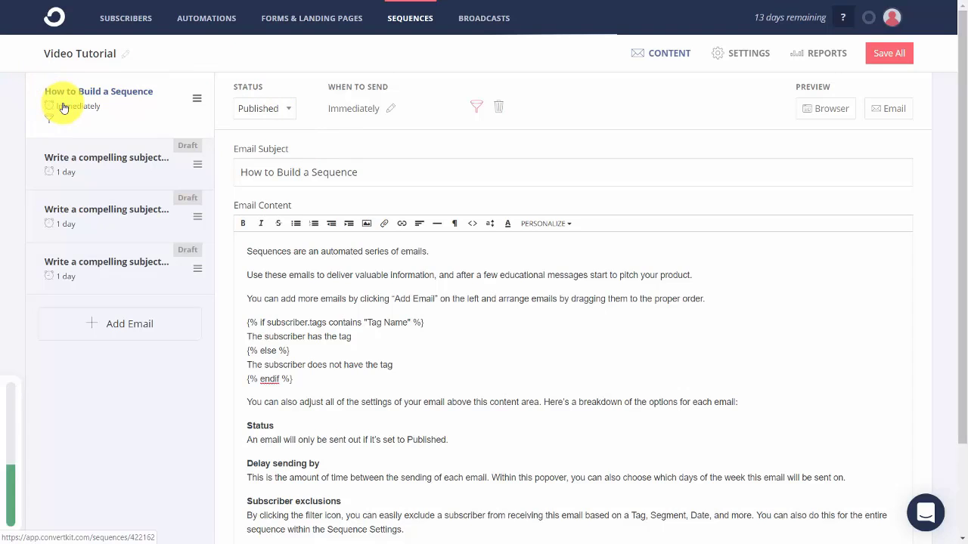
click(125, 165)
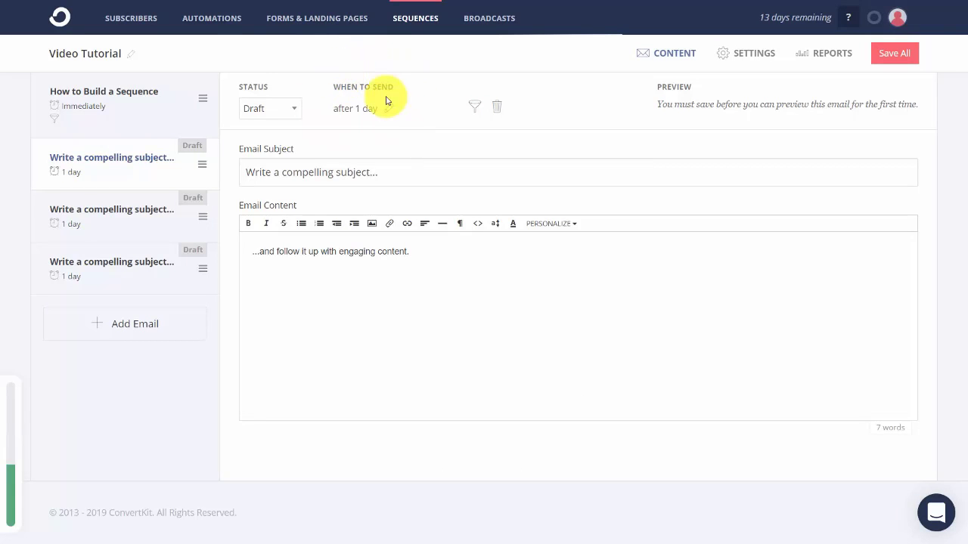
click(888, 59)
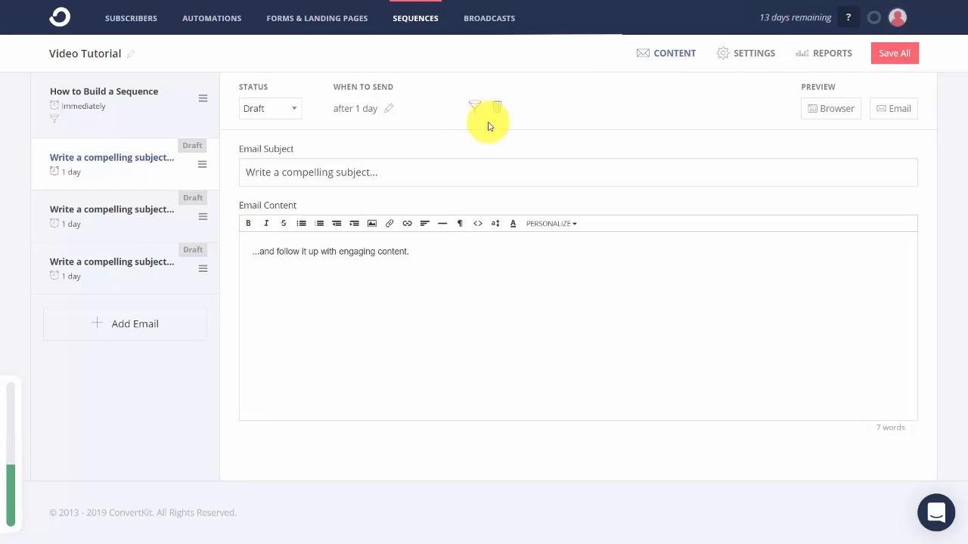
Publish the second email of the Video Tutorial sequence and save all changes again.
click(287, 108)
click(279, 139)
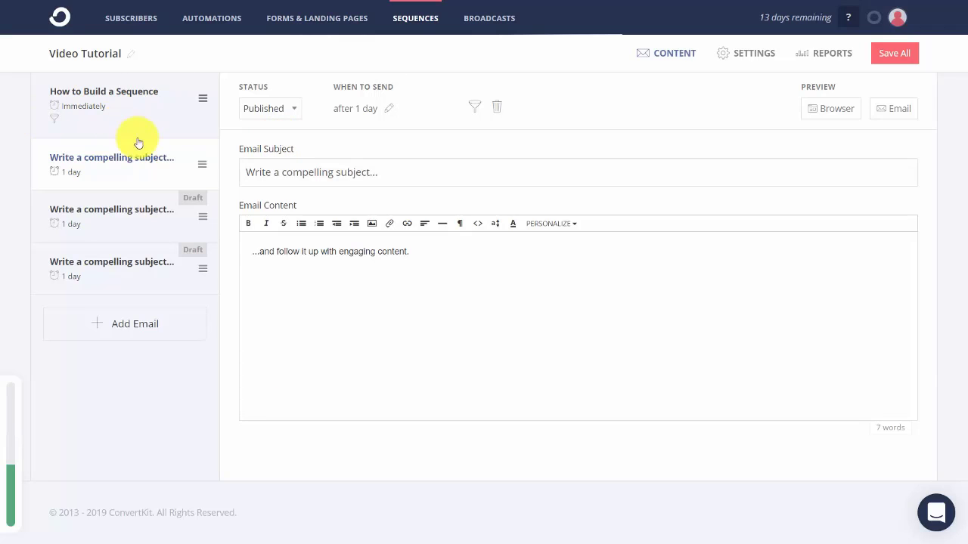
click(144, 212)
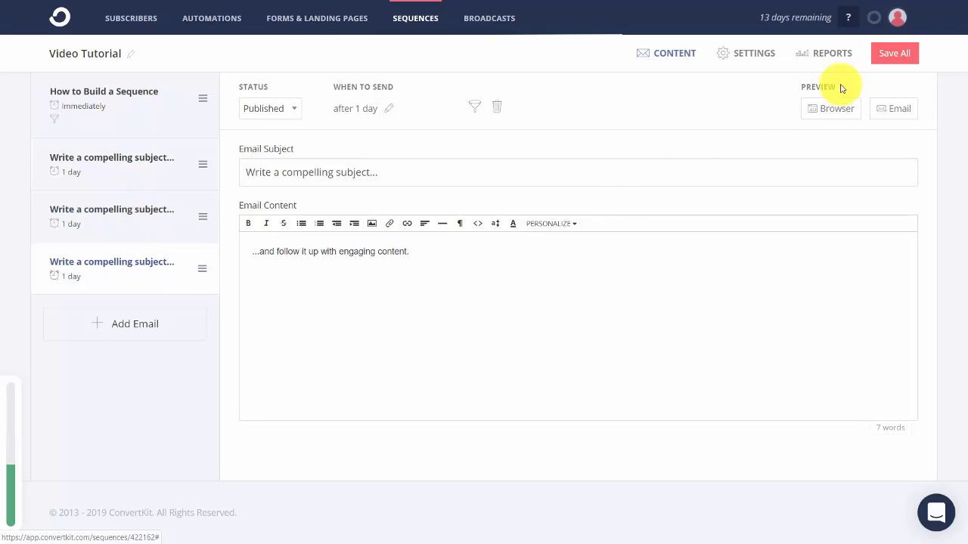
click(894, 54)
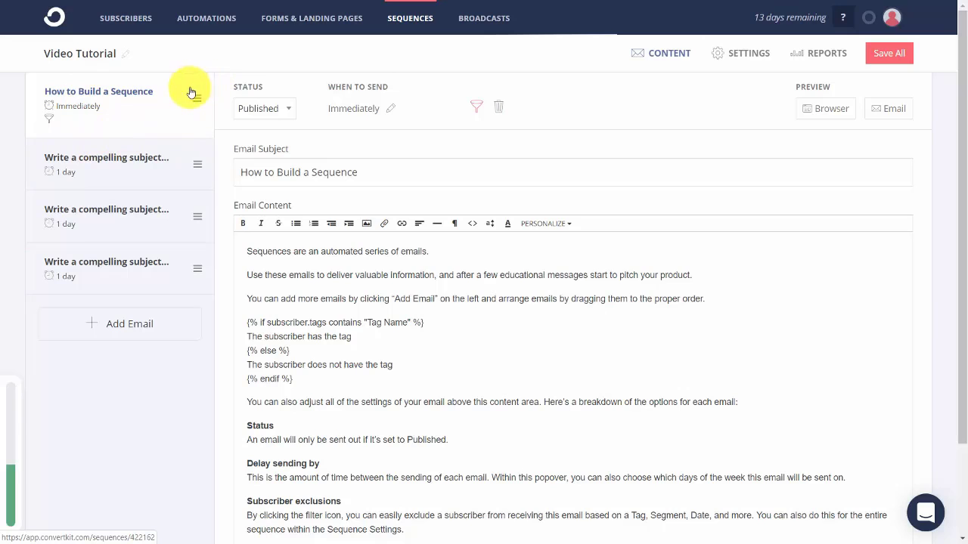
In the sequence settings, switch Send emails as to the second sender address, leaving the template unchanged.
click(719, 57)
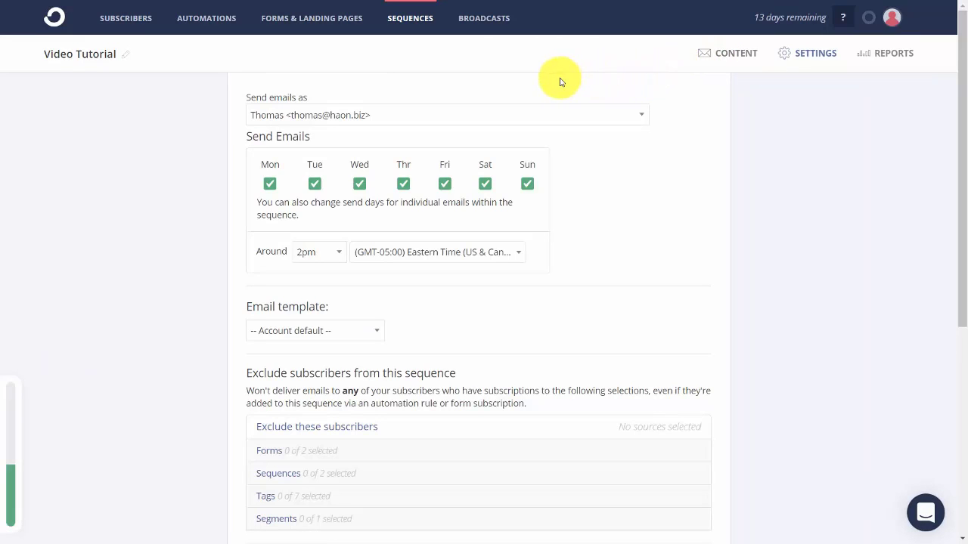
click(554, 119)
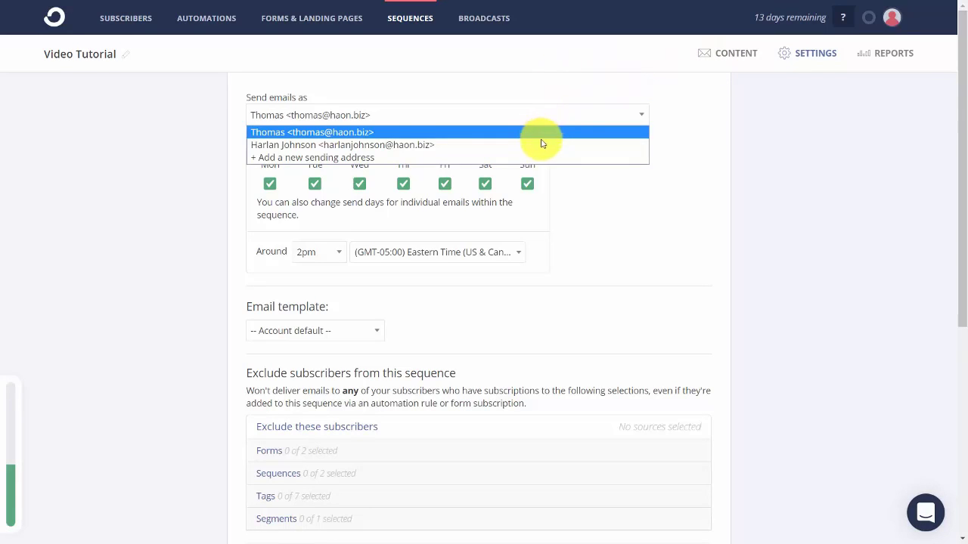
click(539, 144)
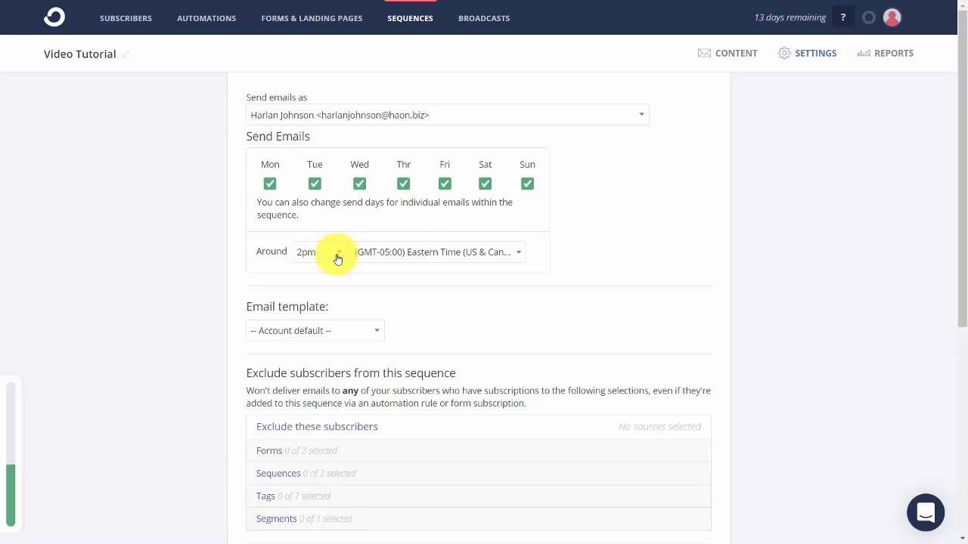
scroll(338, 258, down, 2)
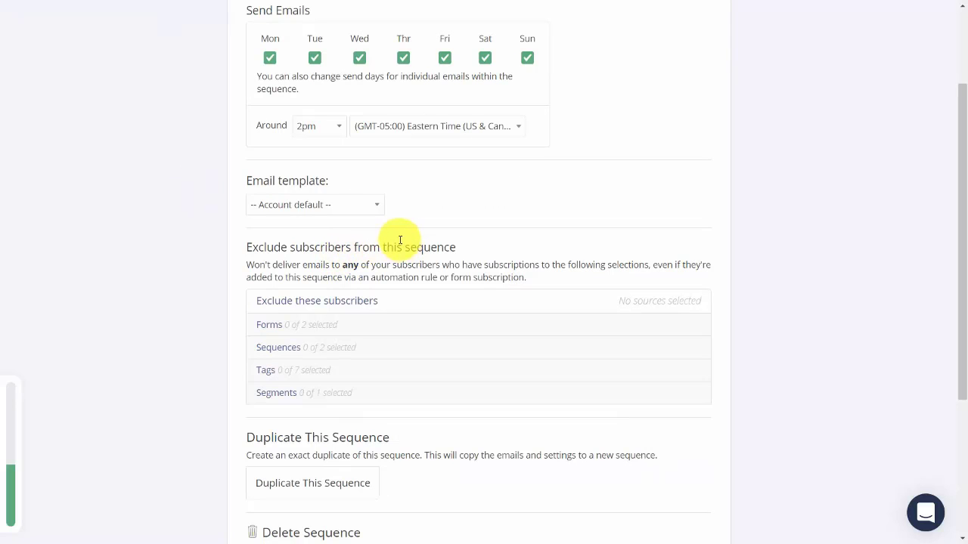
click(374, 217)
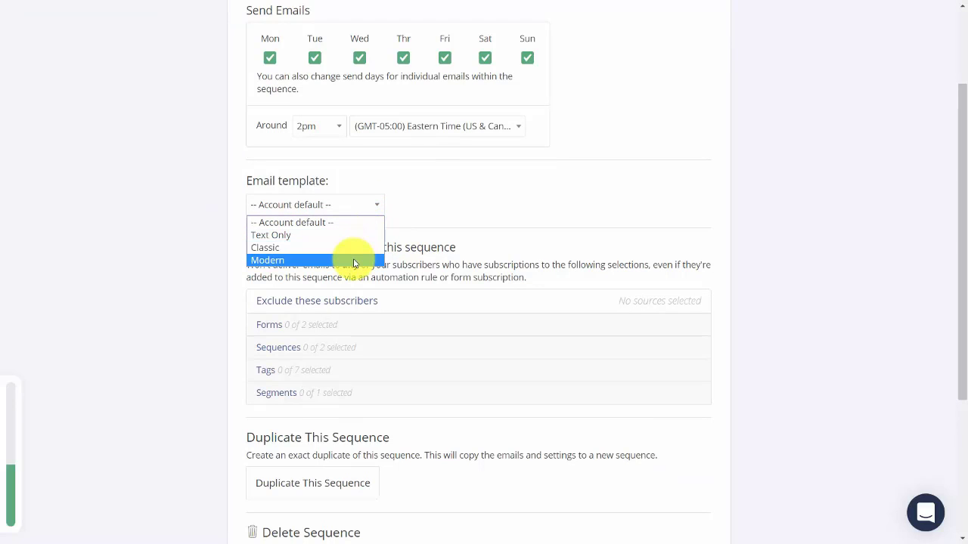
click(162, 216)
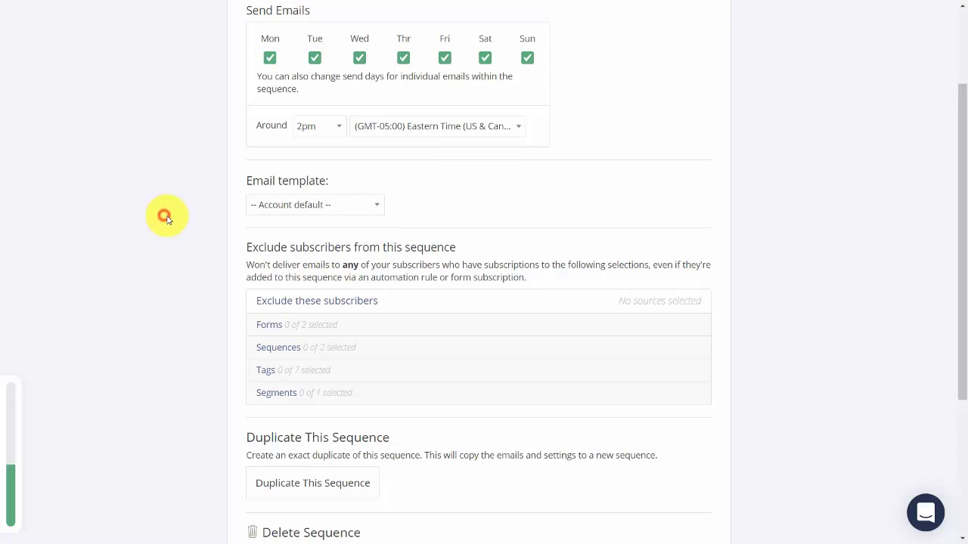
Exclude Internet Marketing and Video Tutorials Recorded tags, Marketing Sequence and Pine form subscribers, then update the sequence.
scroll(212, 223, down, 2)
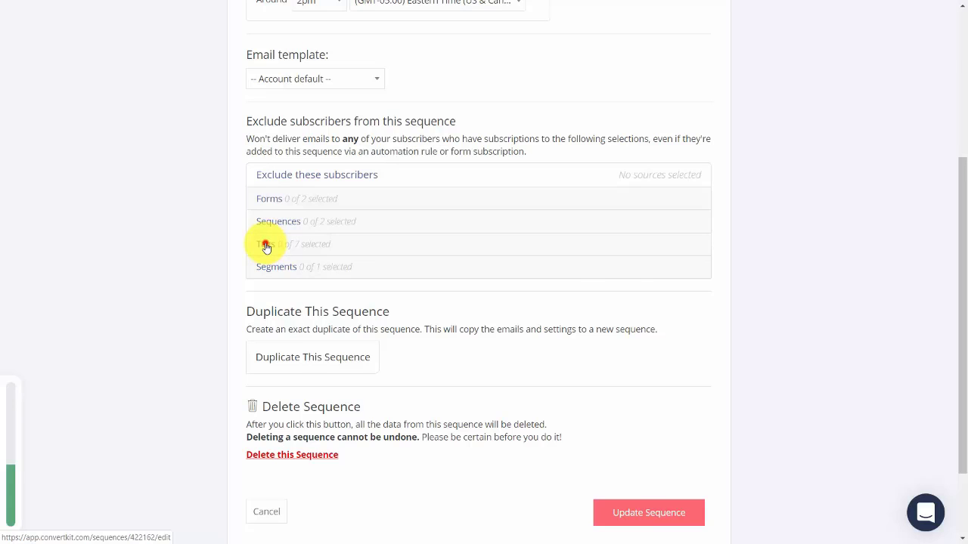
click(266, 246)
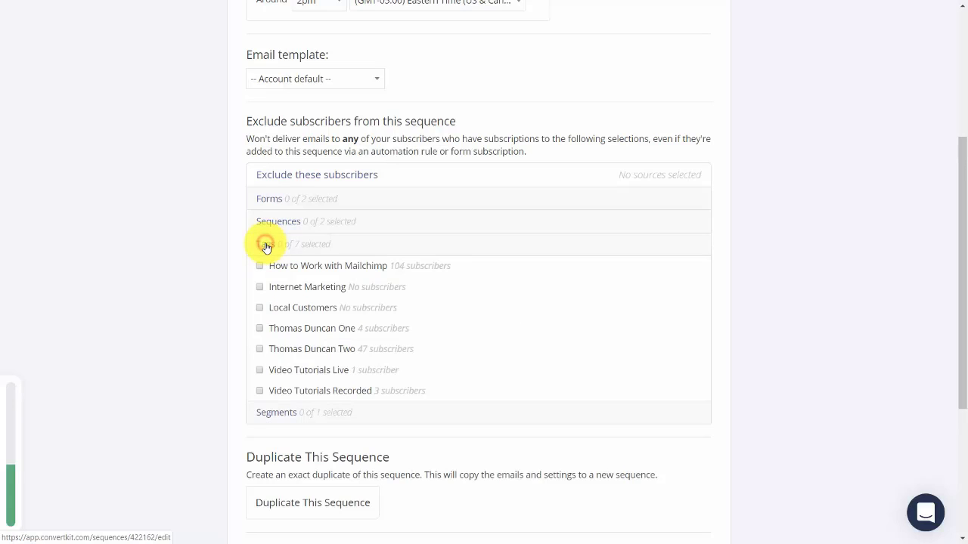
click(259, 286)
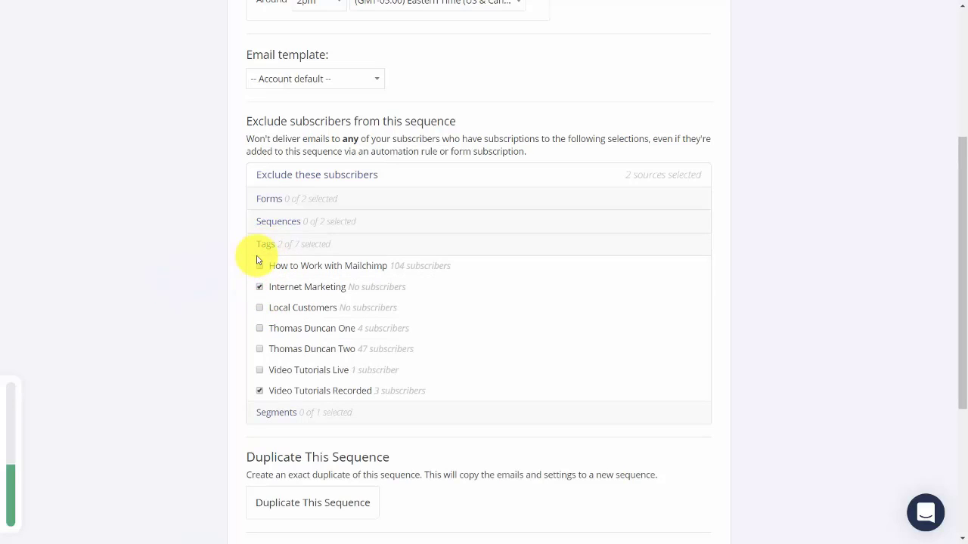
click(287, 223)
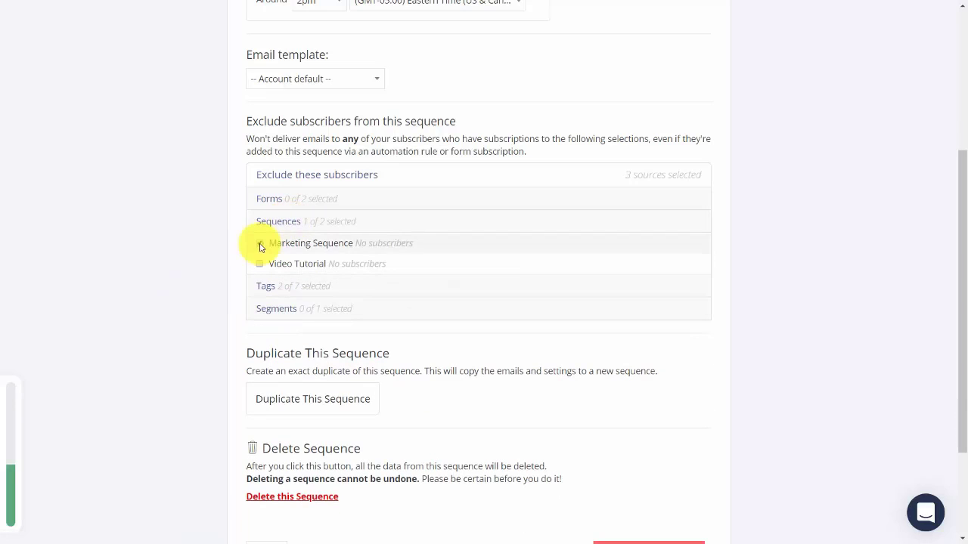
click(259, 243)
click(273, 199)
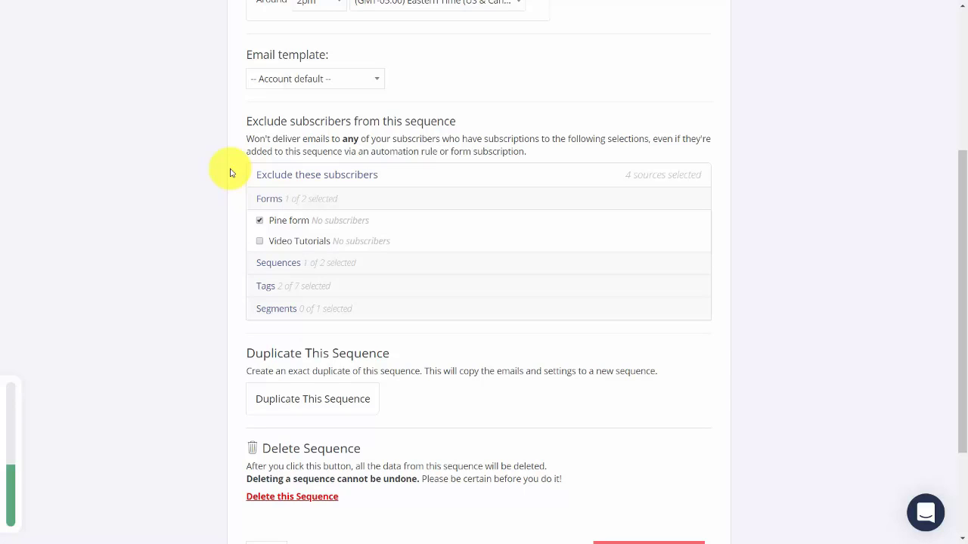
scroll(86, 173, down, 1)
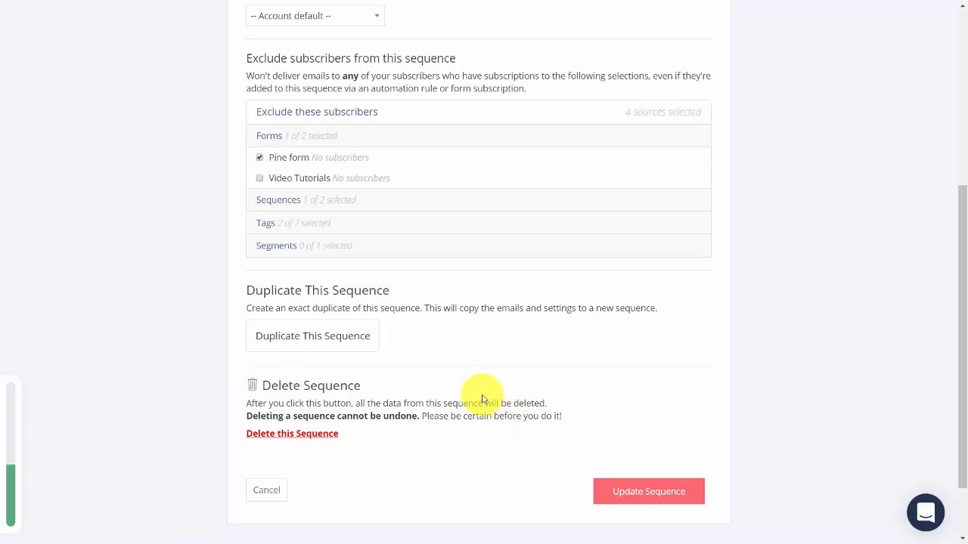
click(624, 495)
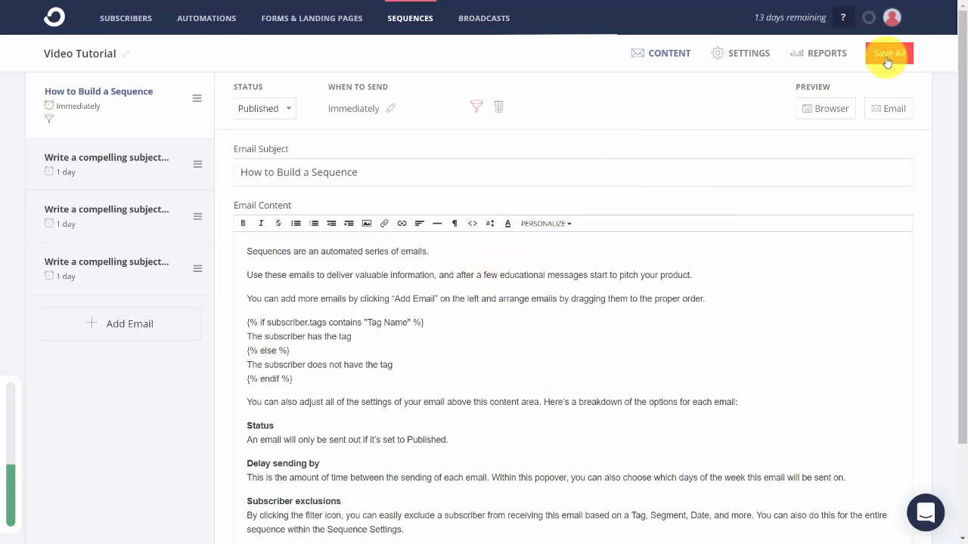
Save all sequence emails, send a test preview of the first email, and go to Automations.
click(887, 60)
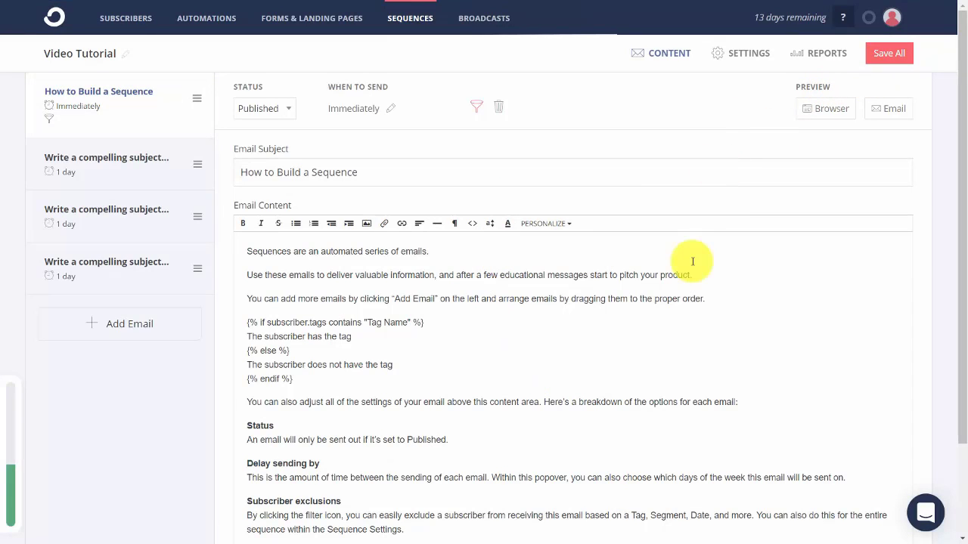
click(875, 116)
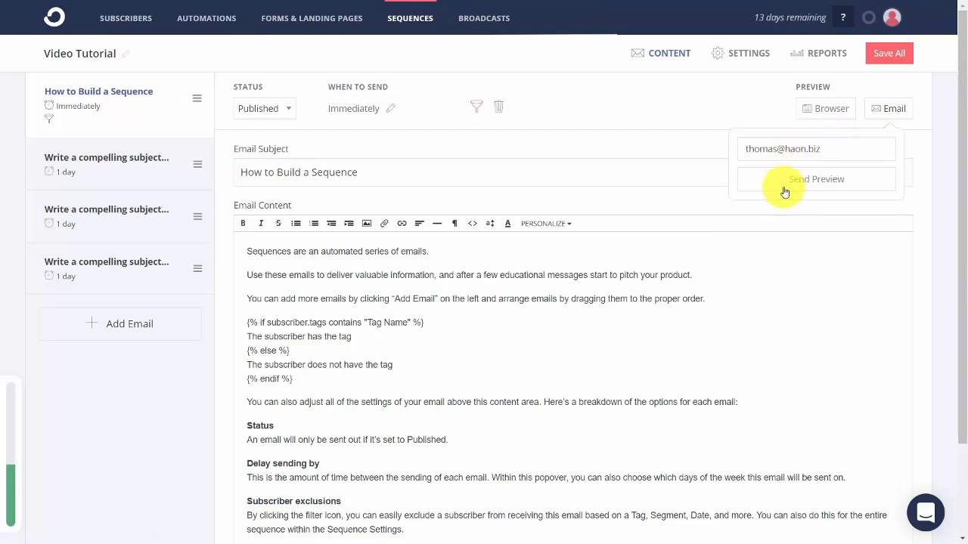
click(798, 183)
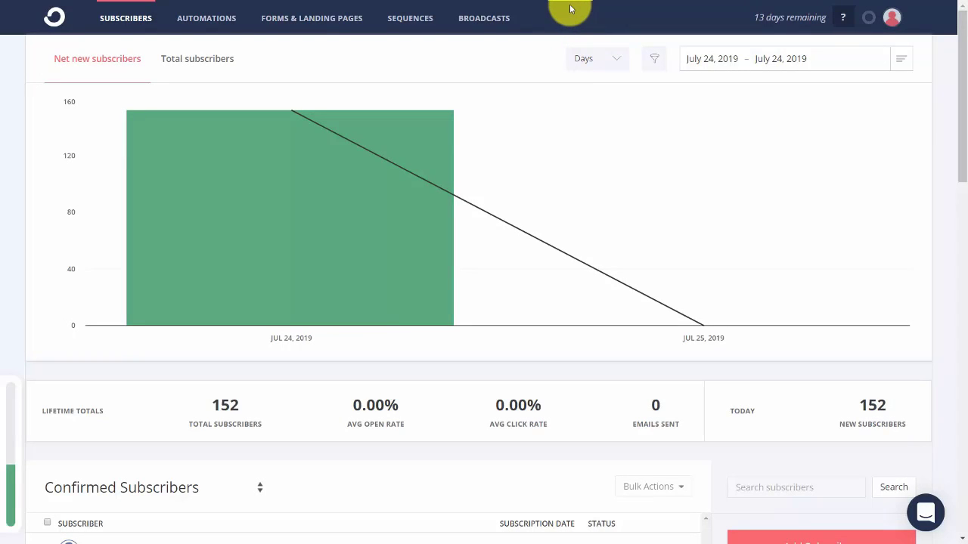
click(216, 22)
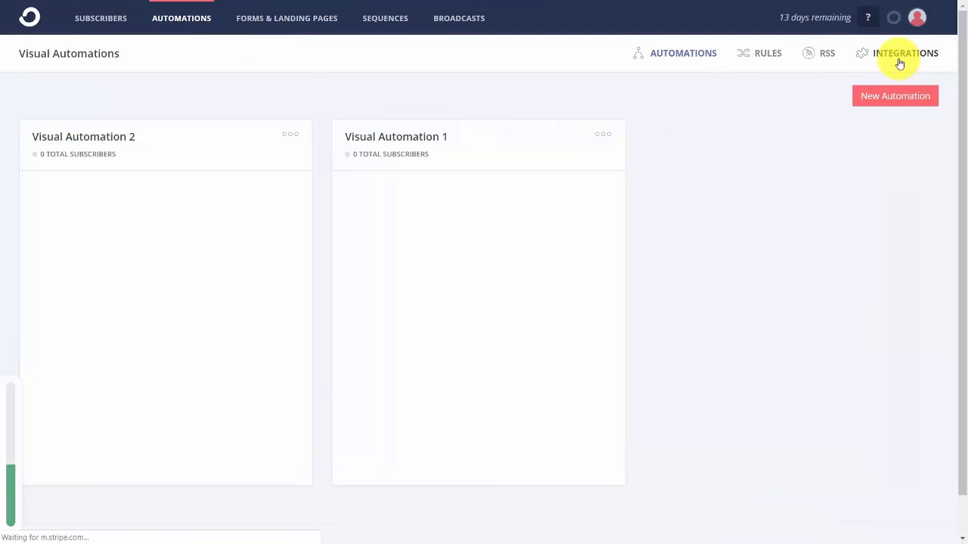
Open Integrations and filter the public integrations directory to E-Commerce.
click(890, 56)
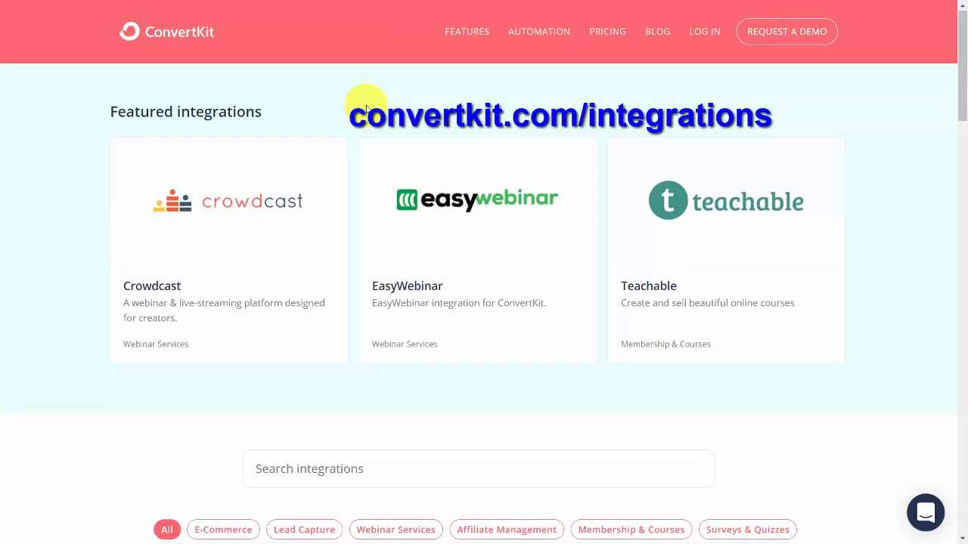
scroll(365, 109, down, 5)
scroll(365, 110, up, 1)
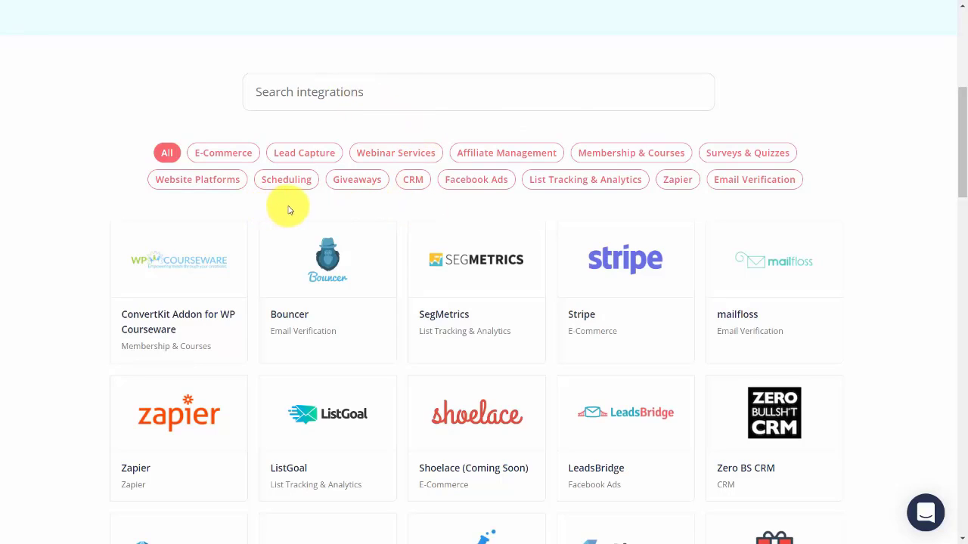
click(225, 161)
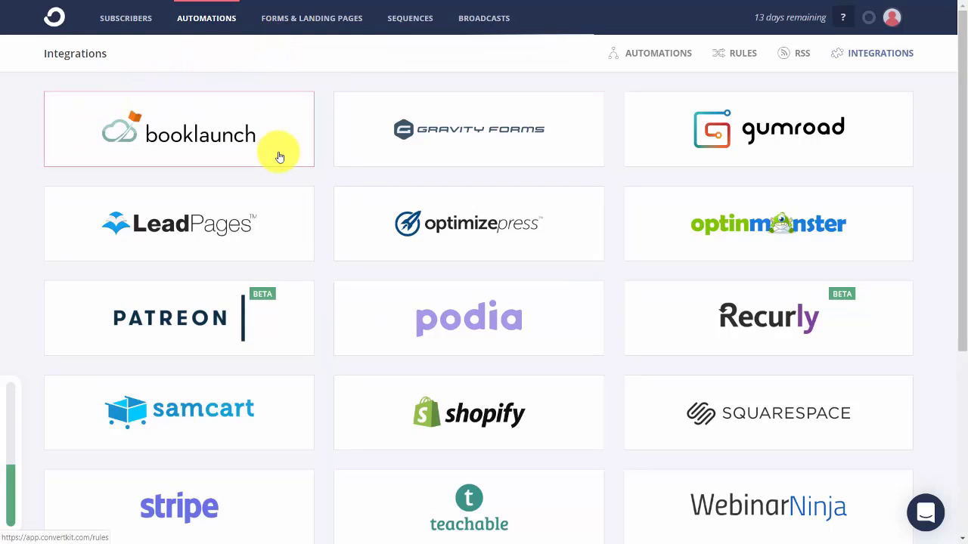
Connect the Teachable integration with the site domain and advance to the Callback Endpoint step.
scroll(279, 157, down, 3)
scroll(280, 158, up, 3)
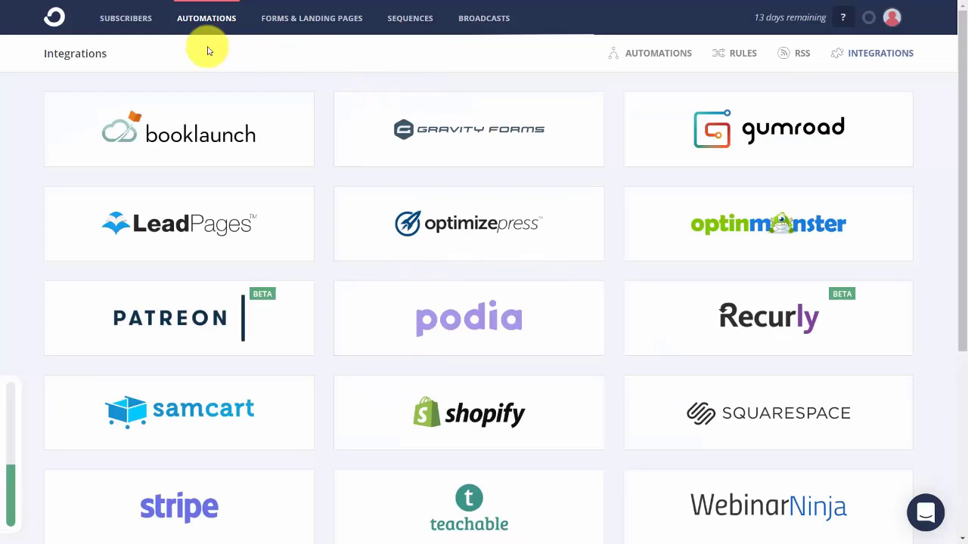
scroll(371, 144, down, 2)
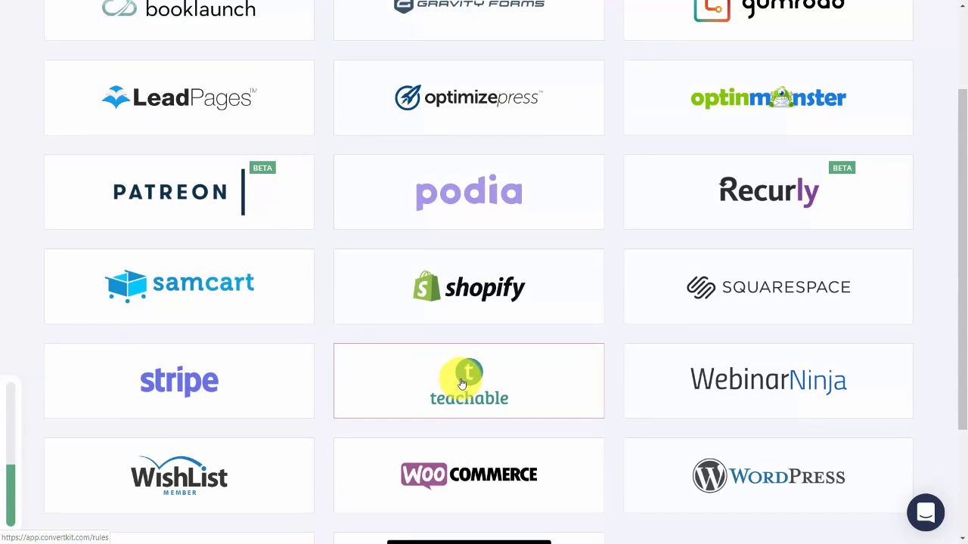
click(462, 383)
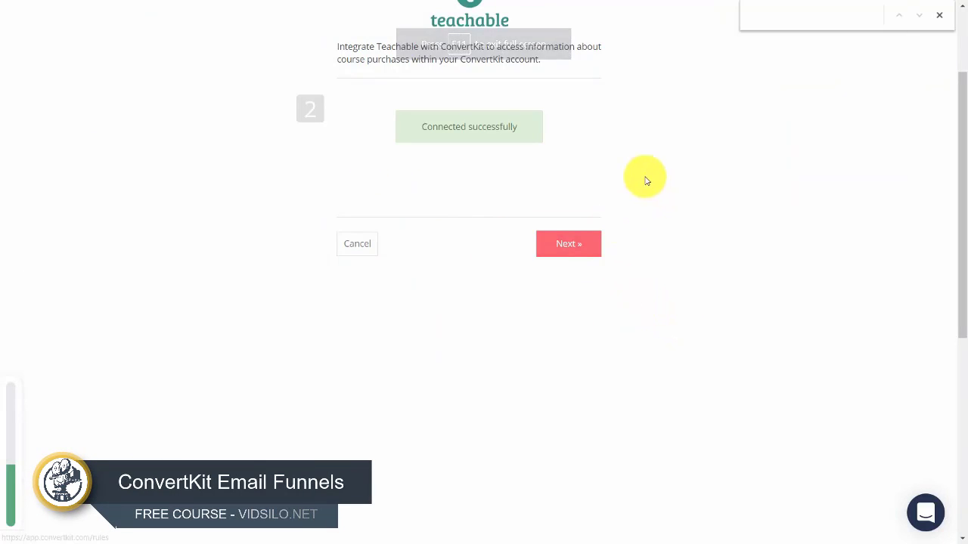
click(569, 249)
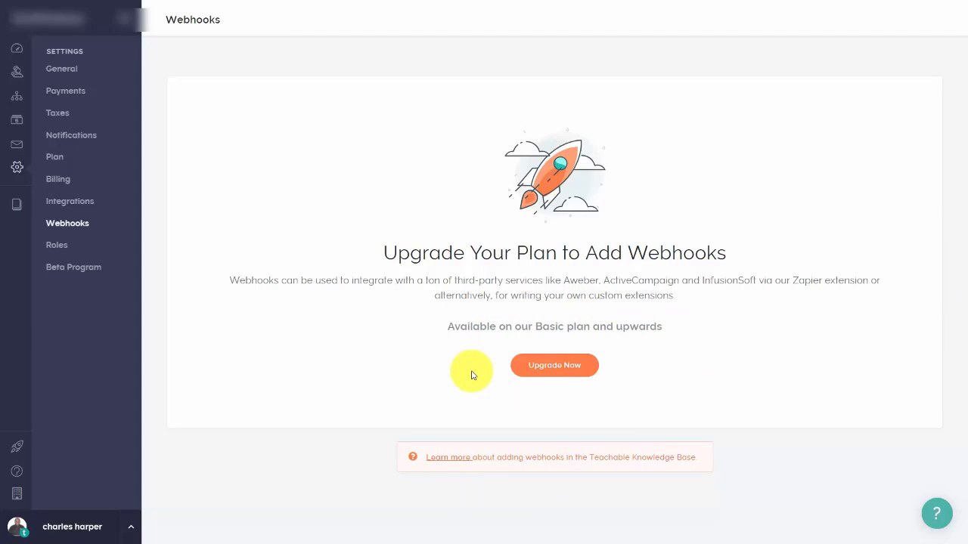
View the Teachable upgrade plans that unlock webhooks.
click(521, 367)
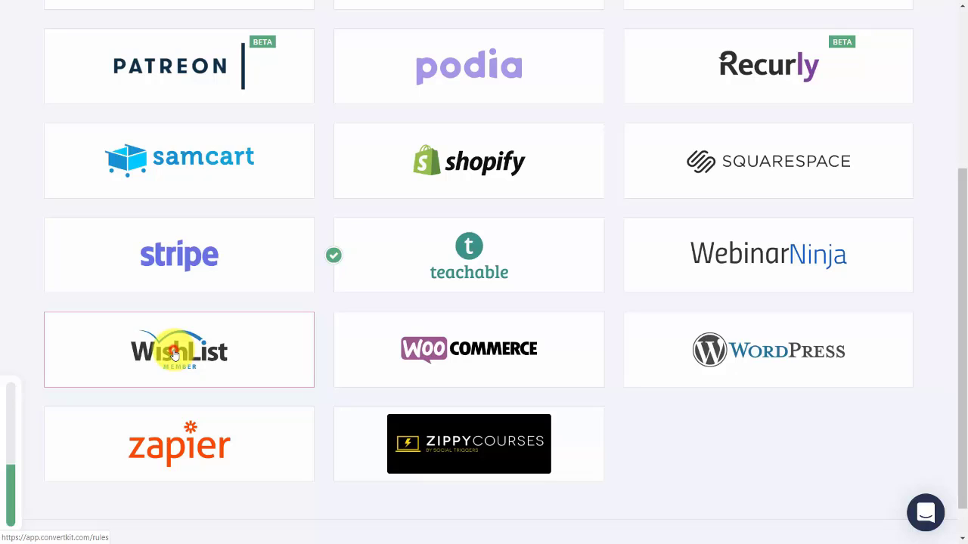
Open the WishList Member integration card in ConvertKit's Integrations.
click(173, 355)
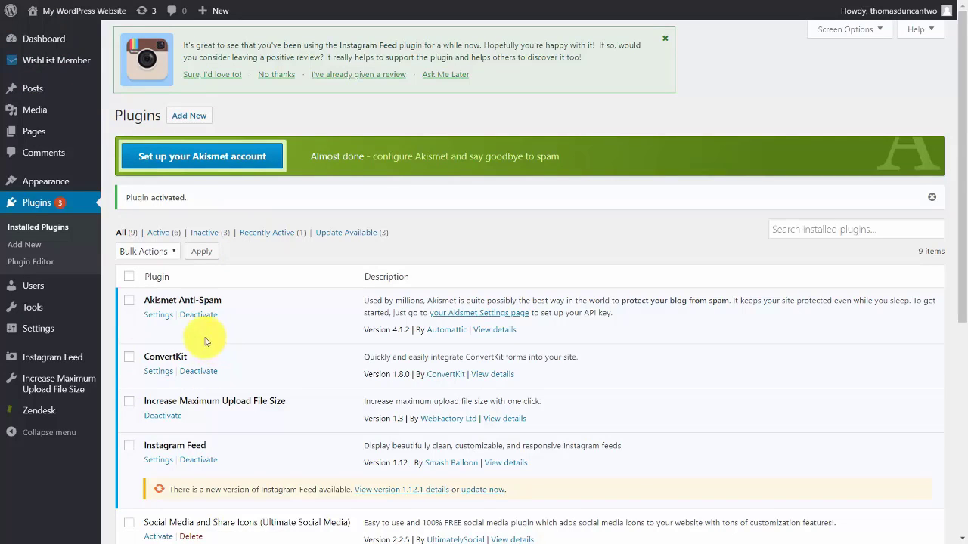
Search the WordPress Add Plugins page for 'convertkit'.
click(197, 125)
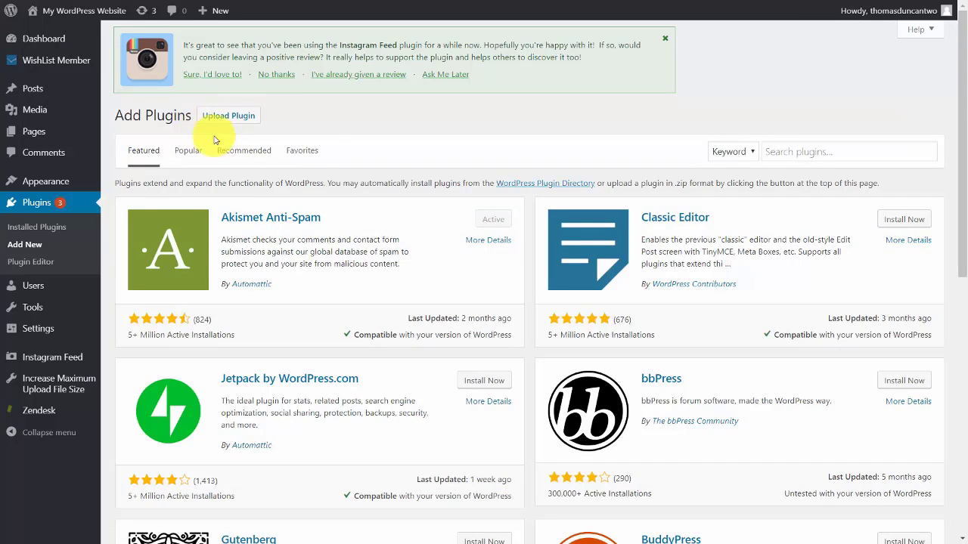
click(783, 151)
text(convertkit)
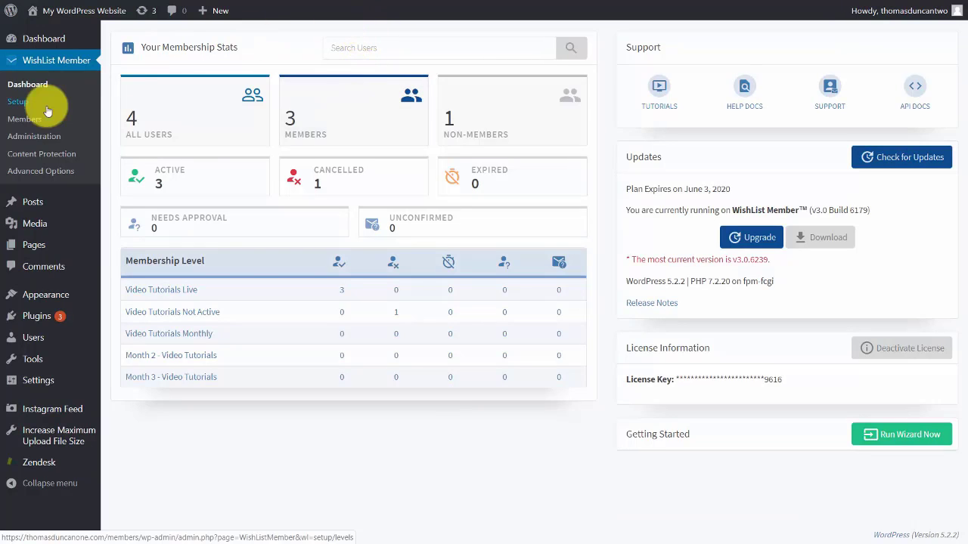
Enable ConvertKit under WishList Member's Email Providers integrations and open its configuration.
click(10, 105)
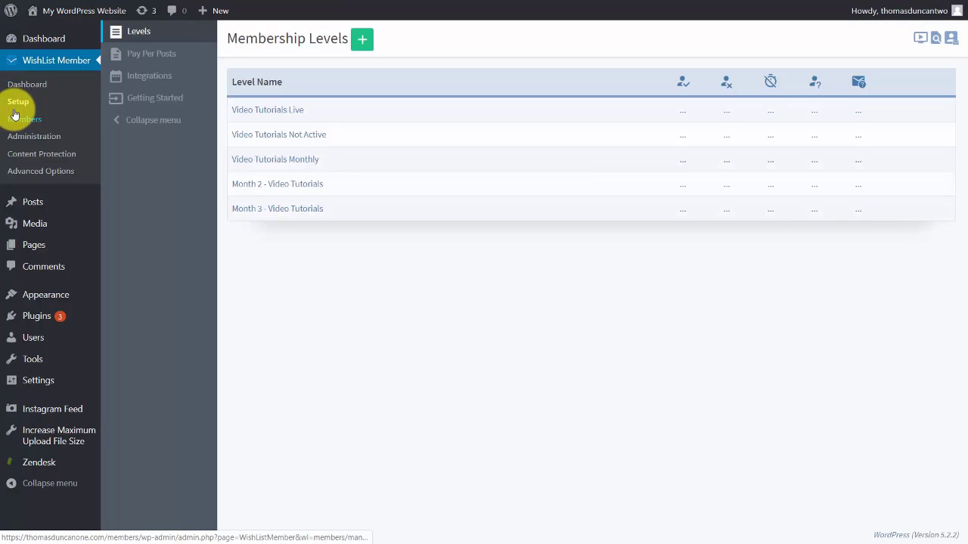
click(150, 76)
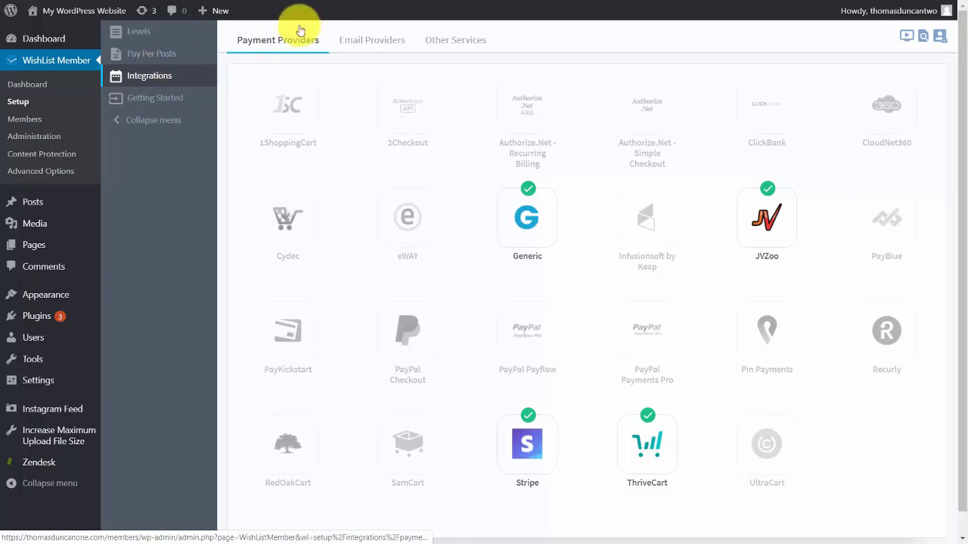
click(368, 43)
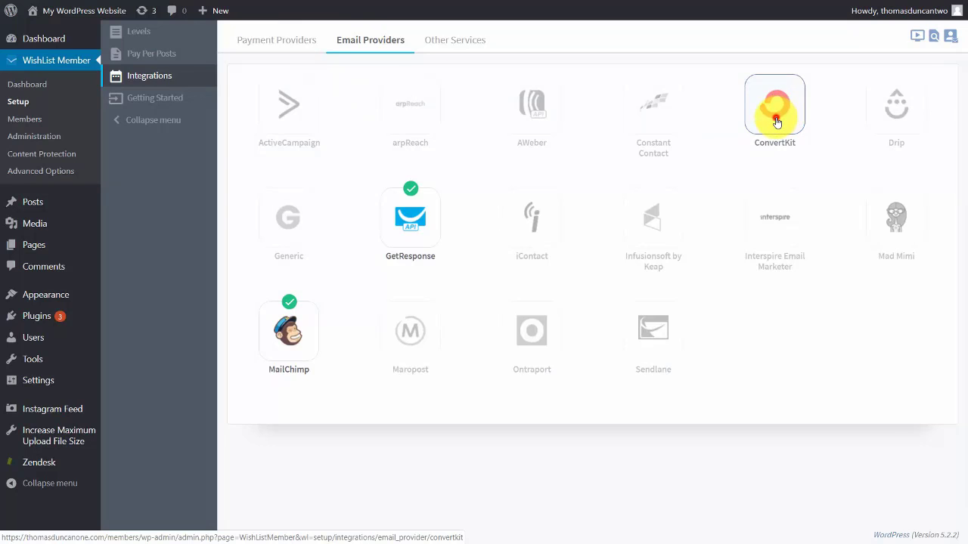
click(777, 122)
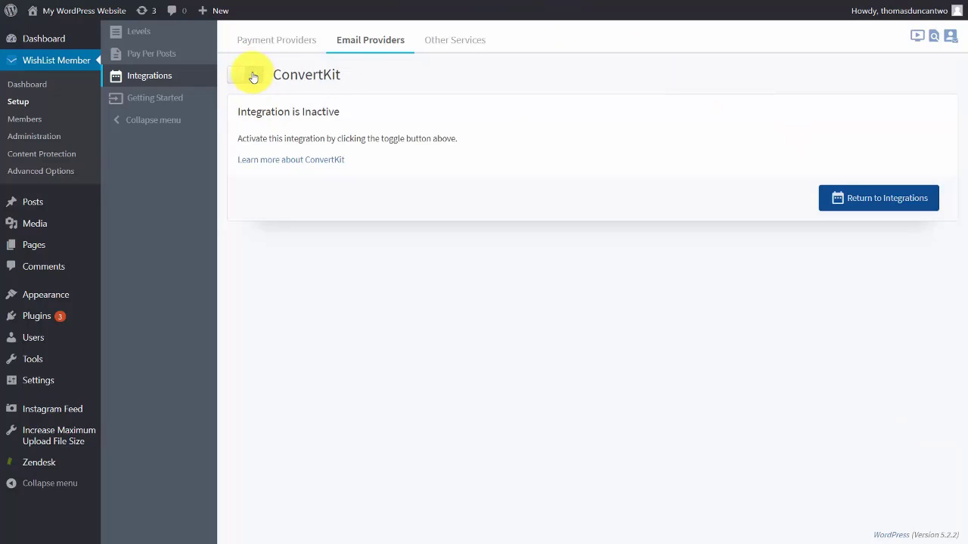
click(252, 78)
click(273, 166)
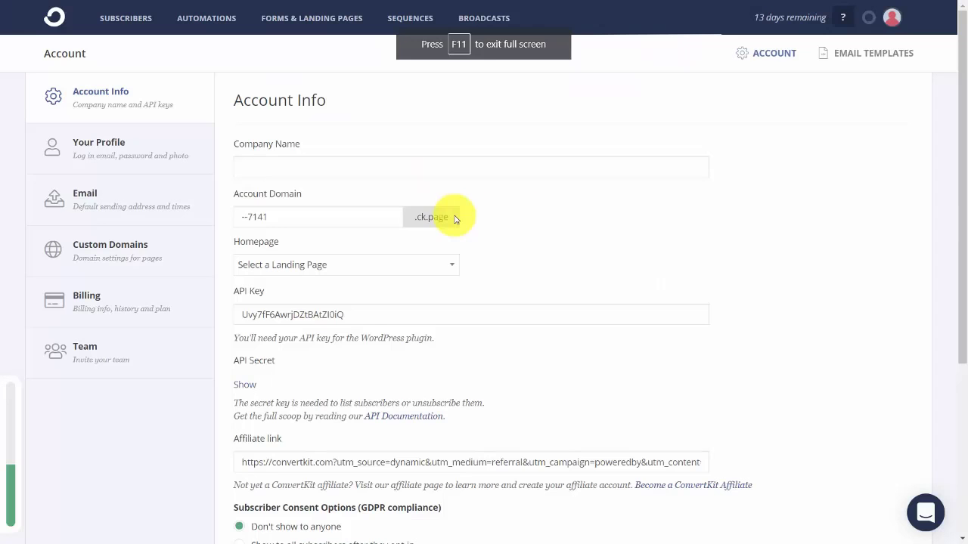
Show the API Secret on ConvertKit's Account Info page and copy it.
click(249, 387)
double_click(287, 384)
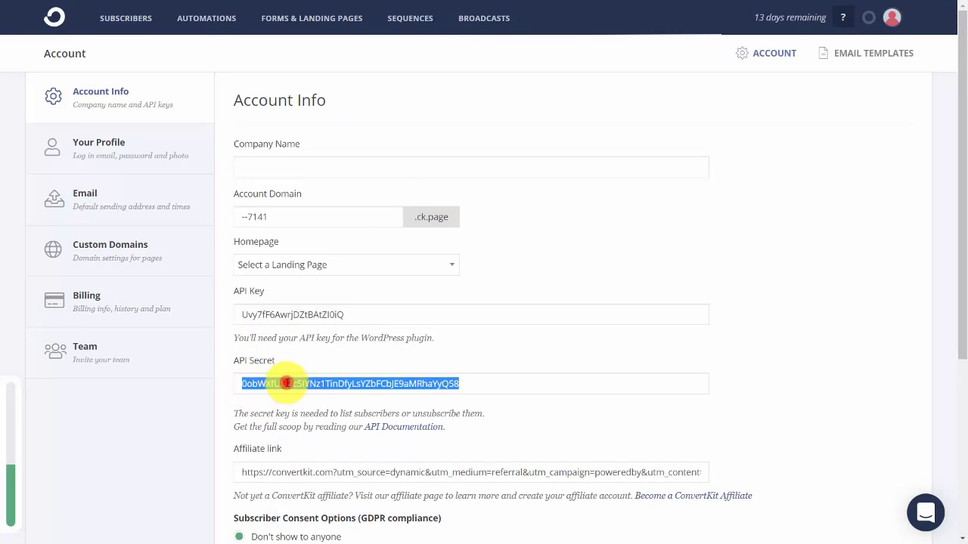
right_click(287, 383)
click(313, 392)
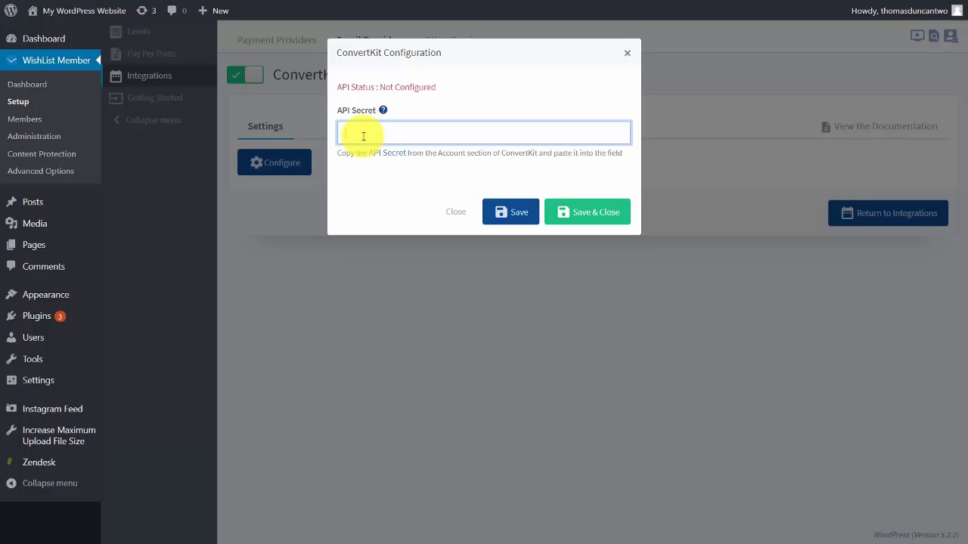
Paste the API secret into WishList Member's ConvertKit configuration and map Video Tutorials Live to the Video Tutorials form.
key(ctrl+v)
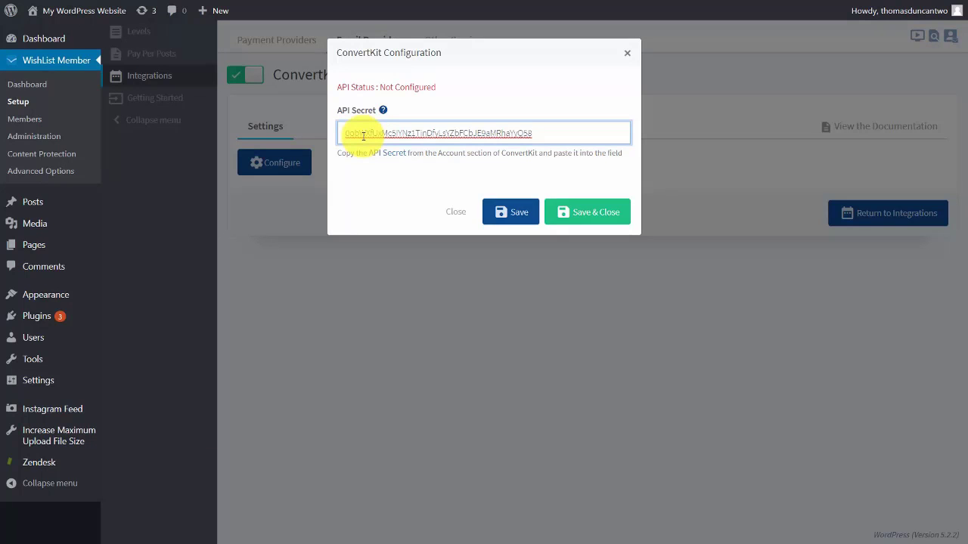
click(561, 214)
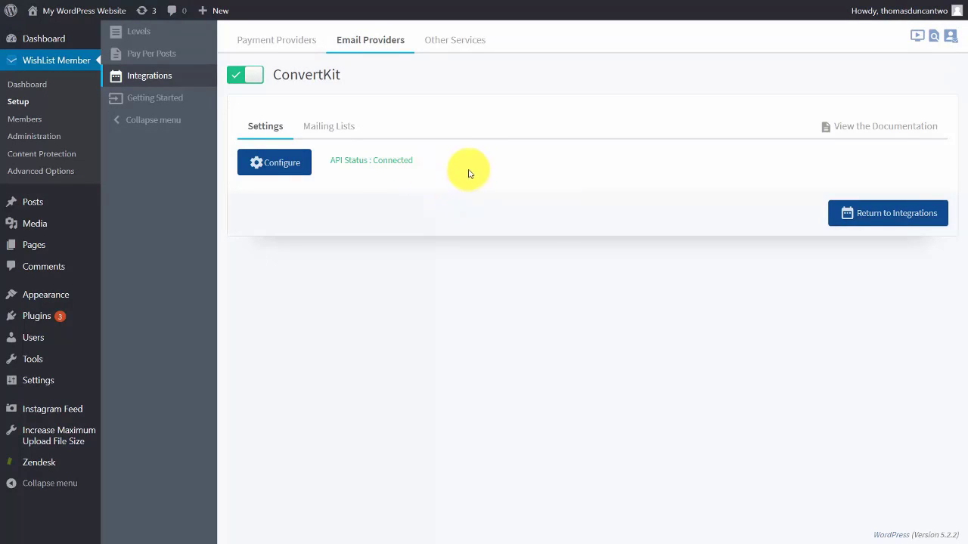
click(337, 129)
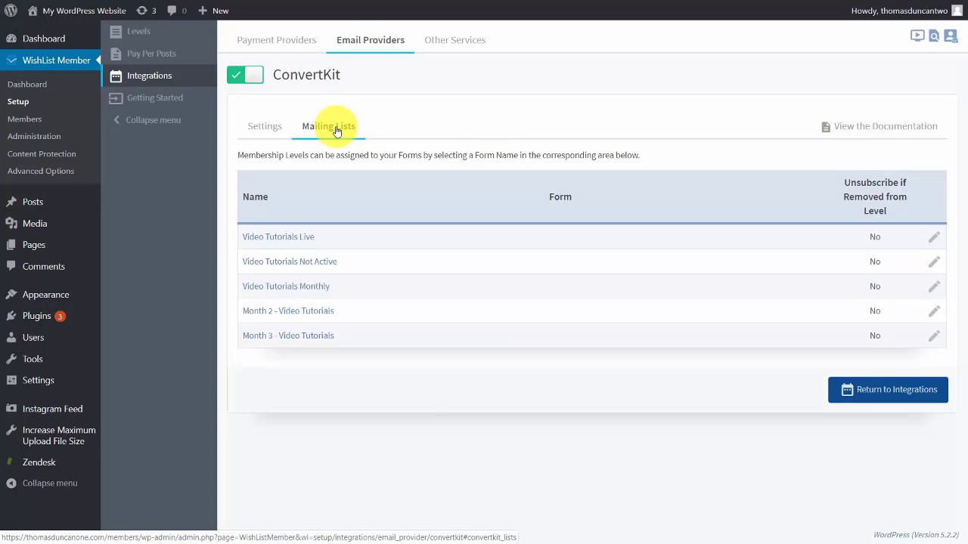
click(932, 240)
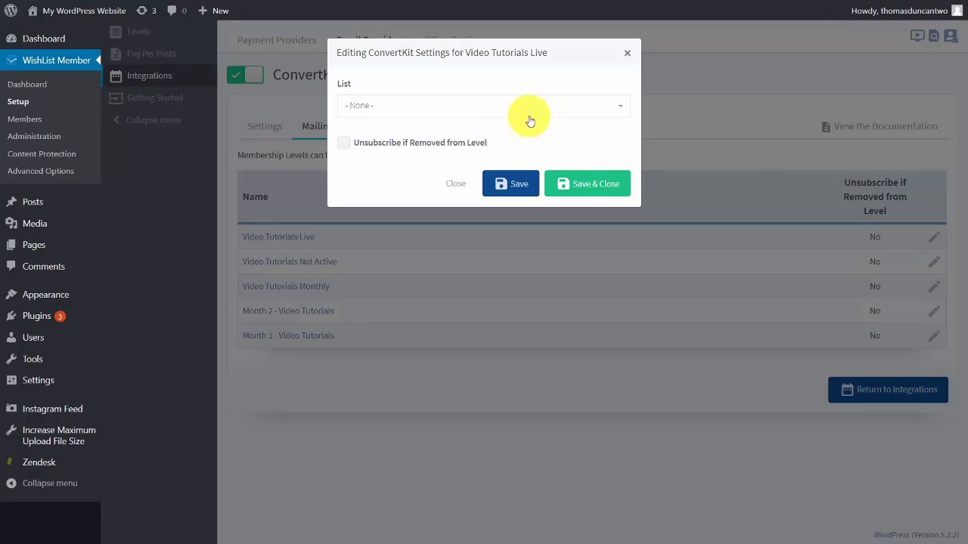
click(607, 105)
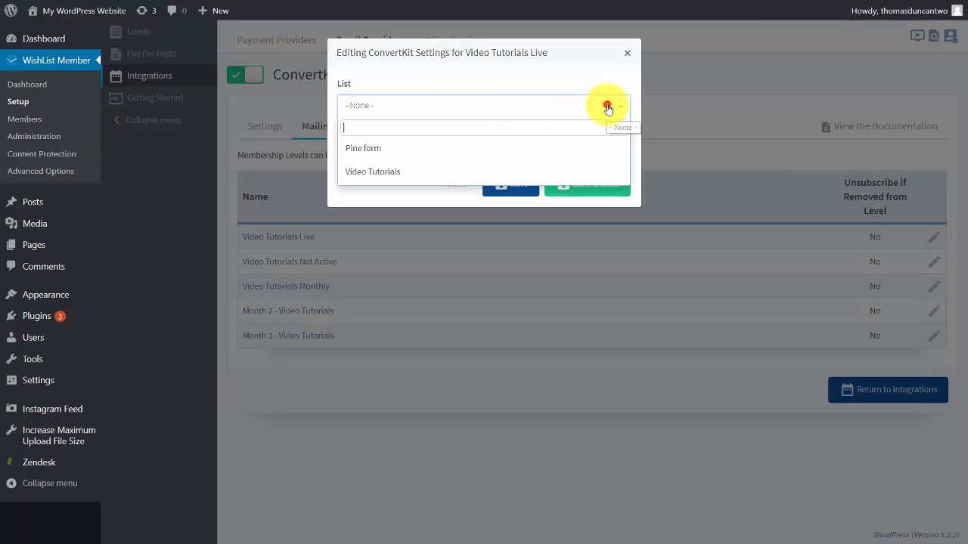
click(394, 171)
click(580, 183)
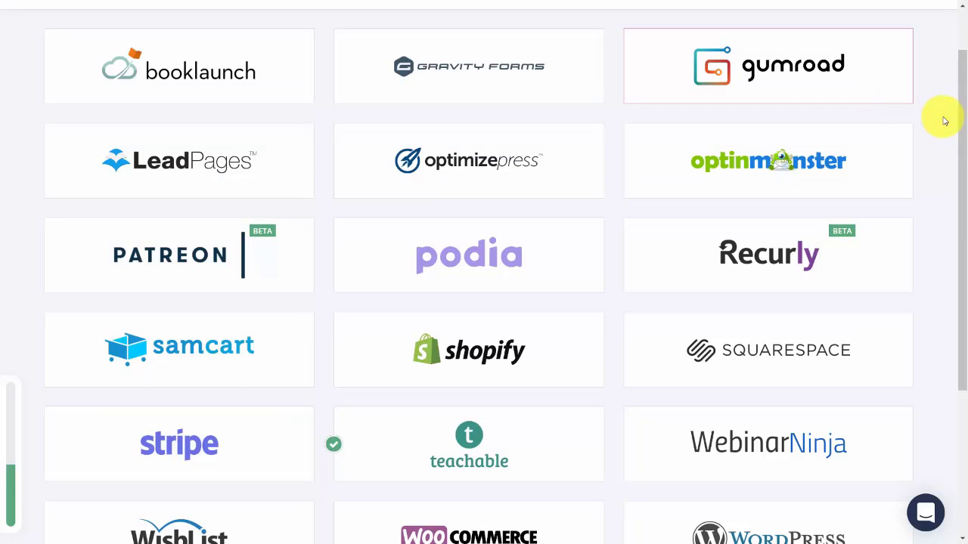
Copy the ConvertKit API key into OptimizePress's ConvertKit email marketing settings and save.
click(490, 165)
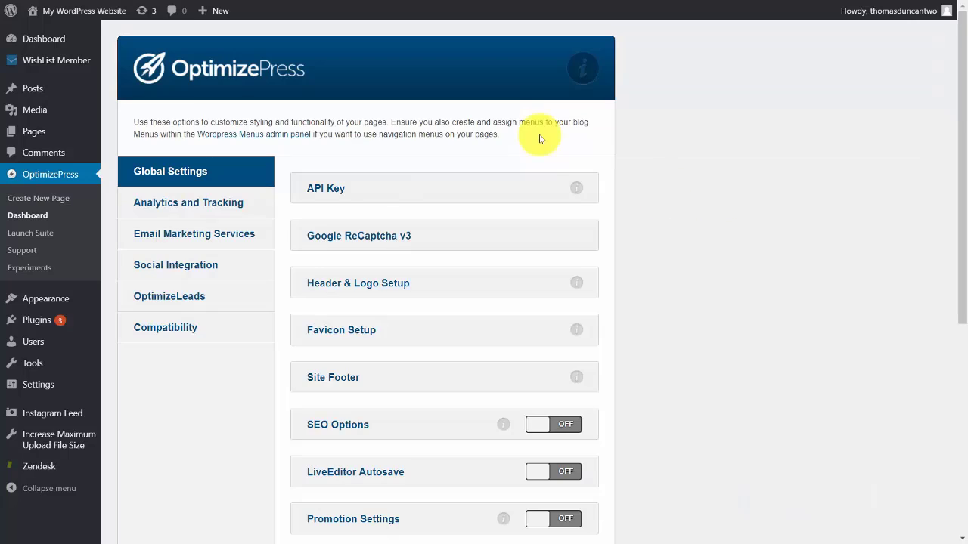
click(216, 235)
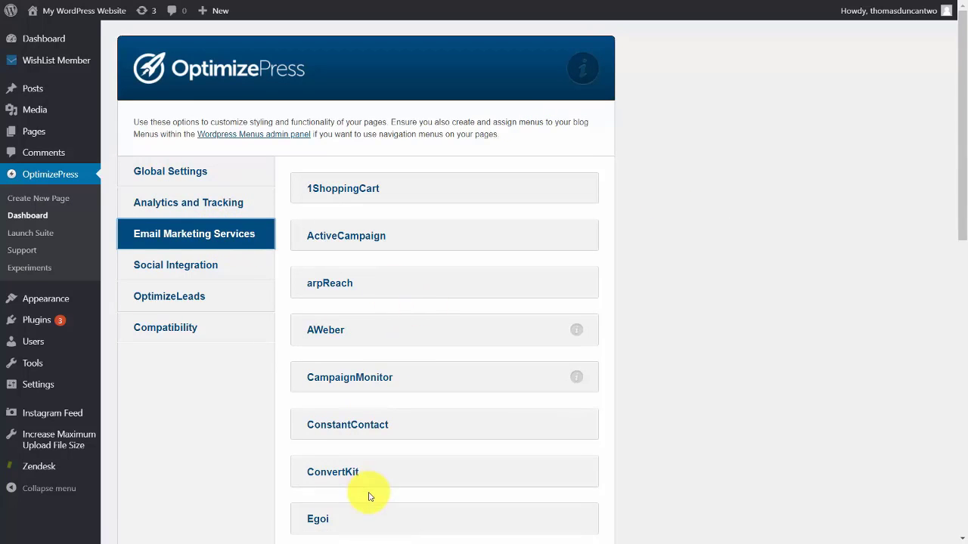
click(344, 478)
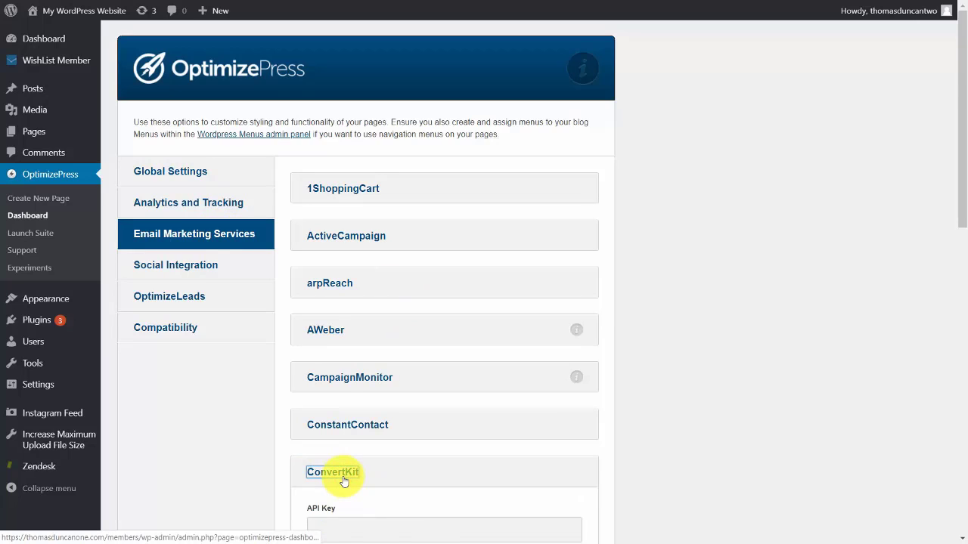
scroll(355, 469, down, 3)
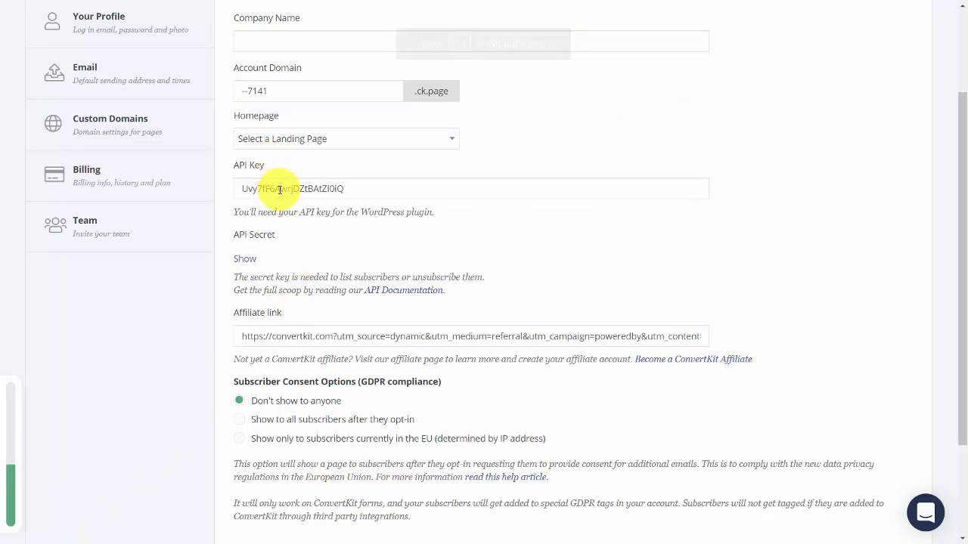
double_click(280, 189)
right_click(280, 192)
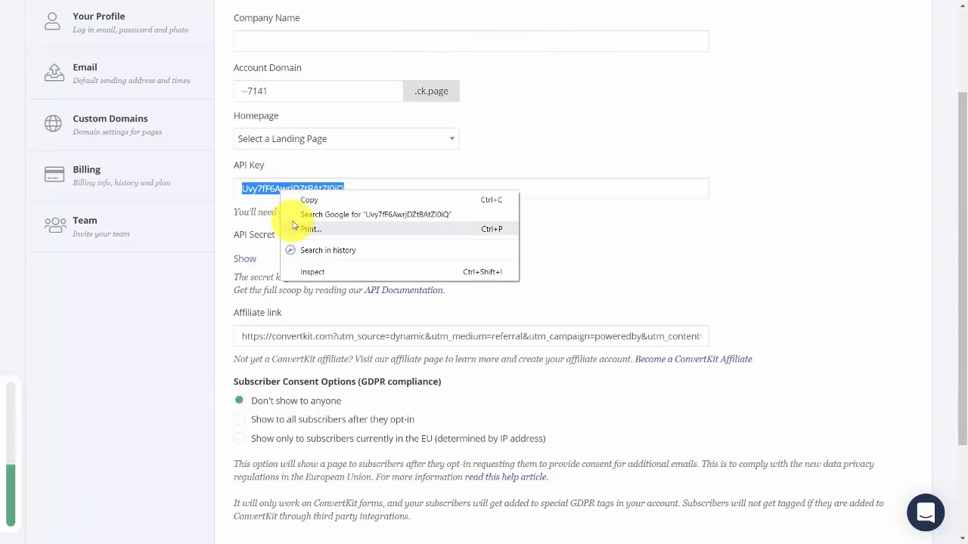
click(299, 200)
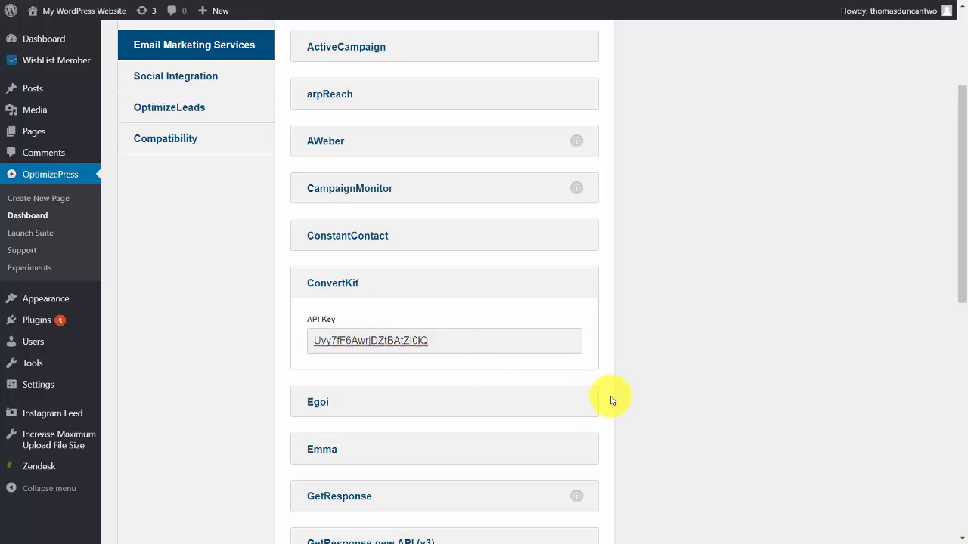
scroll(529, 499, down, 6)
click(541, 446)
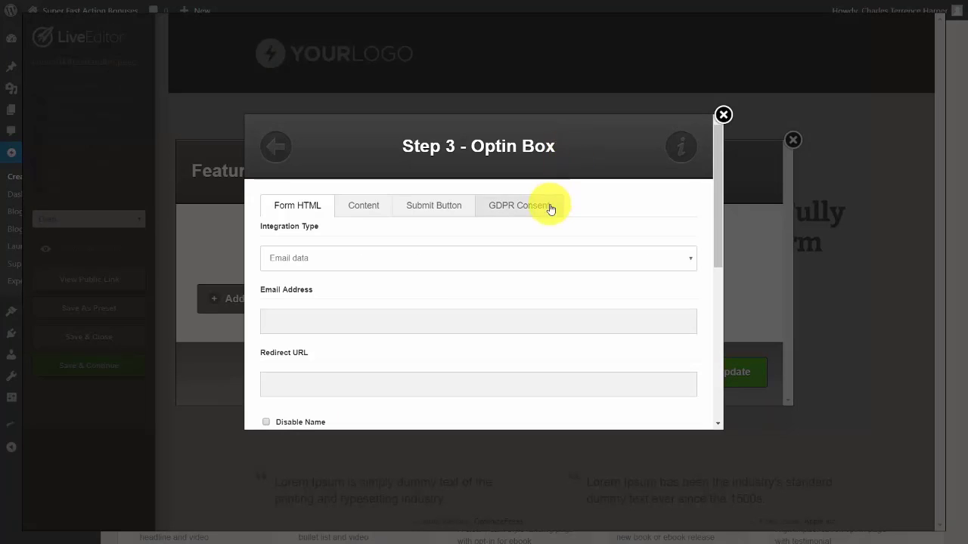
Set the optin box Integration Type to ConvertKit and Provider List to Video Tutorials.
click(611, 271)
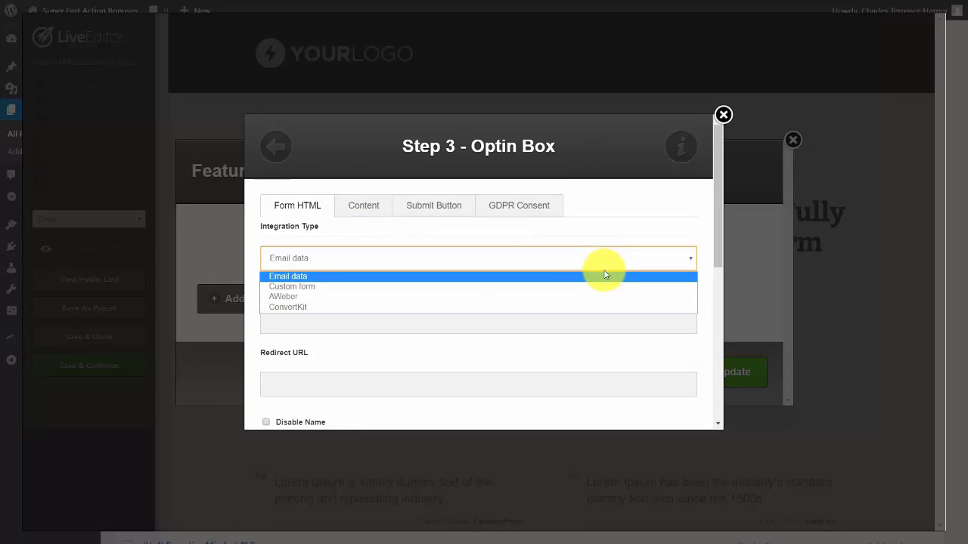
click(579, 308)
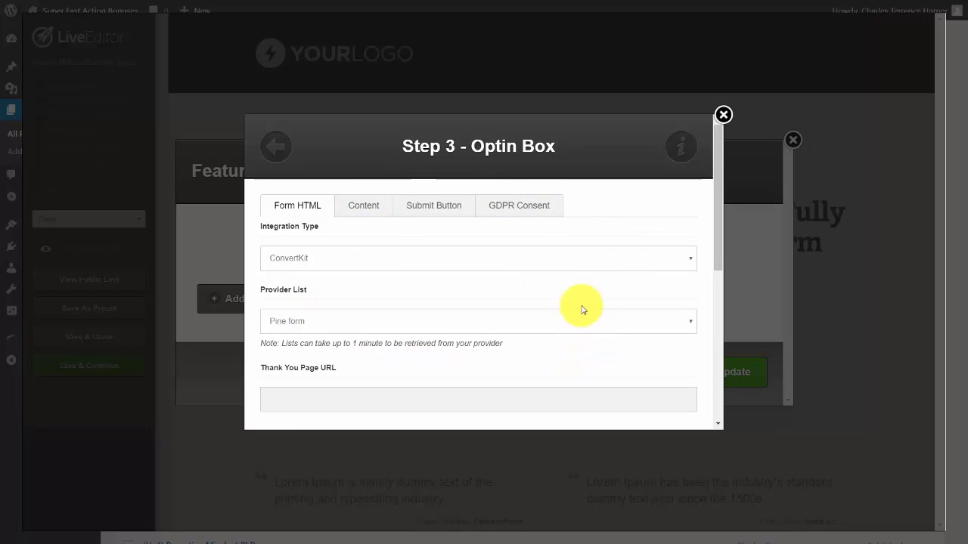
click(678, 321)
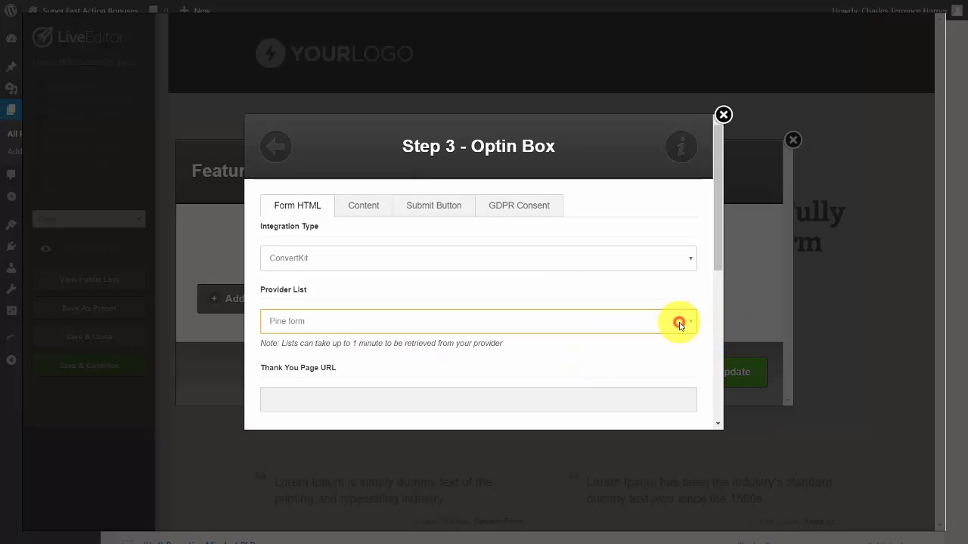
click(656, 351)
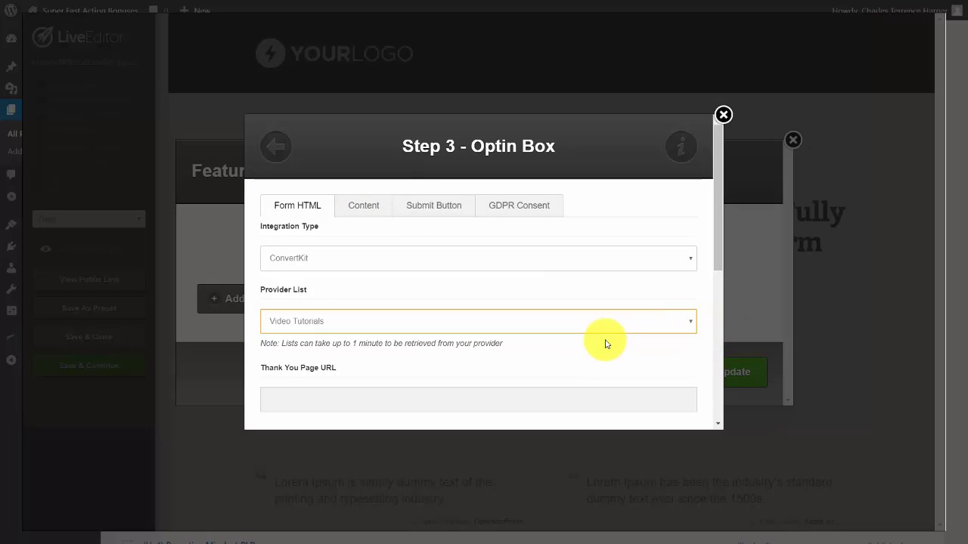
scroll(605, 339, down, 1)
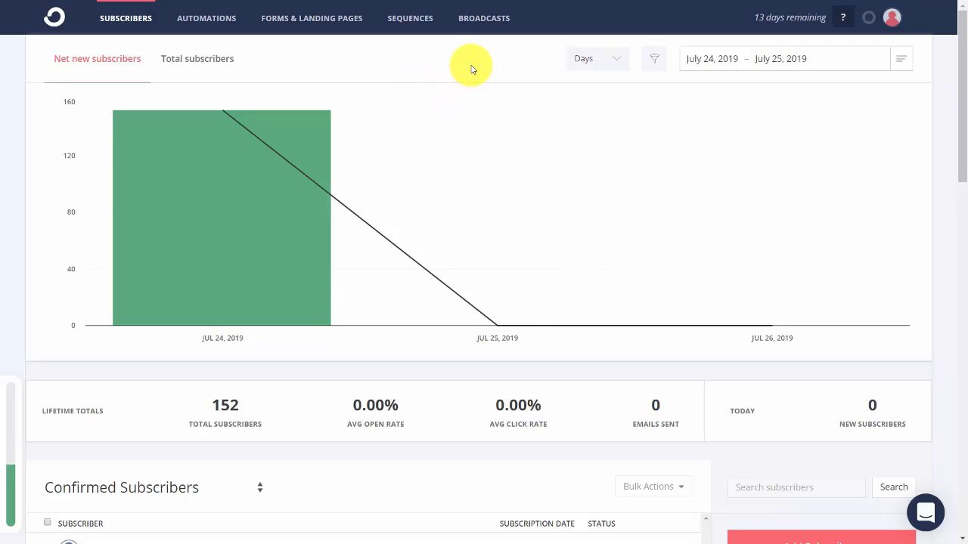
Go to Automations and start a new automation, Visual Automation 3.
click(219, 26)
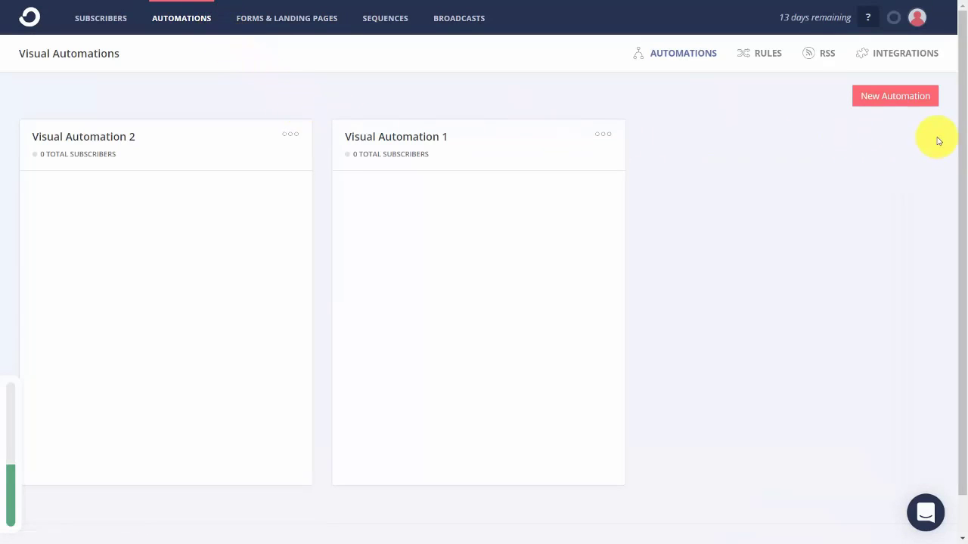
click(880, 110)
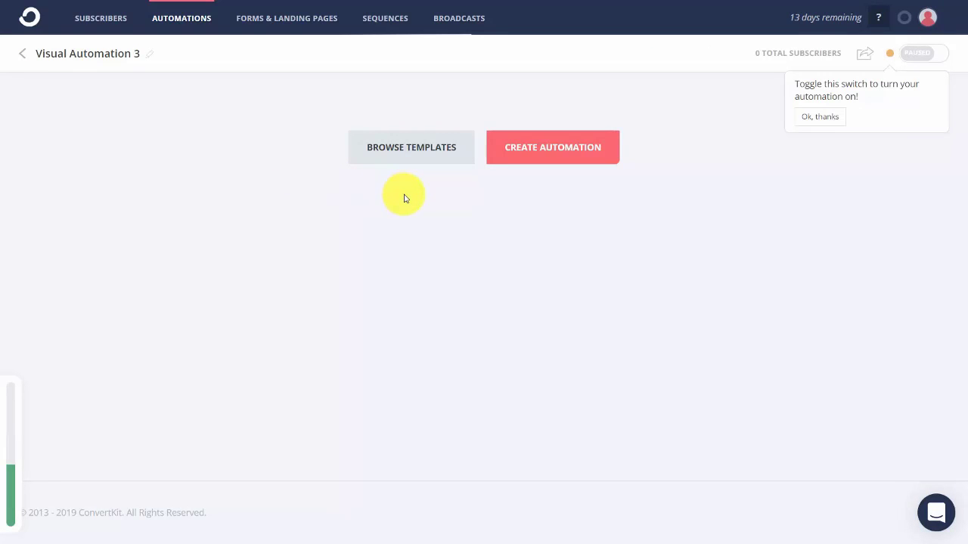
Browse the automation templates gallery, scrolling through options like Evergreen Newsletter and Product launch.
click(416, 155)
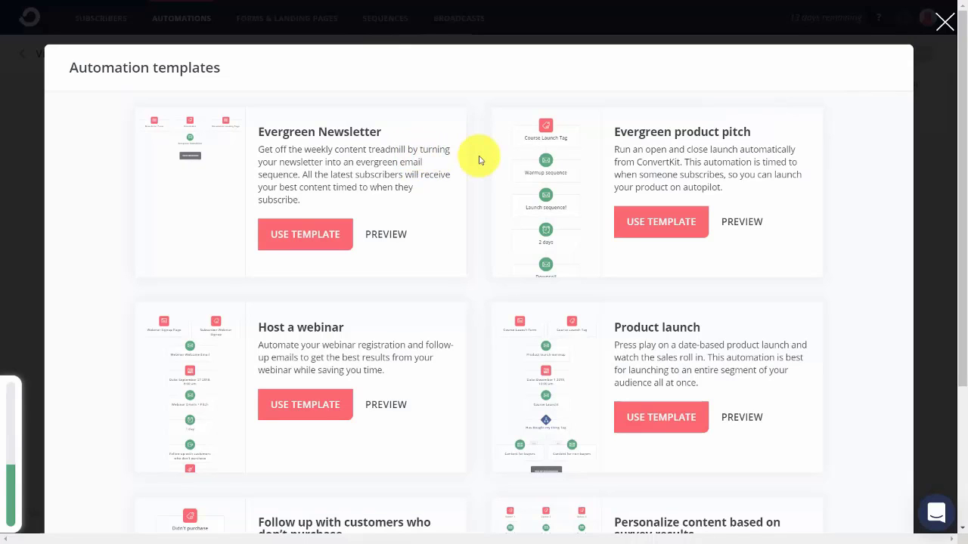
scroll(479, 159, down, 3)
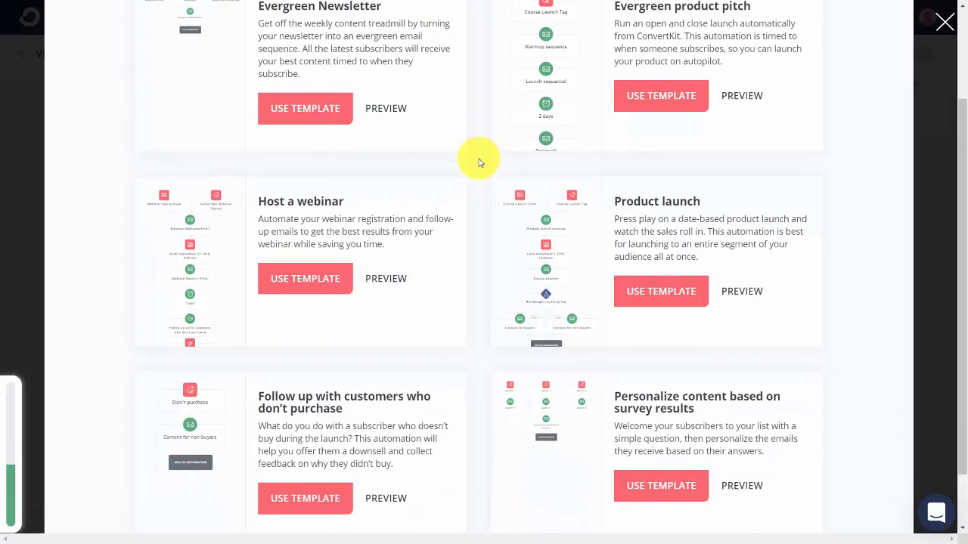
scroll(478, 164, up, 2)
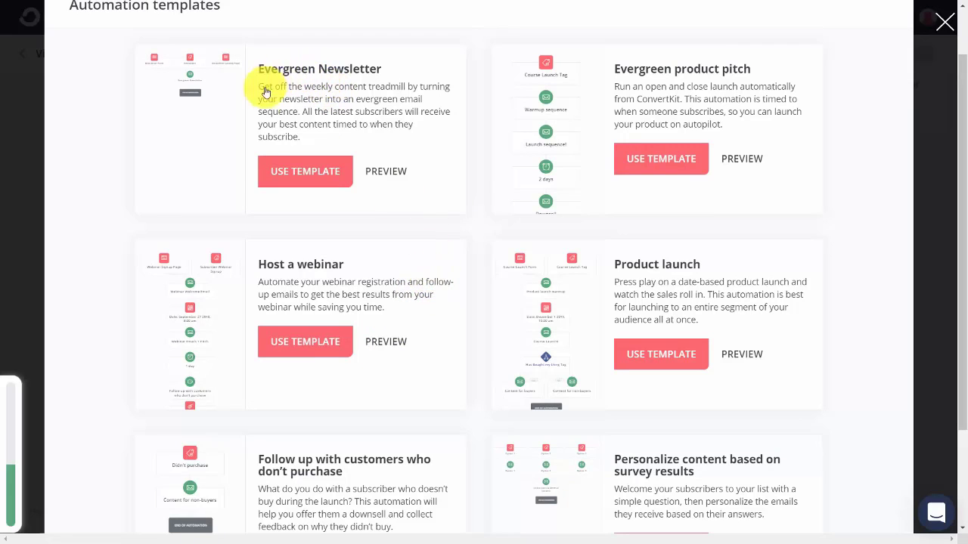
Create an automation from the Evergreen Newsletter template and delete its Newsletter tag trigger.
click(305, 173)
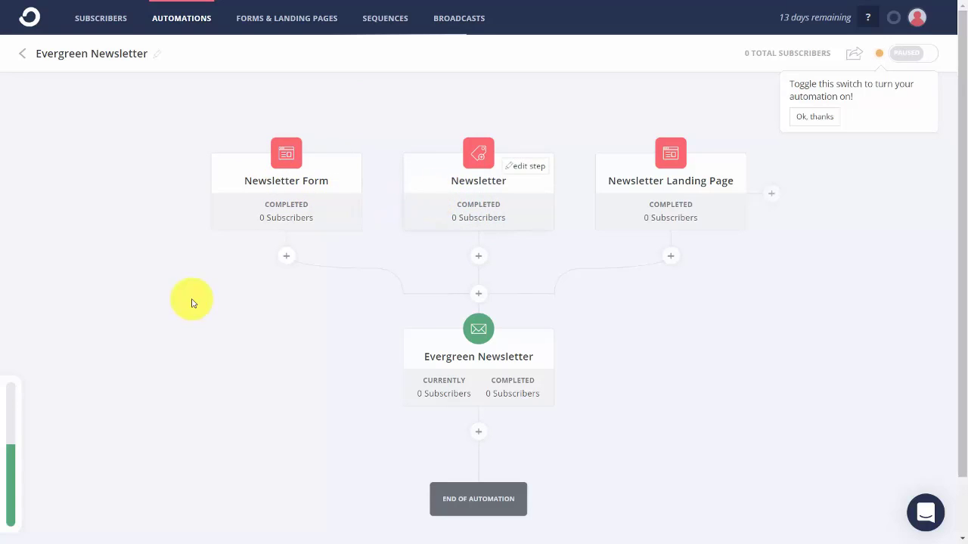
click(527, 167)
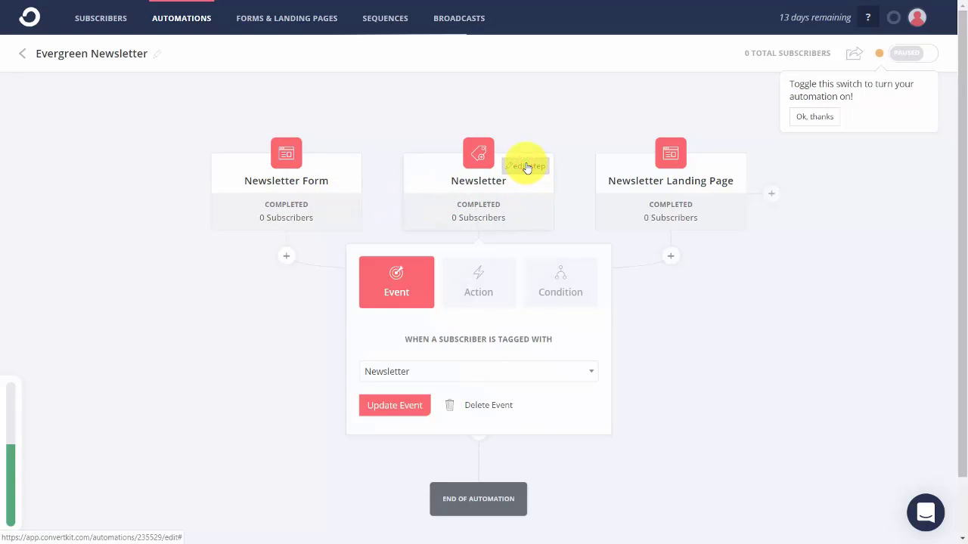
click(490, 407)
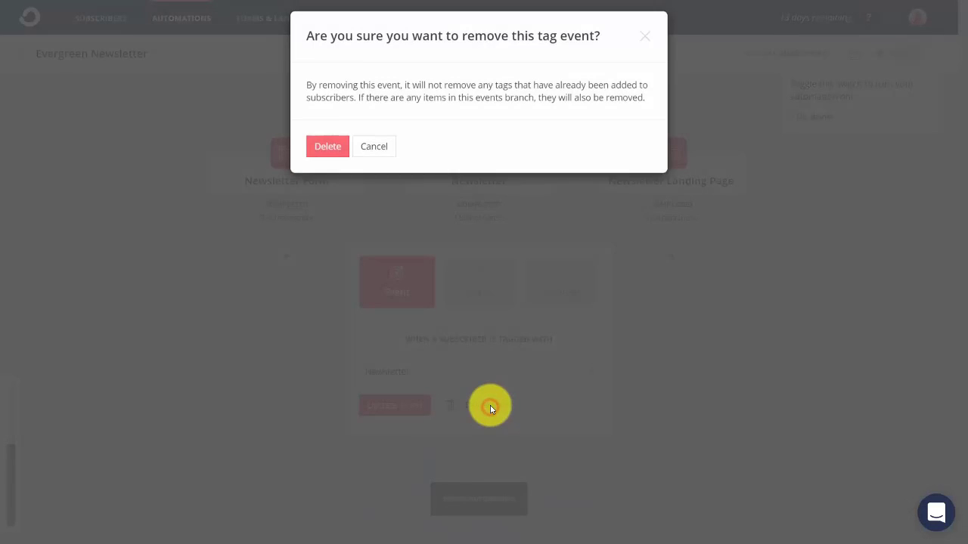
click(329, 155)
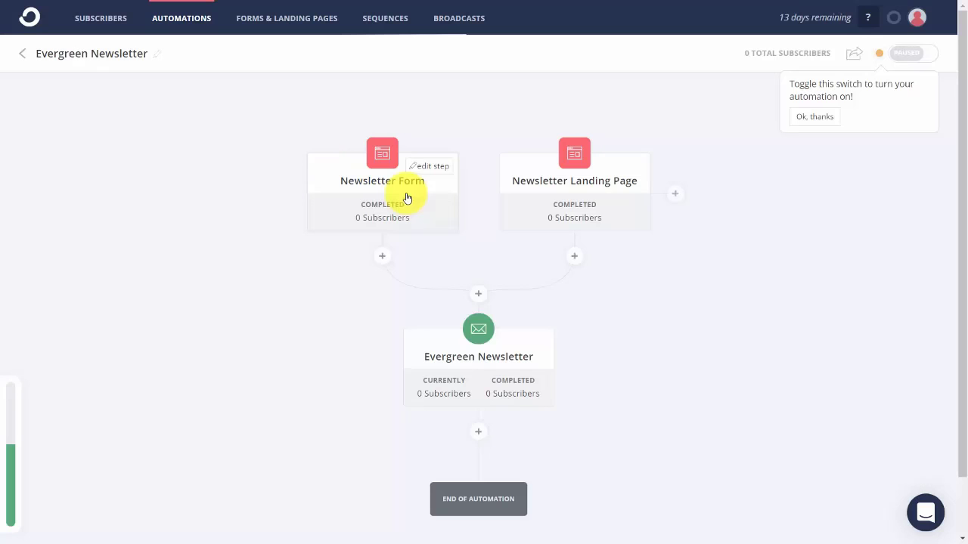
Delete the landing page trigger, leaving only the Newsletter Form event.
click(436, 169)
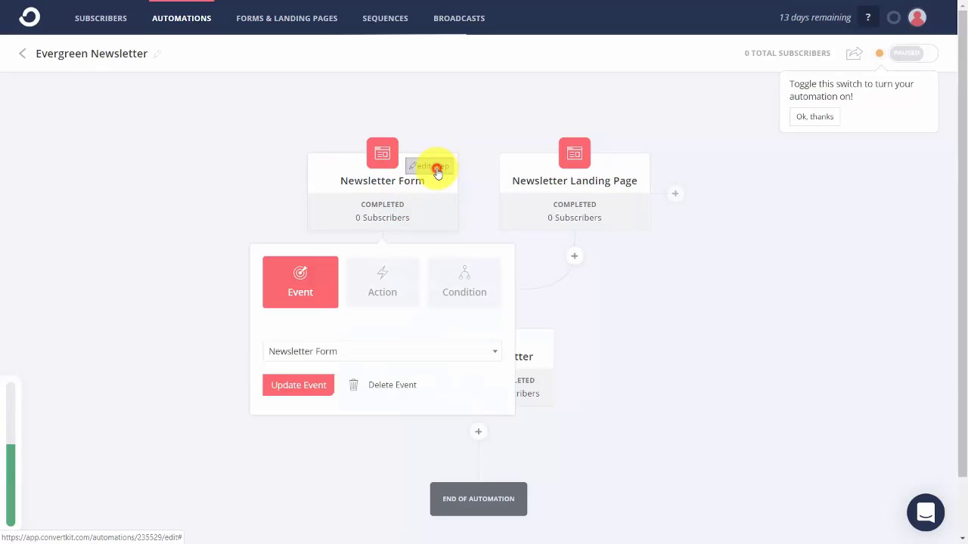
click(392, 387)
click(329, 167)
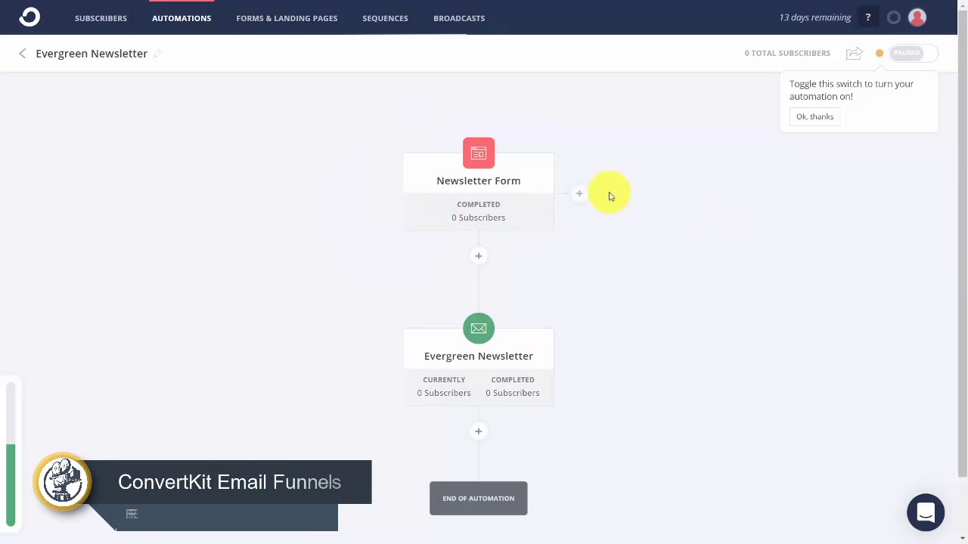
click(528, 170)
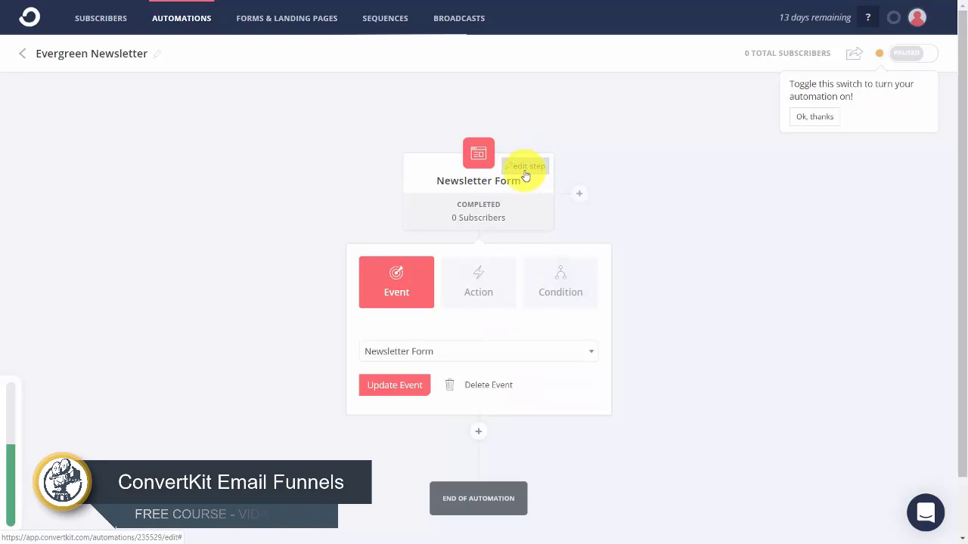
Switch the trigger form to Video Tutorials, update the event, and preview that form.
click(539, 350)
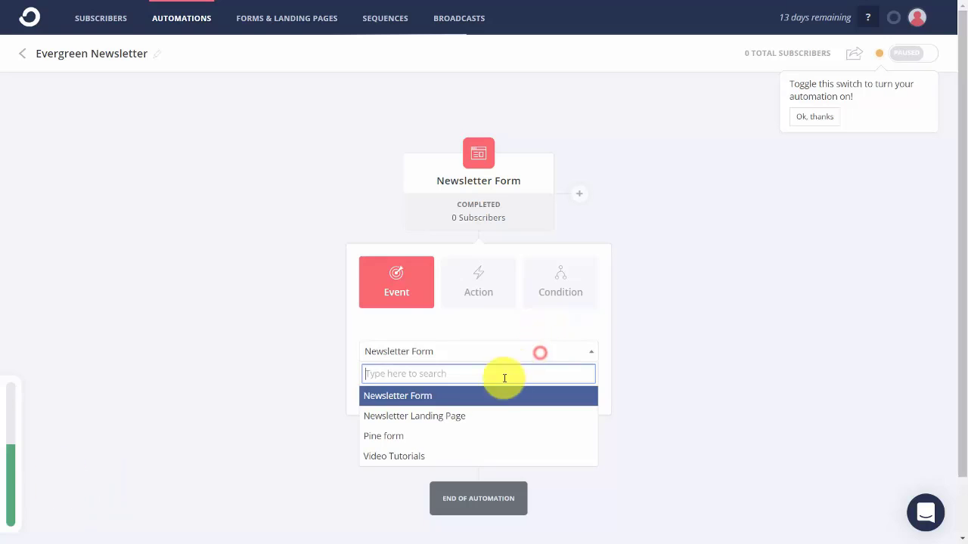
click(471, 456)
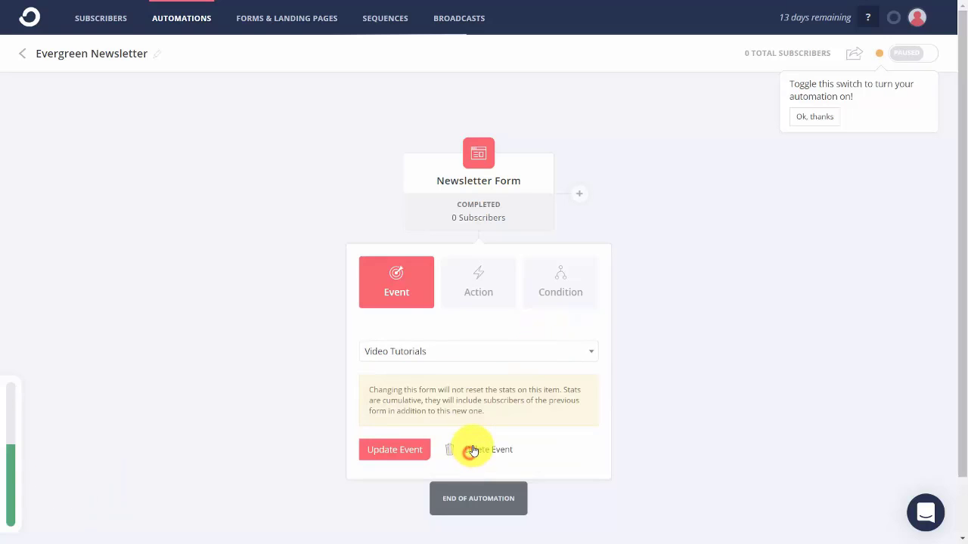
click(401, 451)
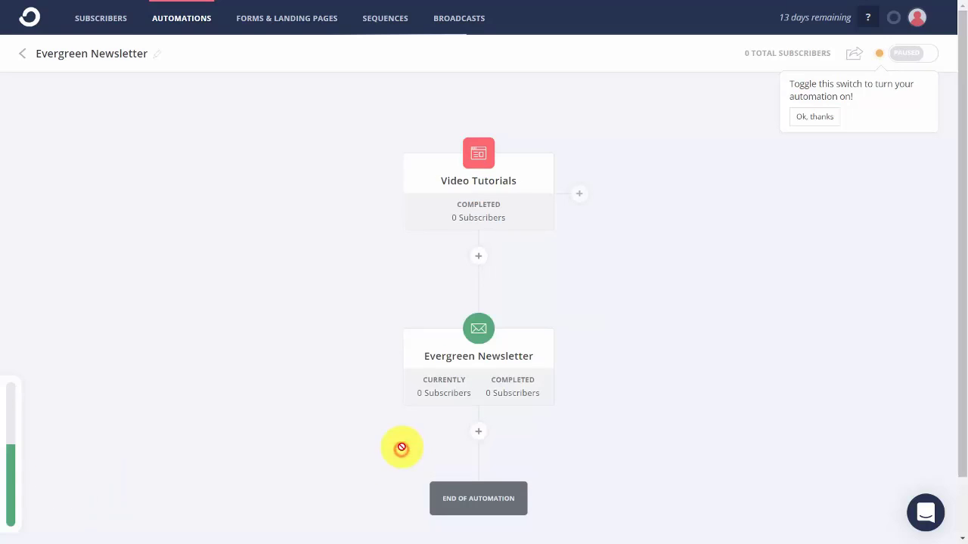
click(472, 151)
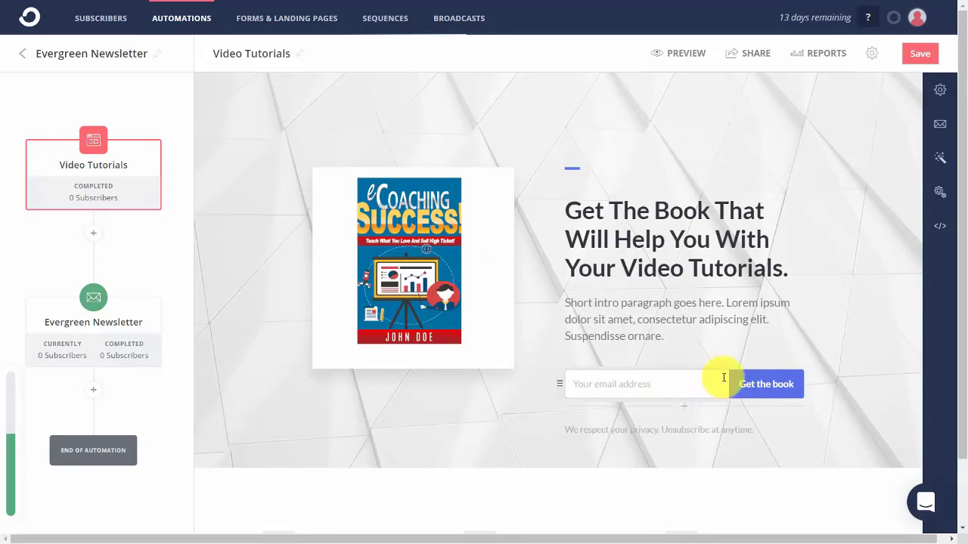
click(167, 254)
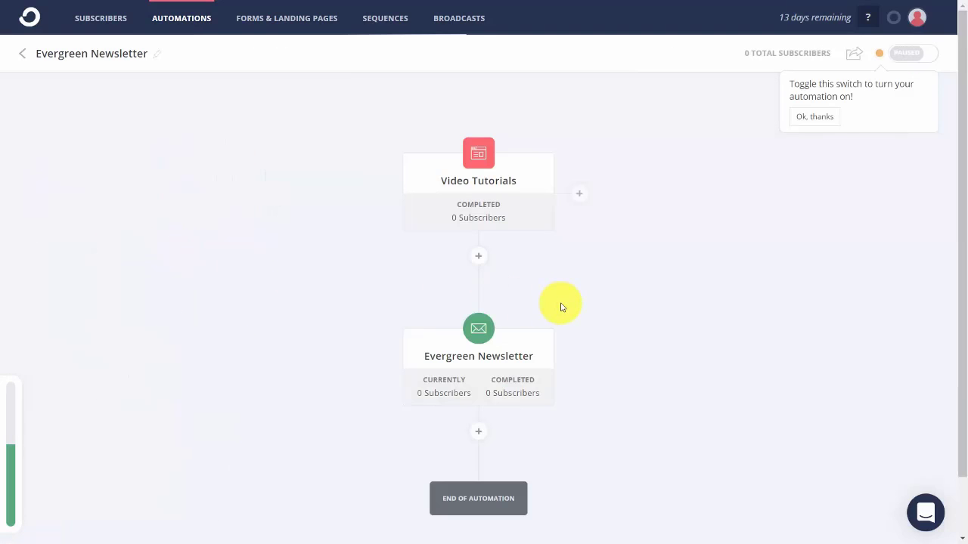
Add an email sequence step for Marketing Sequence after the Video Tutorials trigger.
click(478, 258)
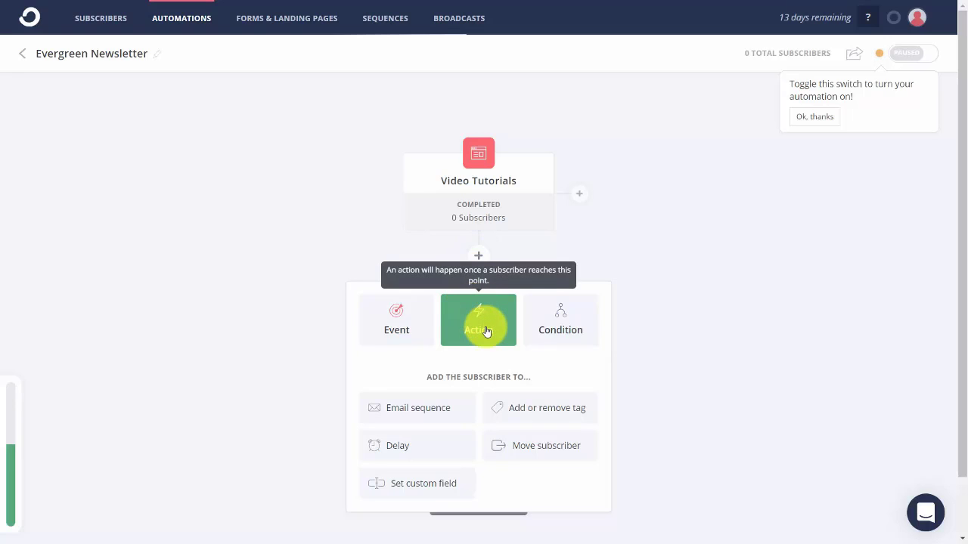
click(438, 415)
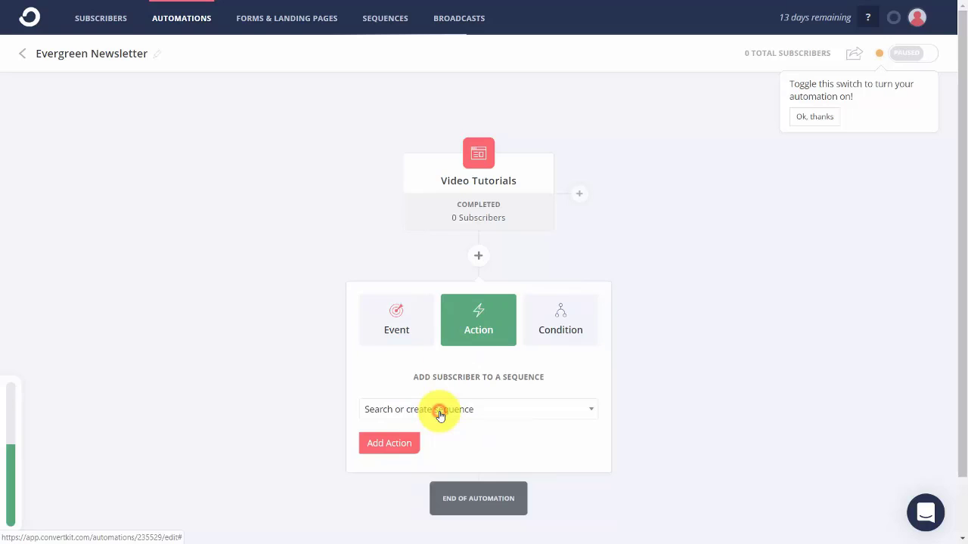
click(522, 407)
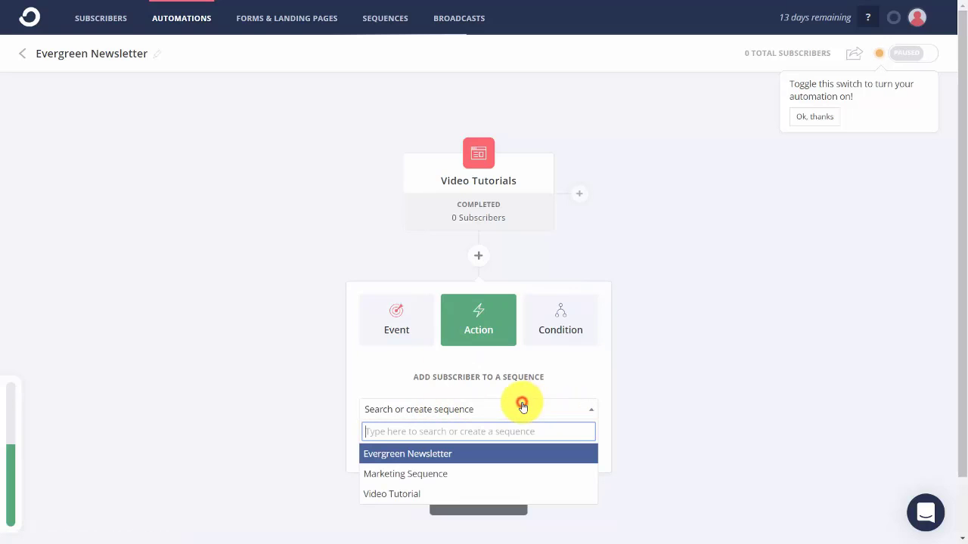
click(454, 477)
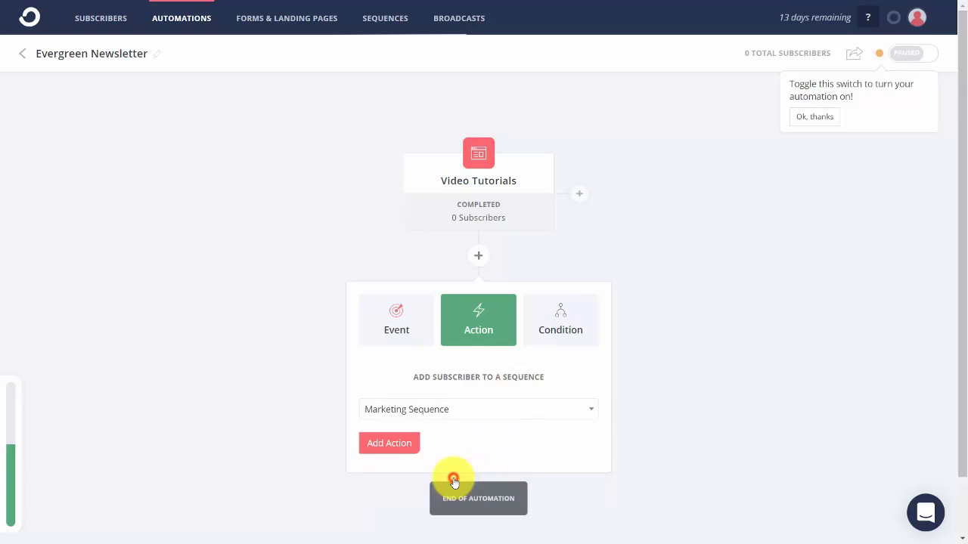
click(389, 443)
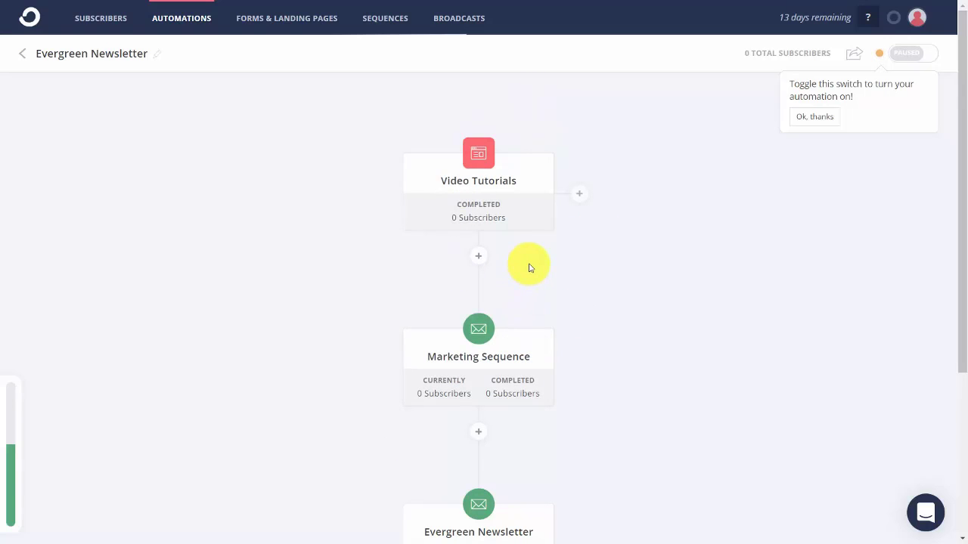
Delete the Evergreen Newsletter step from the automation, confirming the removal.
scroll(529, 267, down, 3)
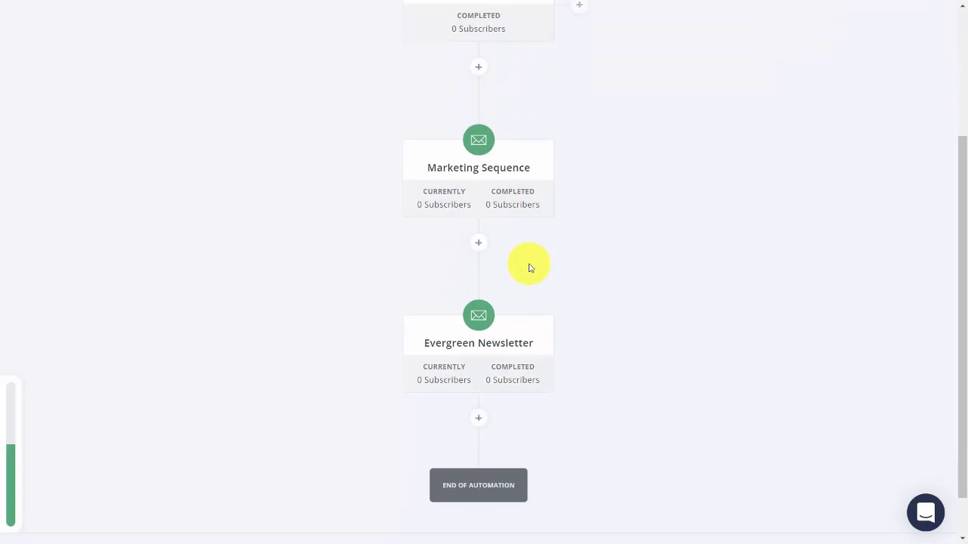
mouse_move(506, 359)
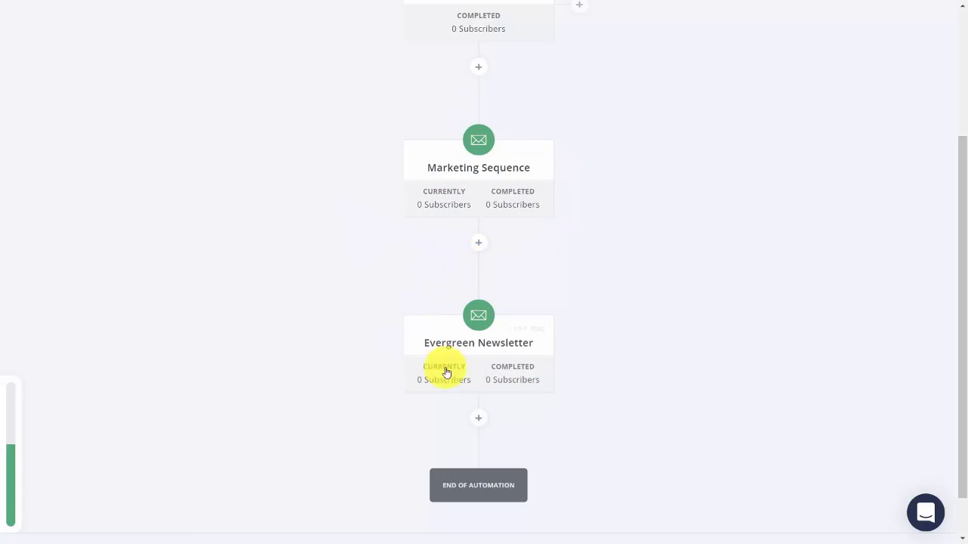
click(518, 331)
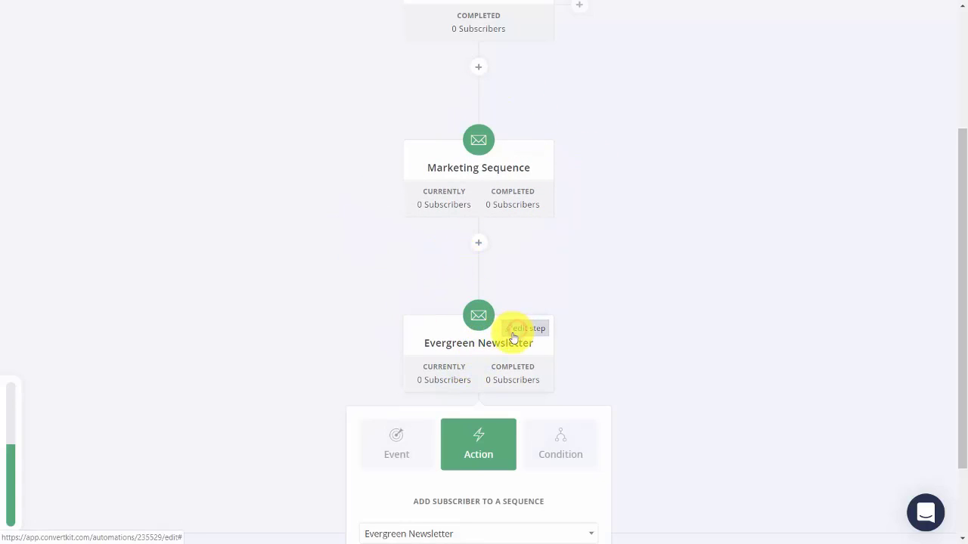
scroll(484, 384, down, 2)
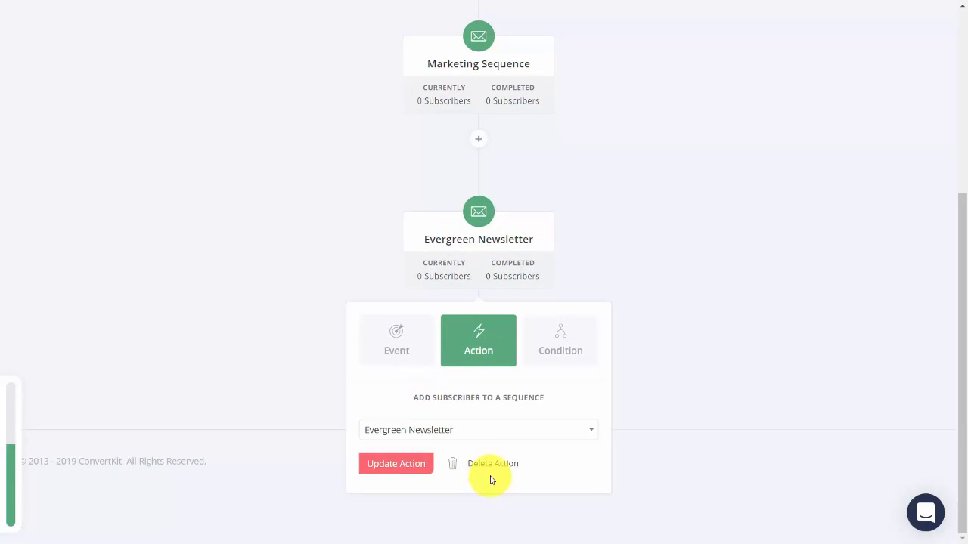
click(490, 465)
click(334, 186)
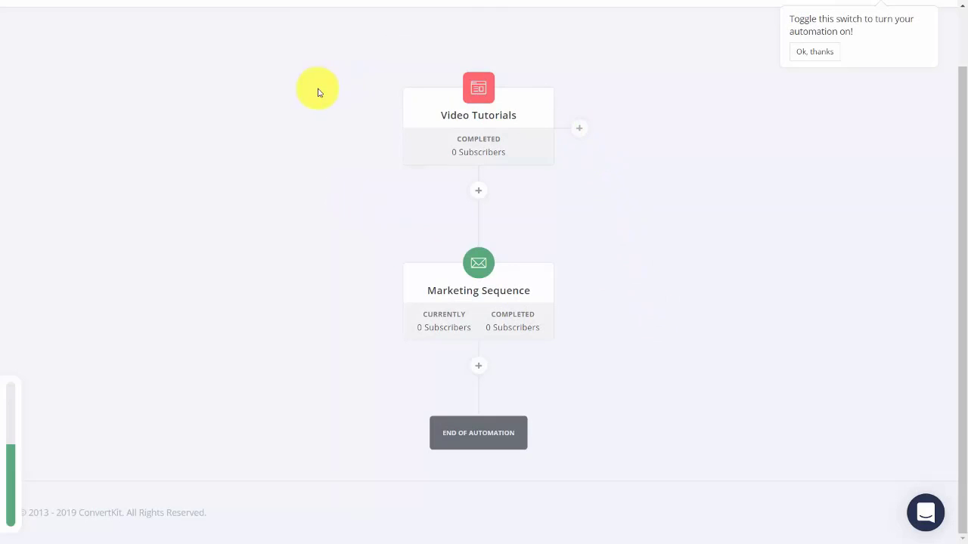
Dismiss the tip and switch the Evergreen Newsletter automation from paused to live.
mouse_move(488, 82)
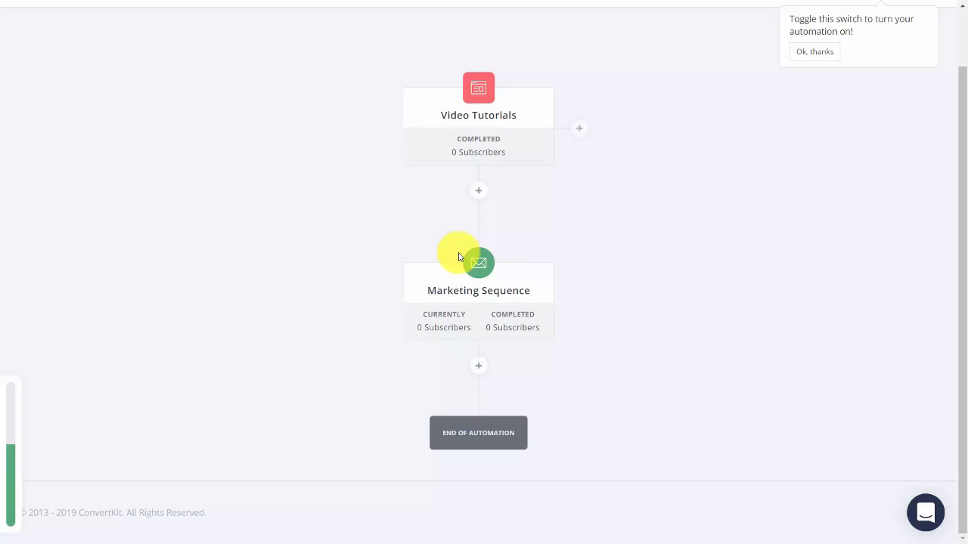
mouse_move(494, 438)
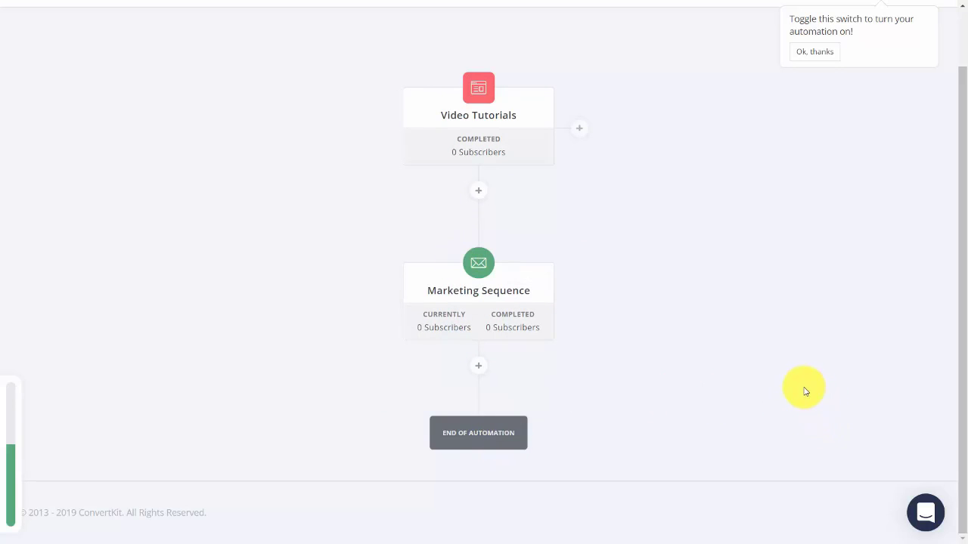
scroll(761, 368, up, 1)
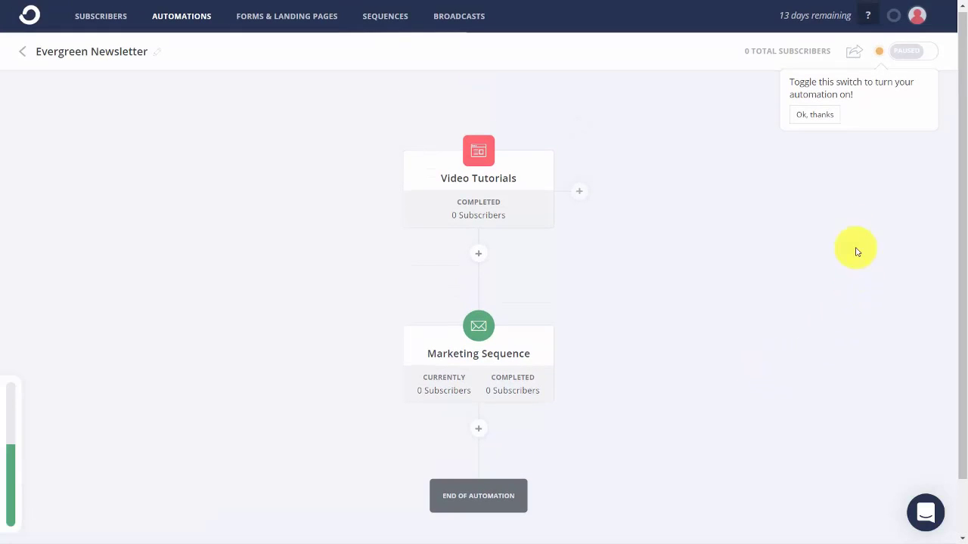
click(813, 114)
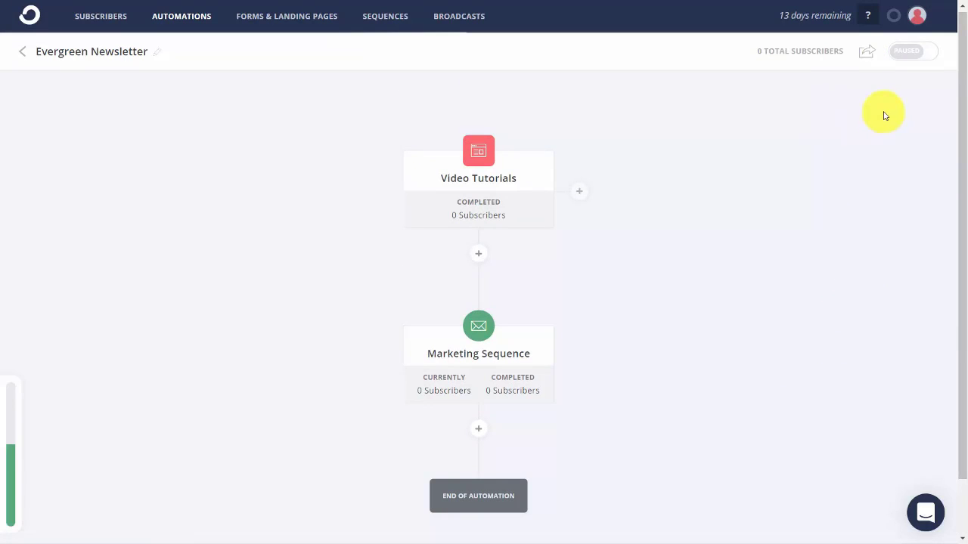
click(912, 53)
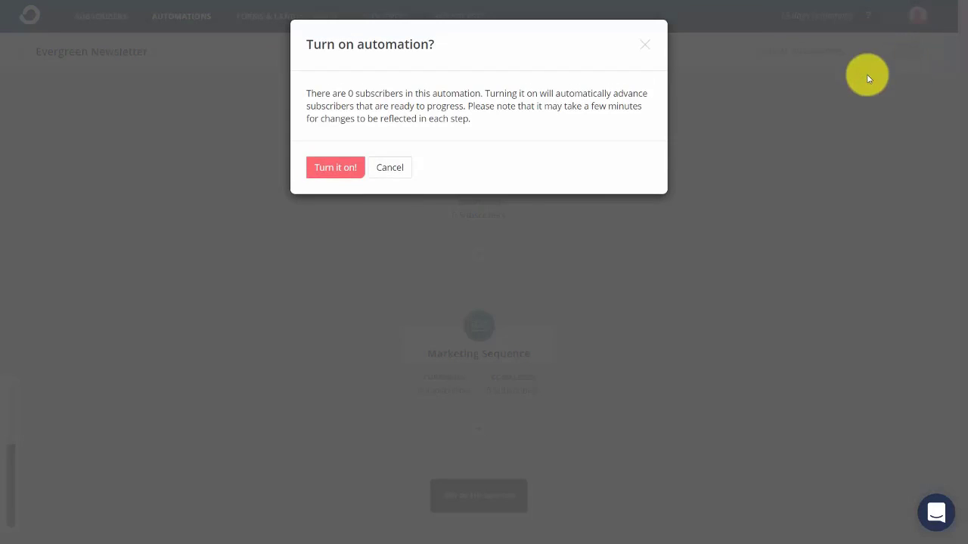
click(328, 162)
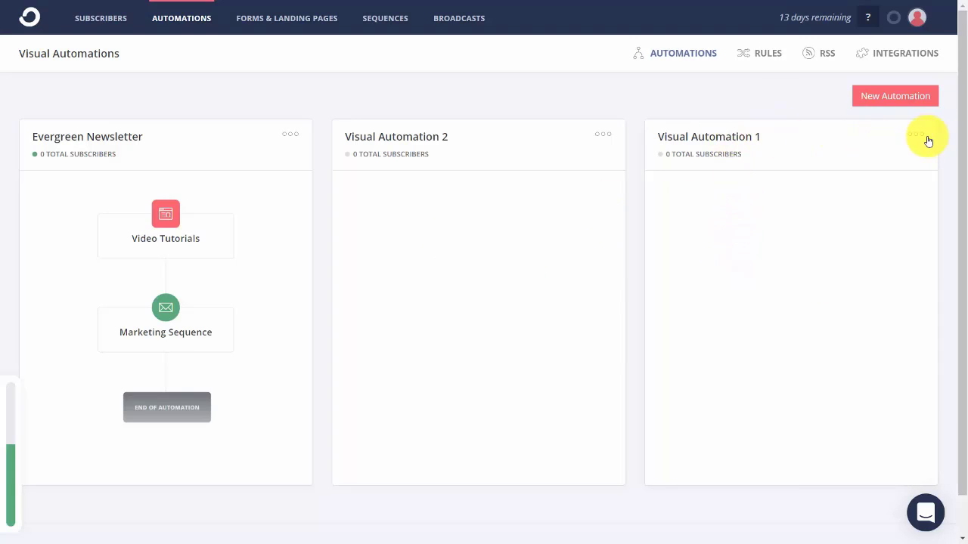
Open Visual Automation 1 and start a new automation triggered by joining Pine form.
click(873, 141)
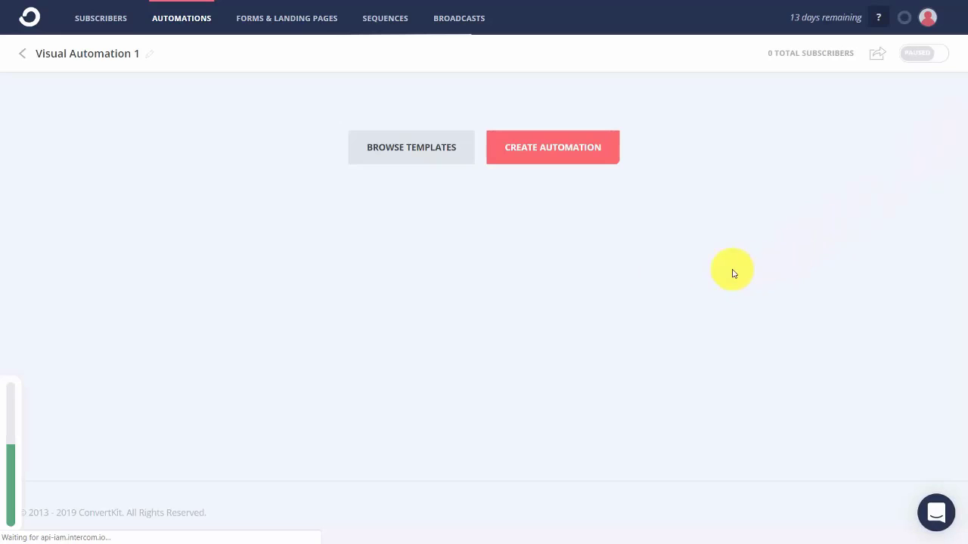
click(525, 151)
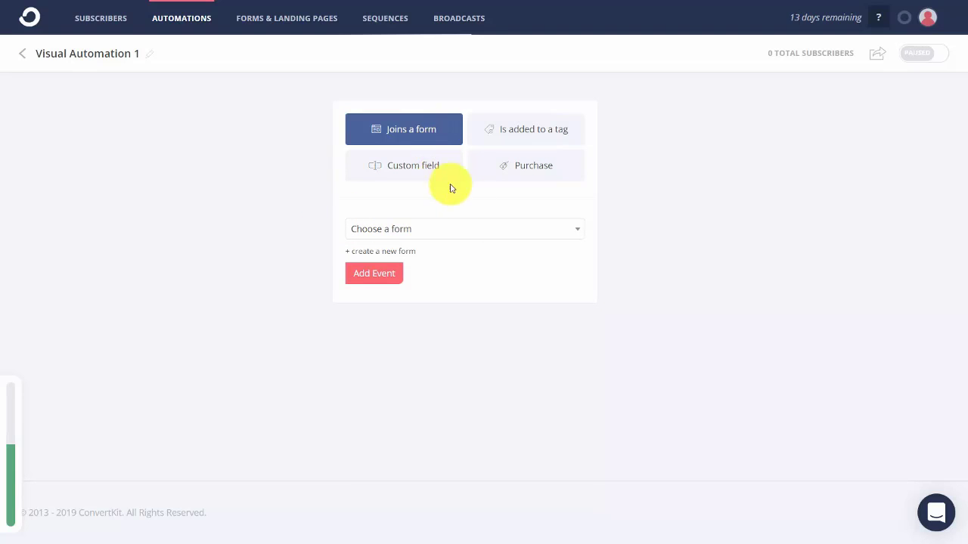
click(554, 229)
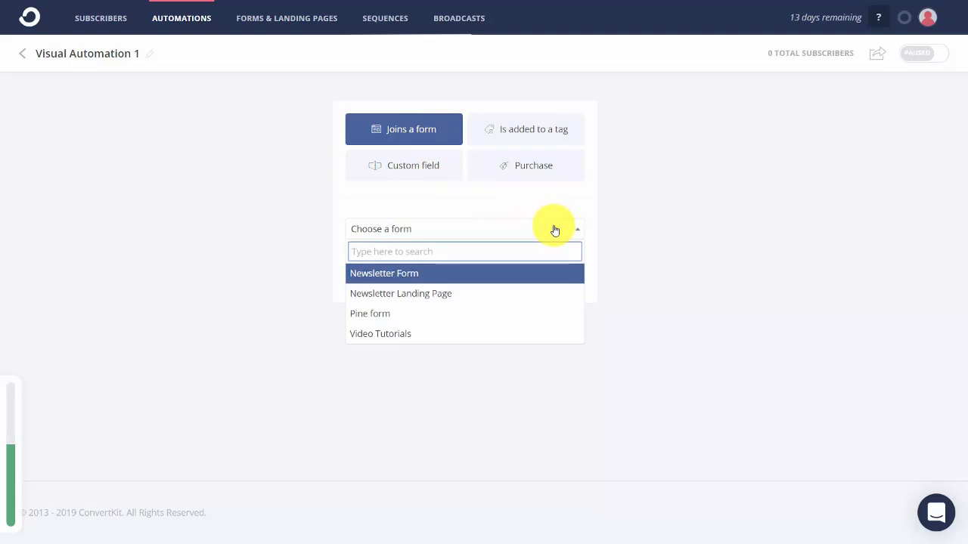
click(485, 314)
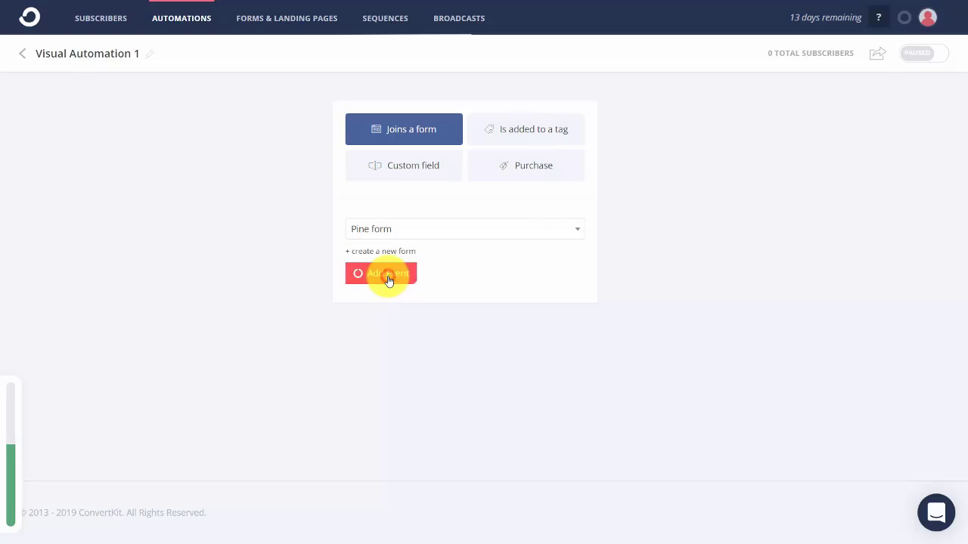
Add a step after the Pine form trigger that tags subscribers Video Tutorials Live.
mouse_move(471, 155)
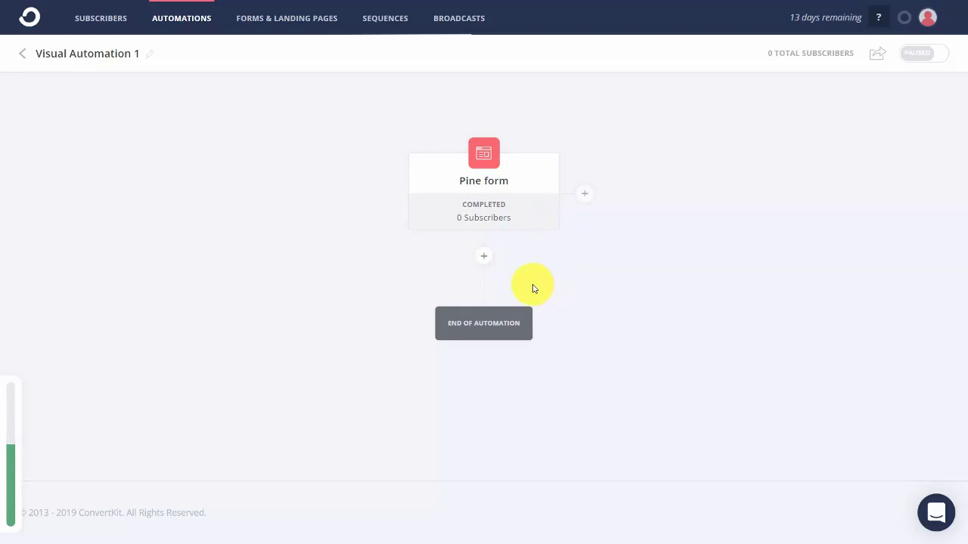
click(483, 259)
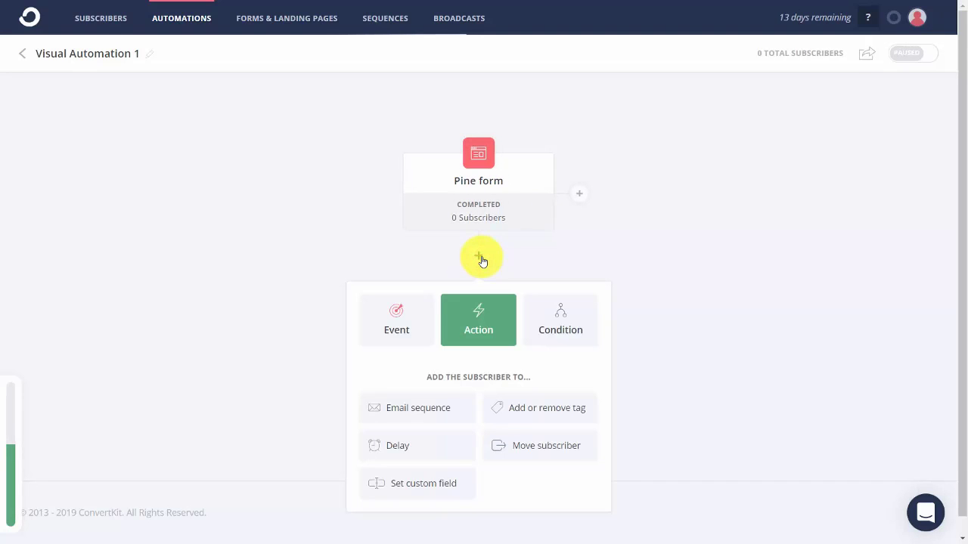
click(524, 414)
click(524, 443)
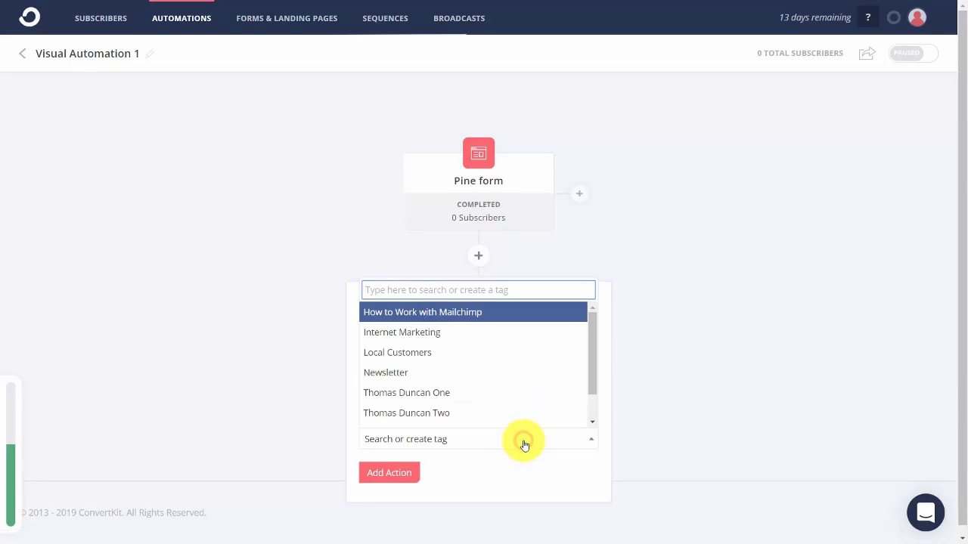
scroll(511, 402, down, 2)
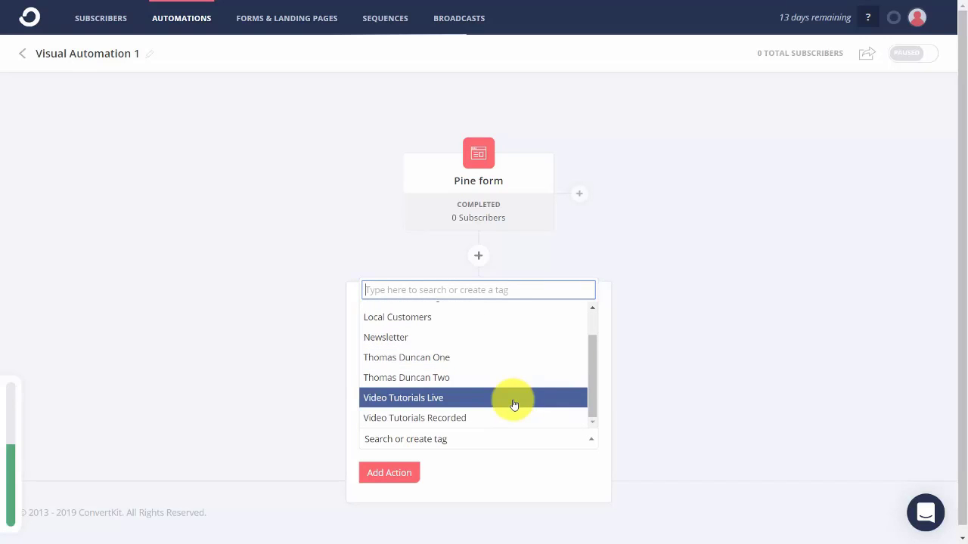
click(458, 401)
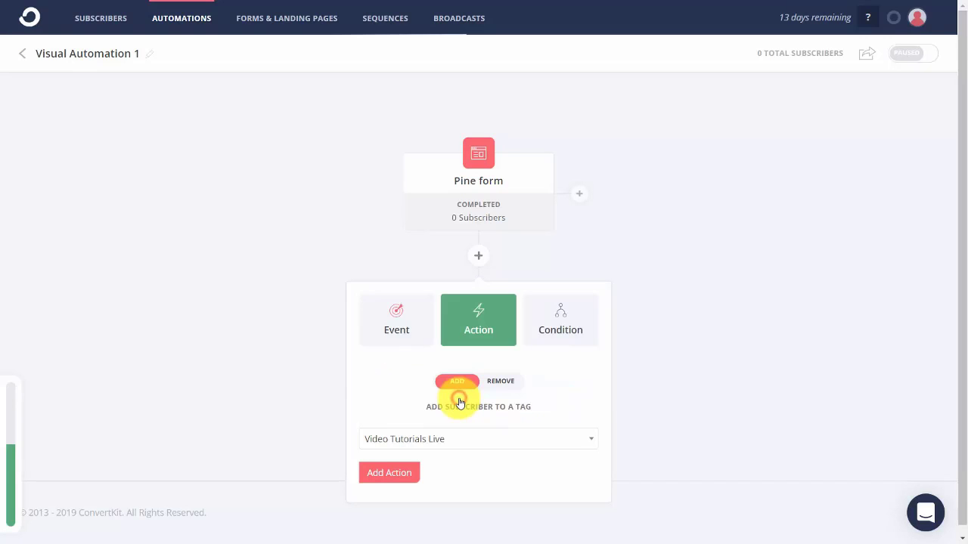
click(403, 479)
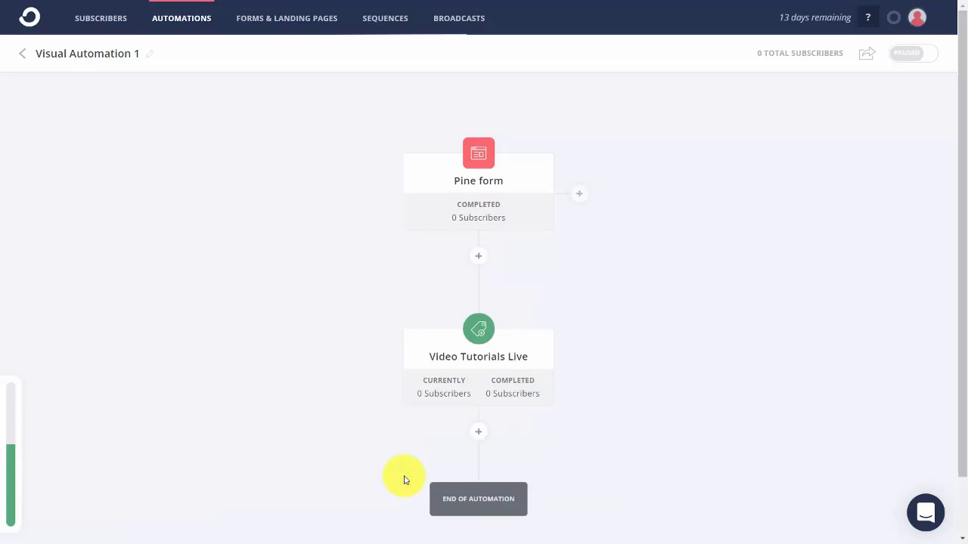
scroll(393, 444, down, 2)
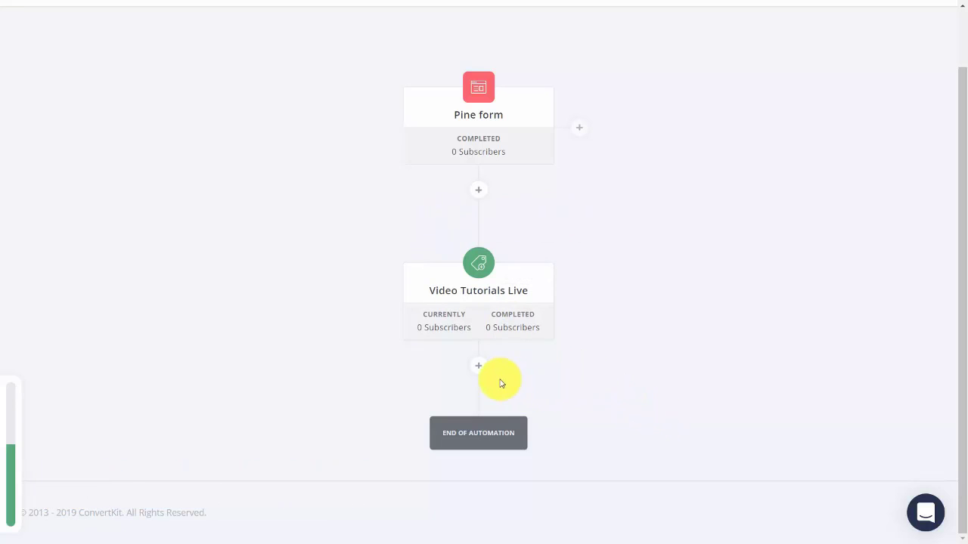
After the Video Tutorials Live tag, add a condition on the How to Work with Mailchimp tag.
click(479, 368)
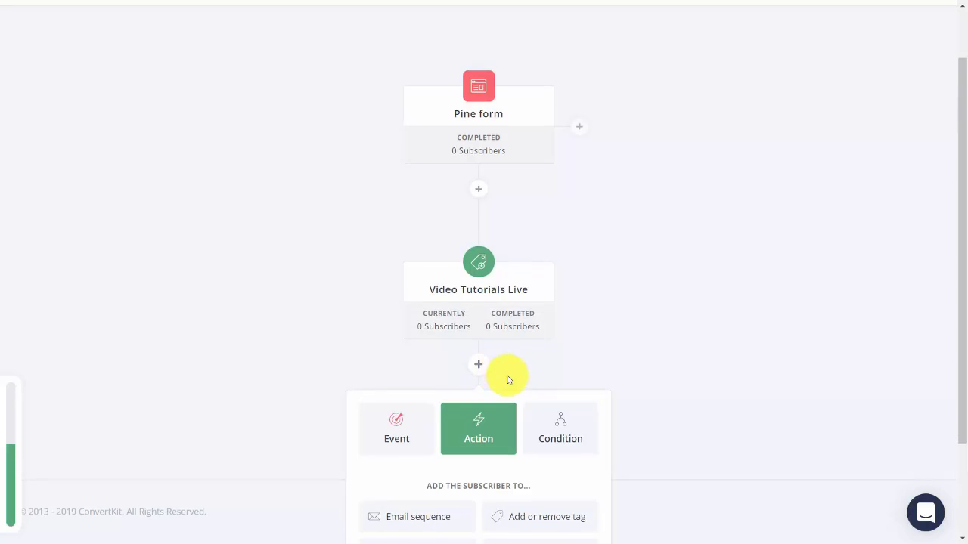
scroll(502, 378, down, 1)
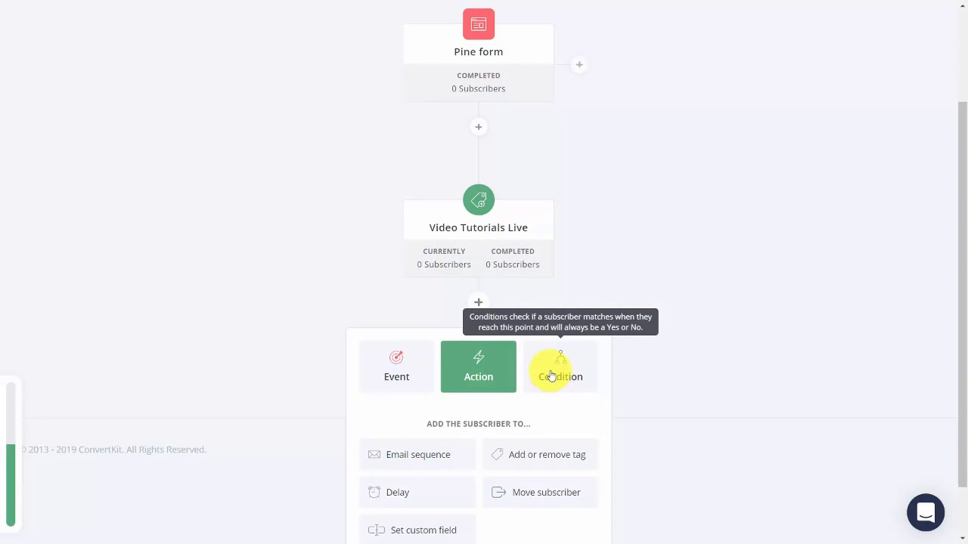
click(557, 364)
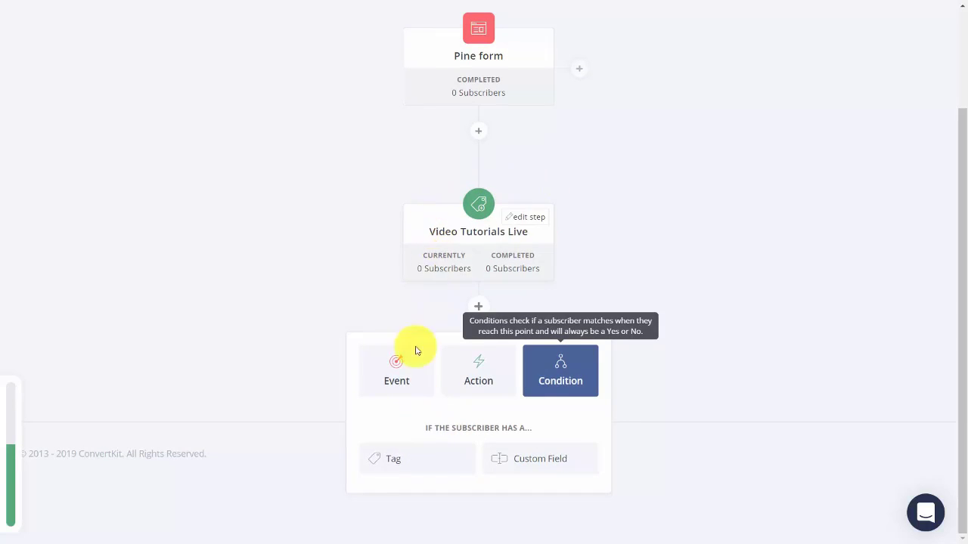
click(416, 459)
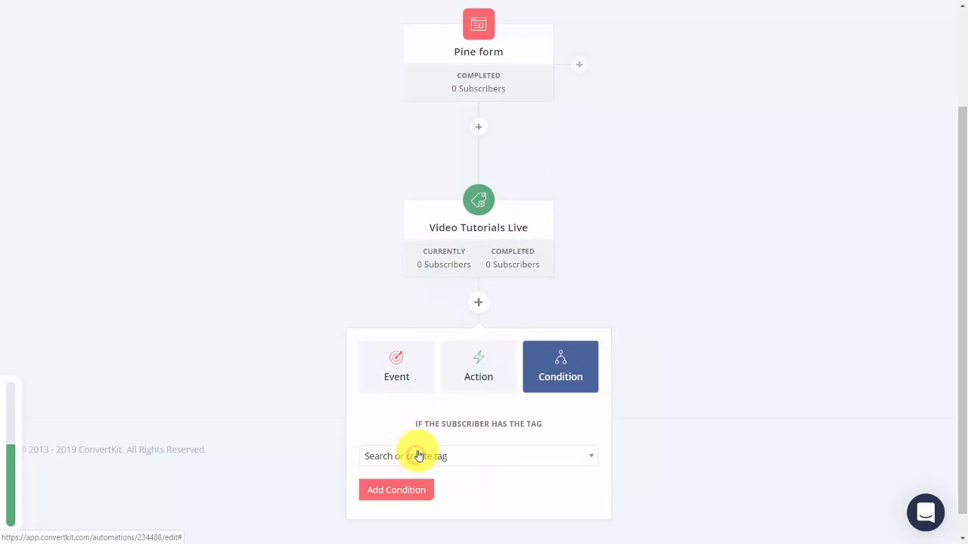
click(517, 460)
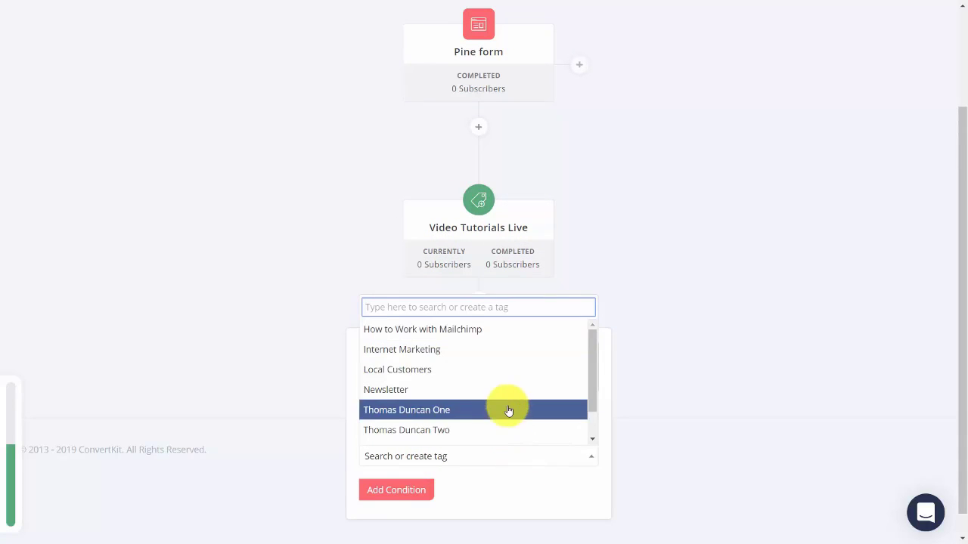
click(492, 333)
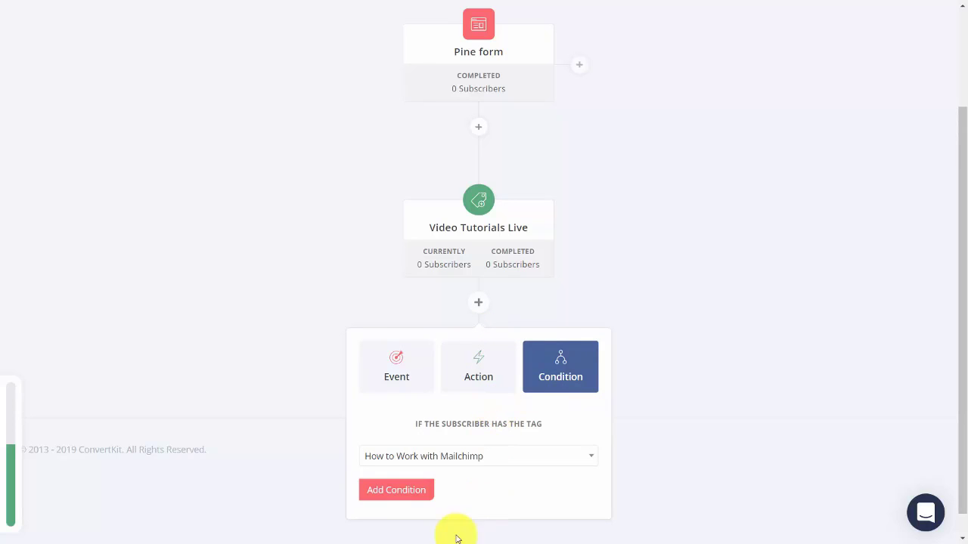
click(408, 490)
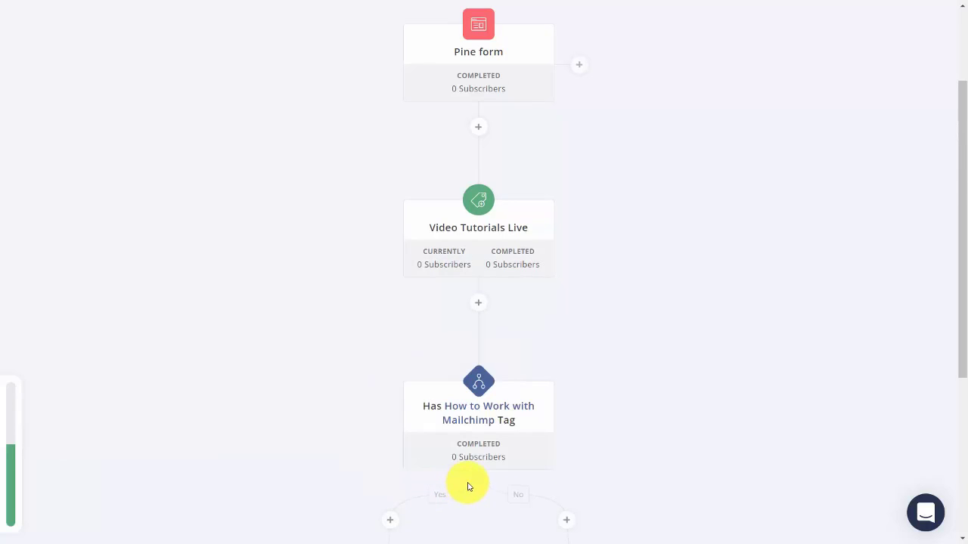
scroll(501, 242, down, 1)
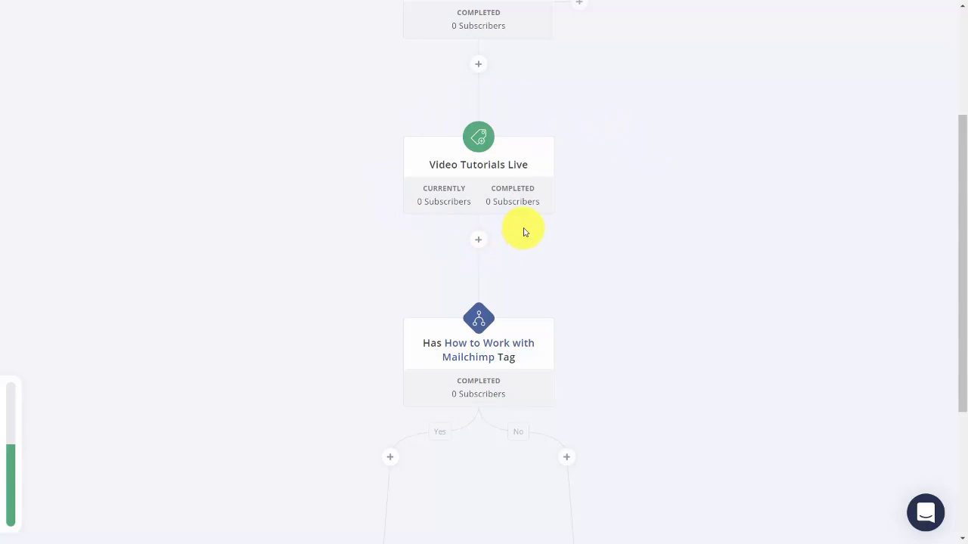
scroll(524, 232, down, 1)
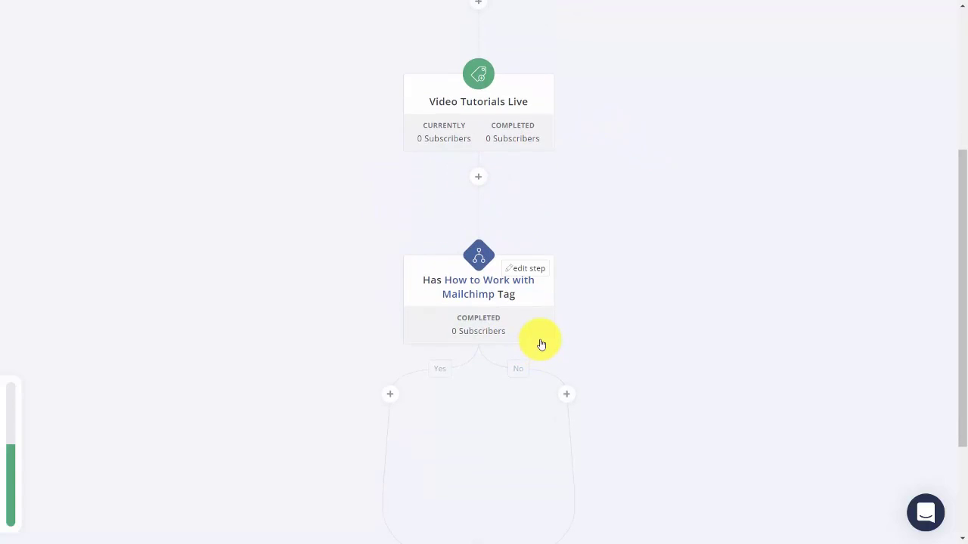
scroll(574, 327, down, 1)
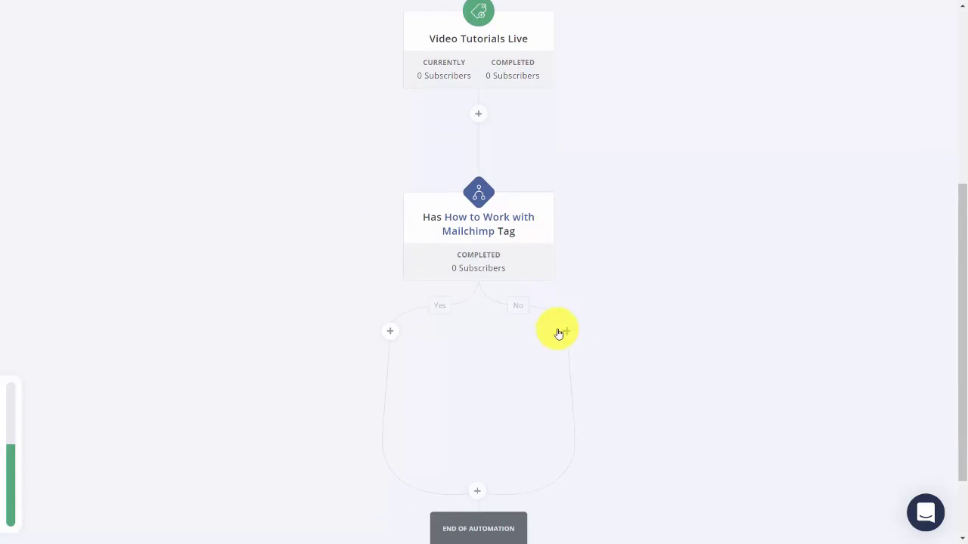
On the Yes branch, add subscribers to Marketing Sequence.
click(391, 332)
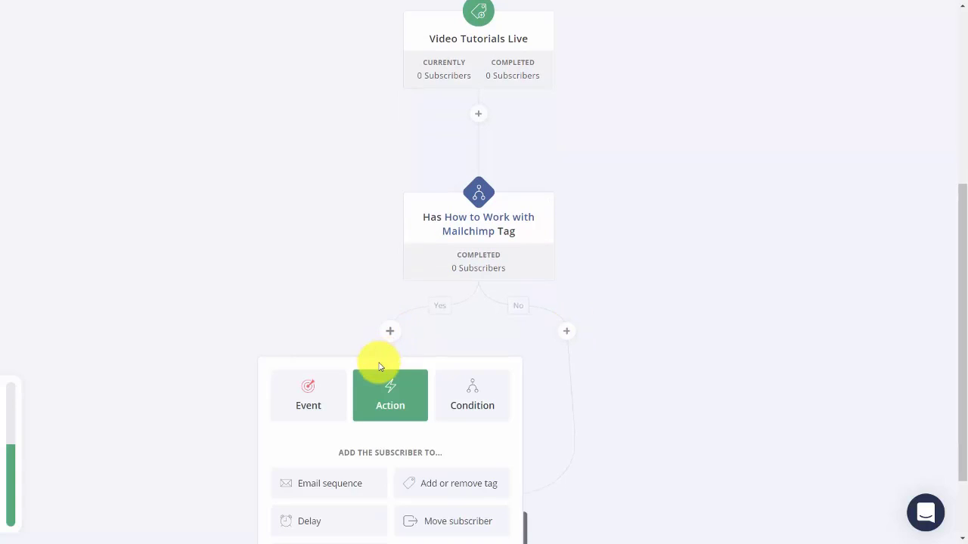
scroll(374, 374, down, 2)
click(331, 389)
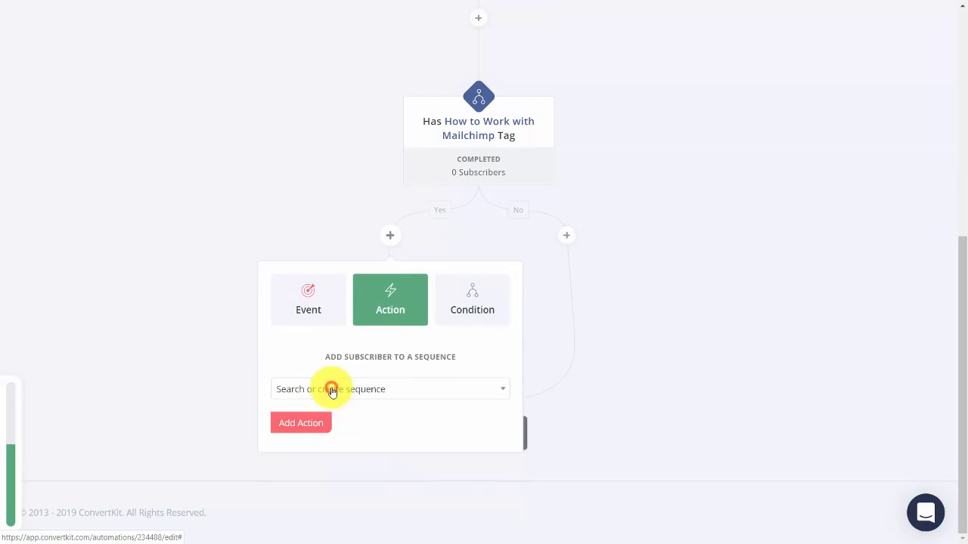
click(393, 393)
click(377, 452)
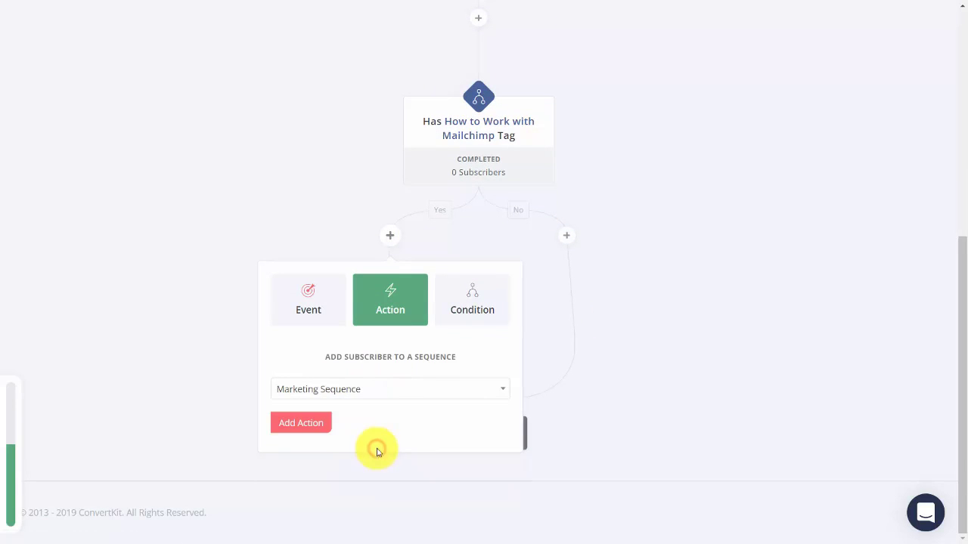
click(321, 424)
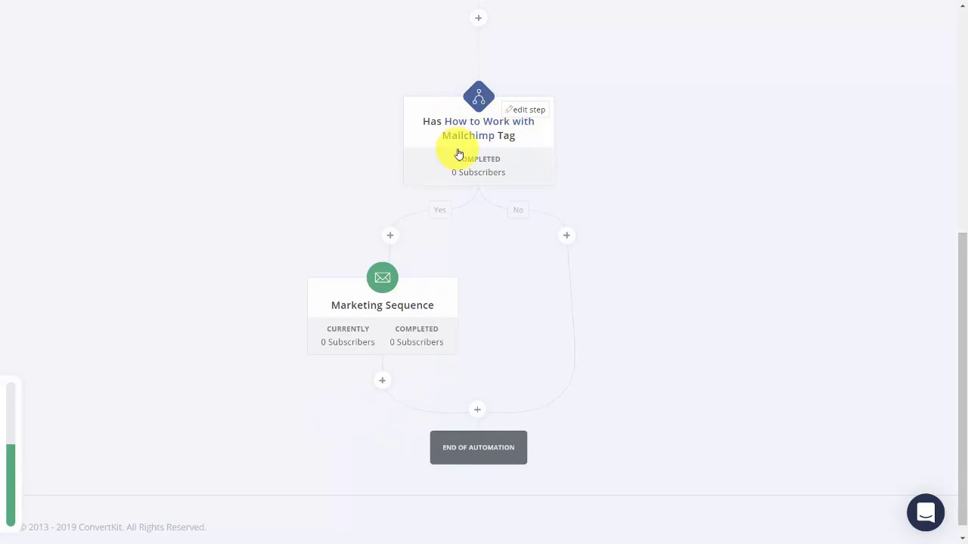
On the No branch, add subscribers to the Video Tutorial sequence.
click(567, 238)
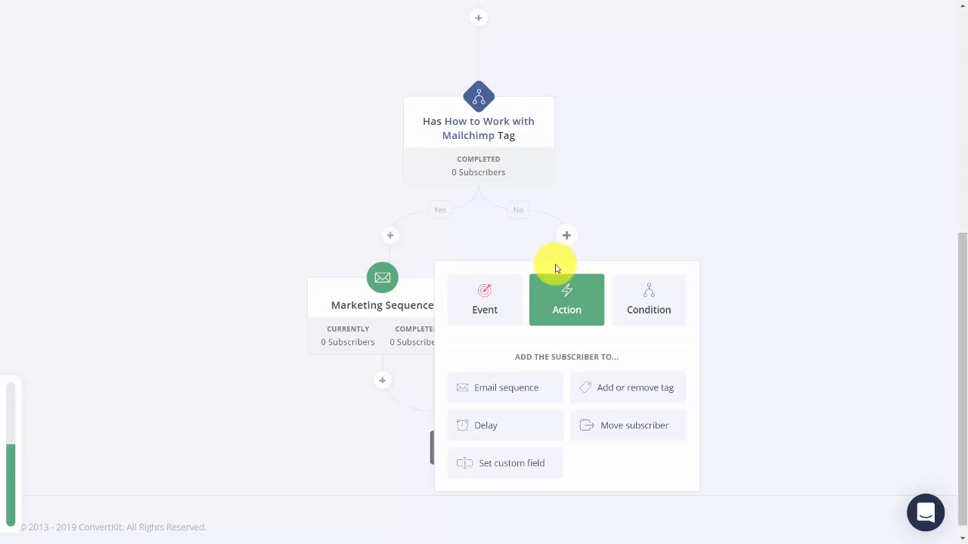
click(530, 394)
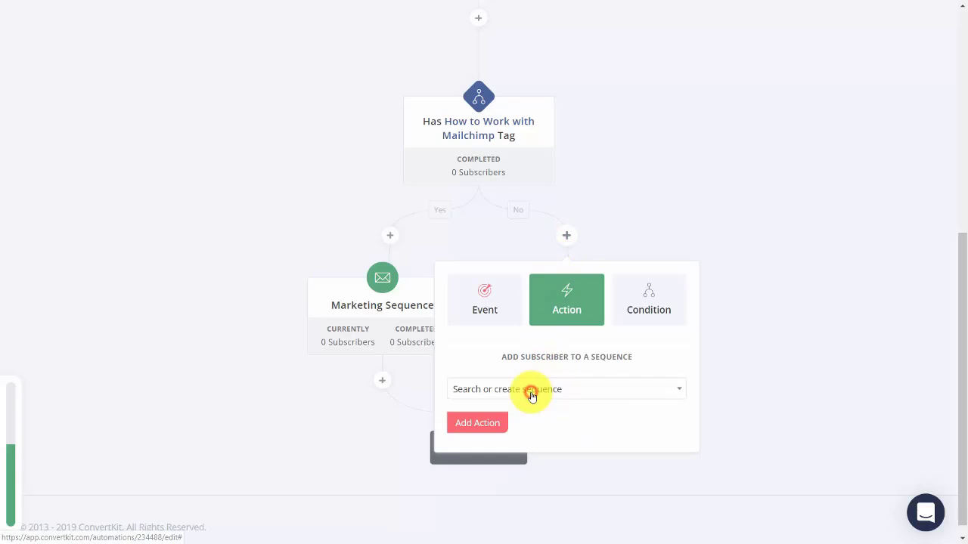
click(613, 391)
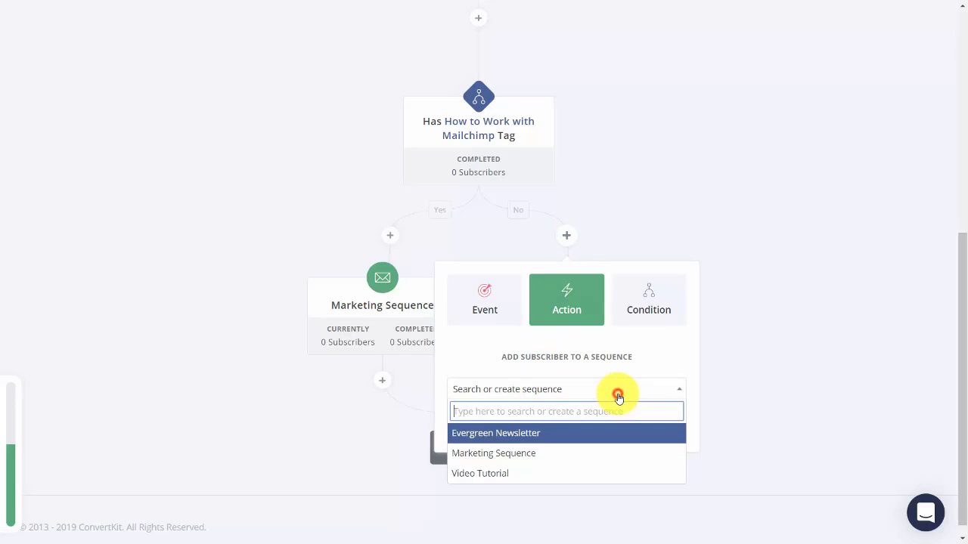
click(588, 474)
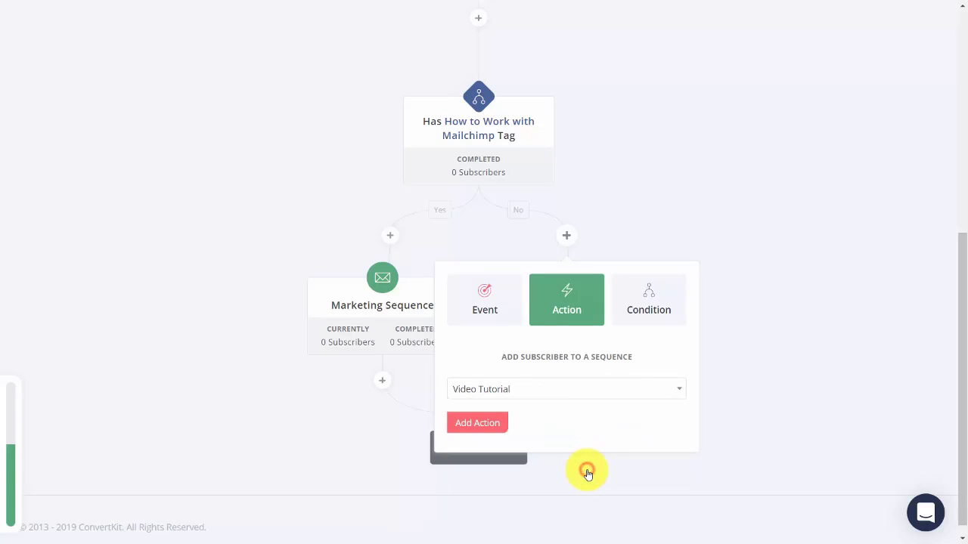
click(478, 423)
scroll(492, 425, up, 5)
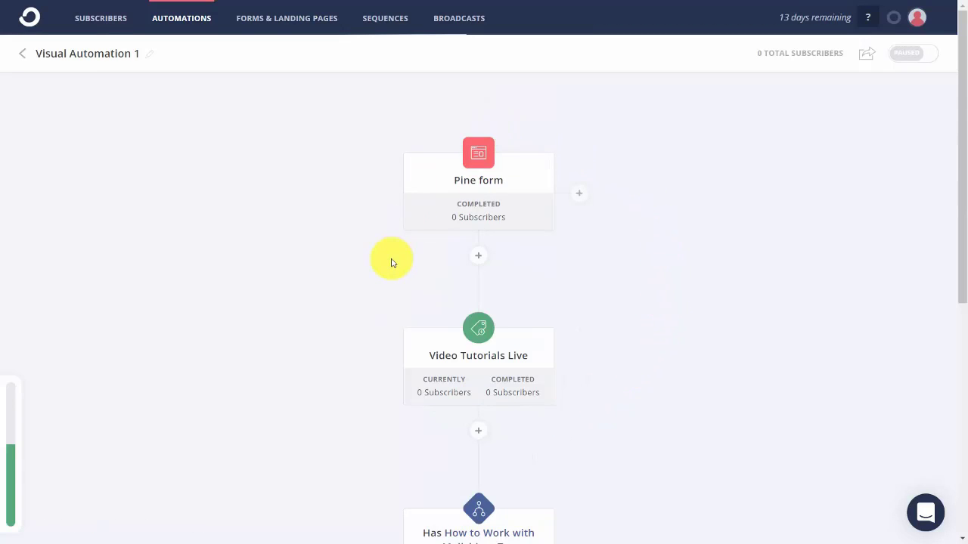
Scroll the Visual Automation 1 flow back up to review it from the top.
scroll(391, 262, down, 1)
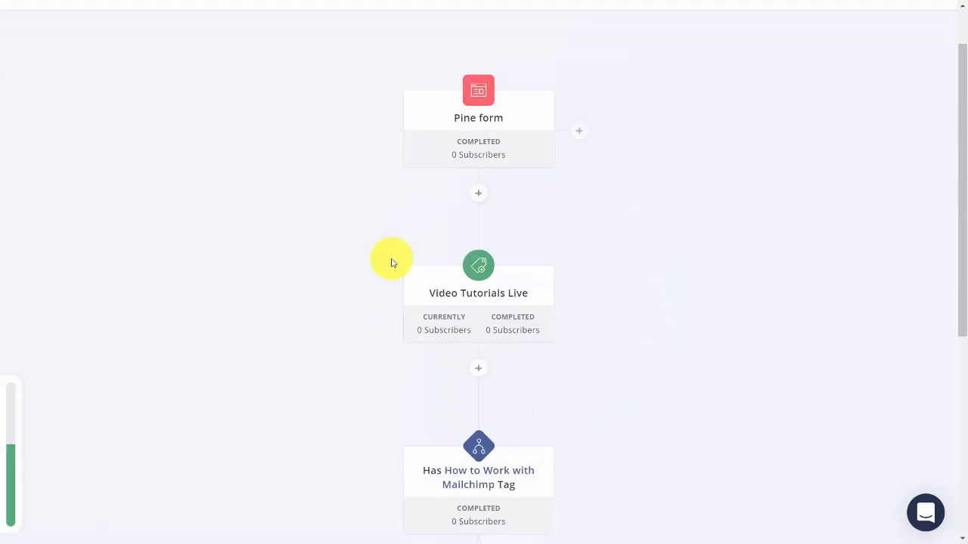
scroll(391, 263, up, 1)
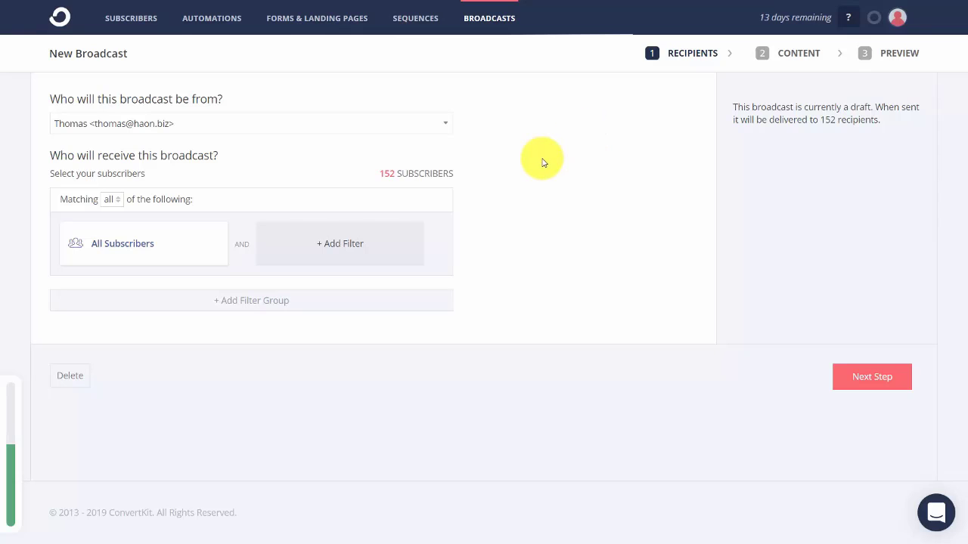
Explore the broadcast recipient filters and subscription type options without changing anything.
click(170, 262)
click(154, 259)
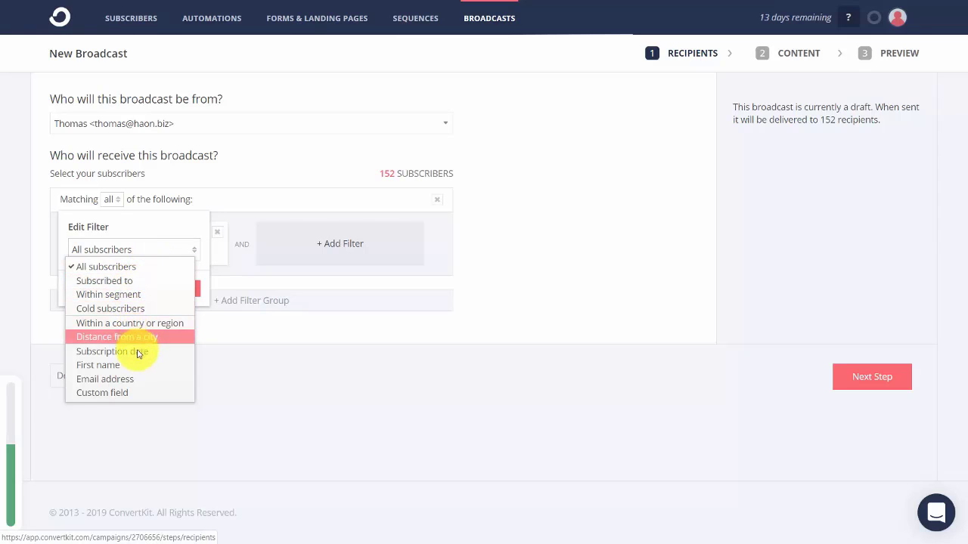
click(256, 388)
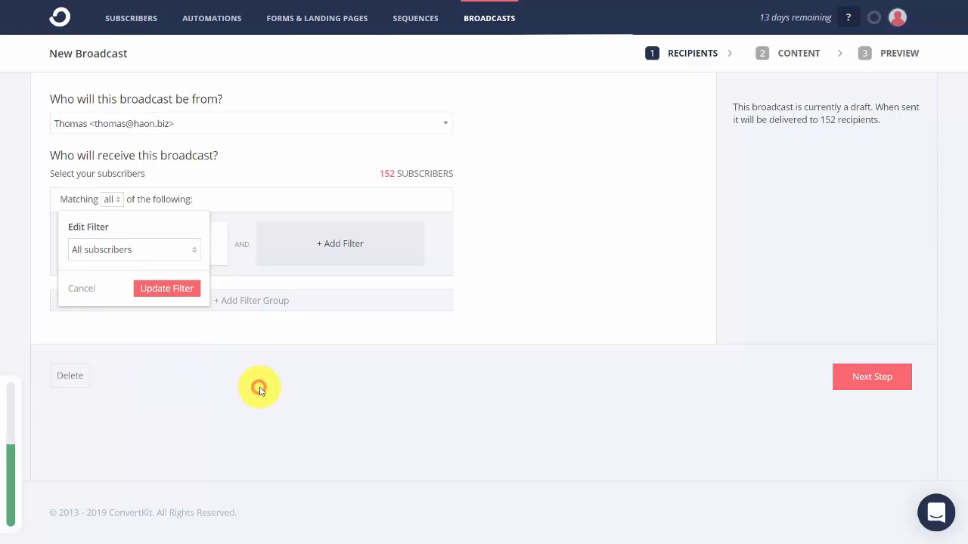
click(195, 290)
click(340, 251)
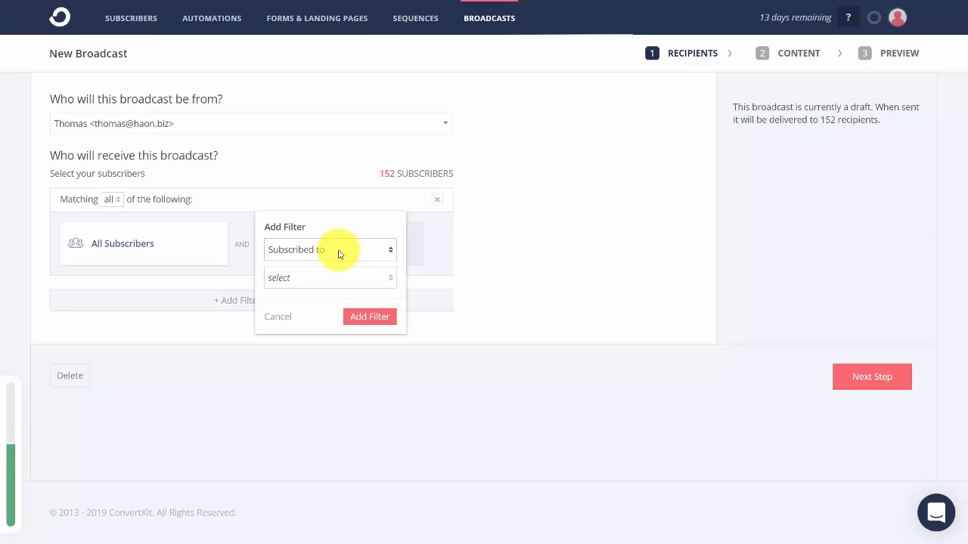
click(360, 285)
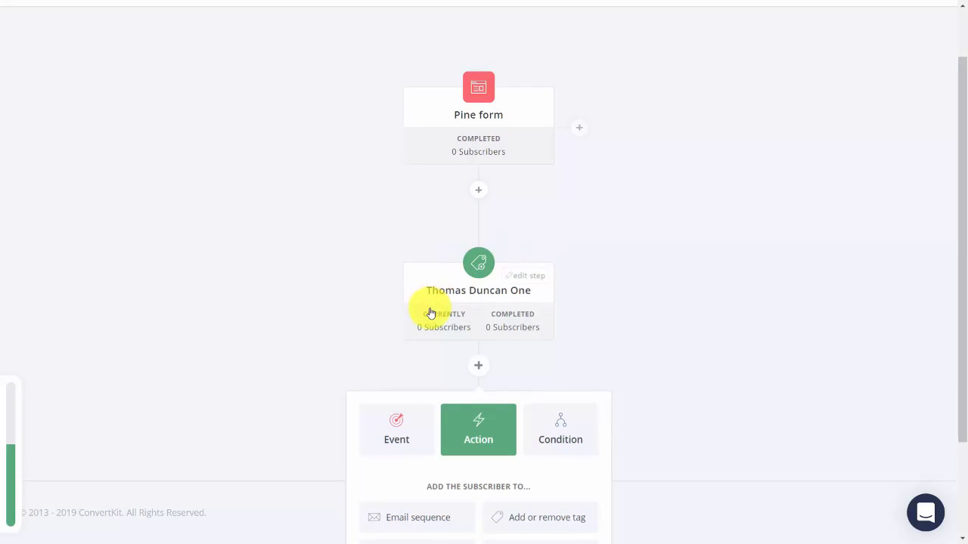
Add a Marketing Sequence email sequence step right after the tag step in Visual Automation 2.
scroll(432, 306, down, 2)
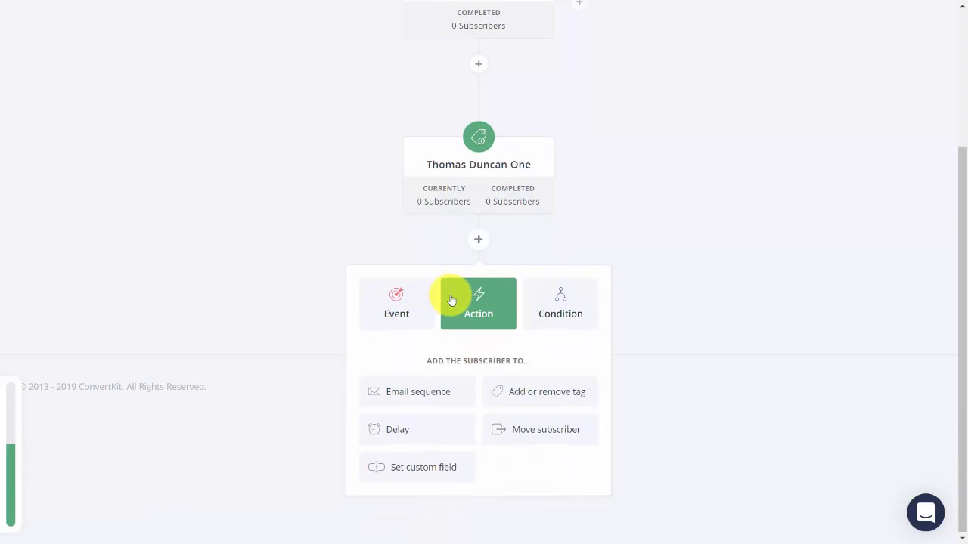
click(423, 393)
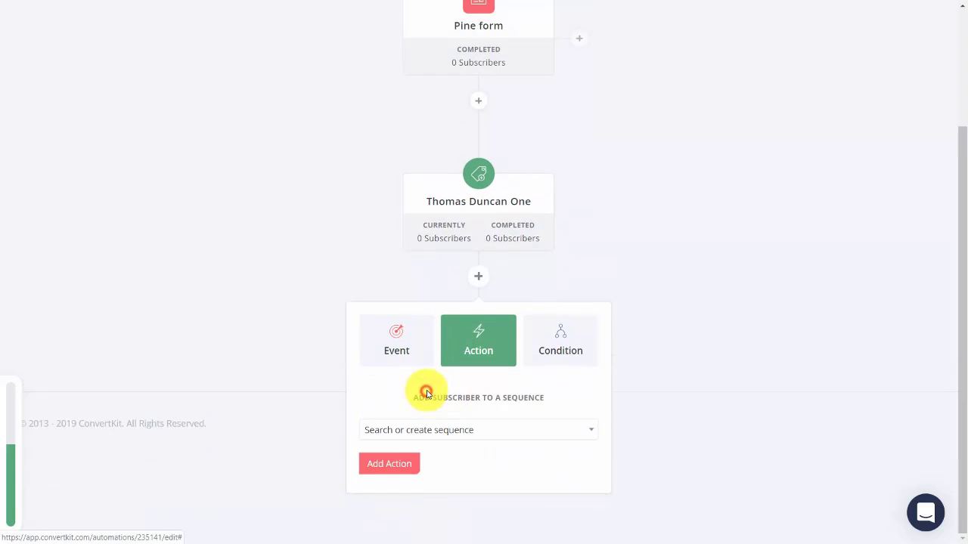
click(504, 443)
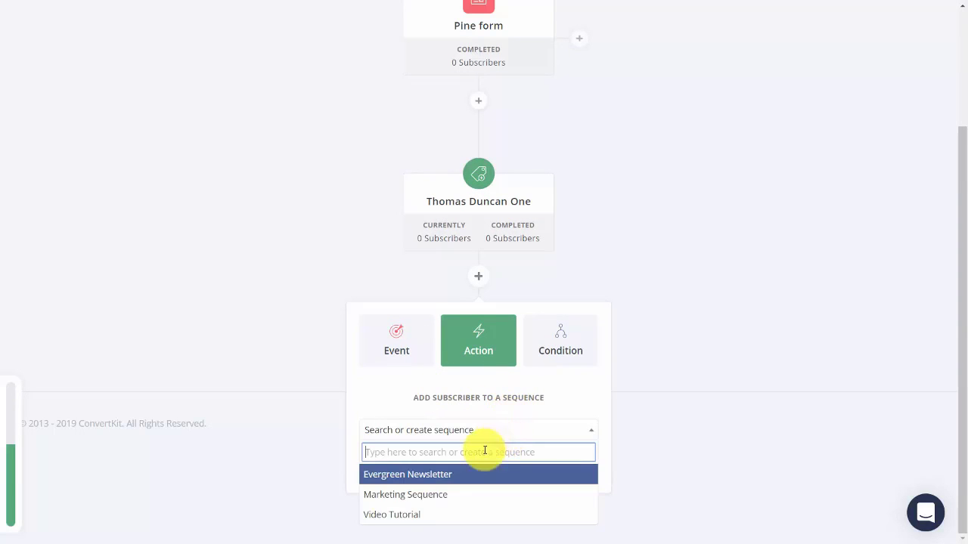
click(423, 493)
click(398, 465)
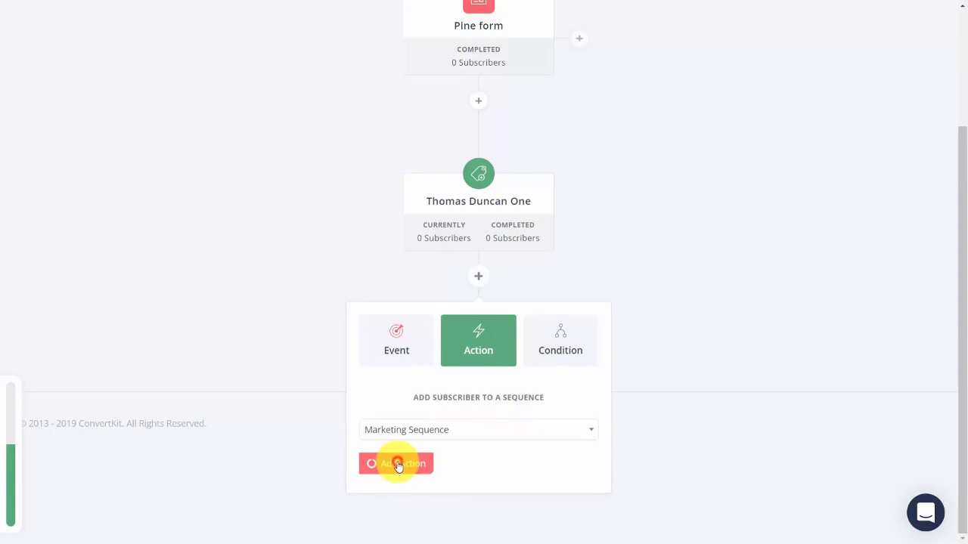
scroll(365, 326, up, 3)
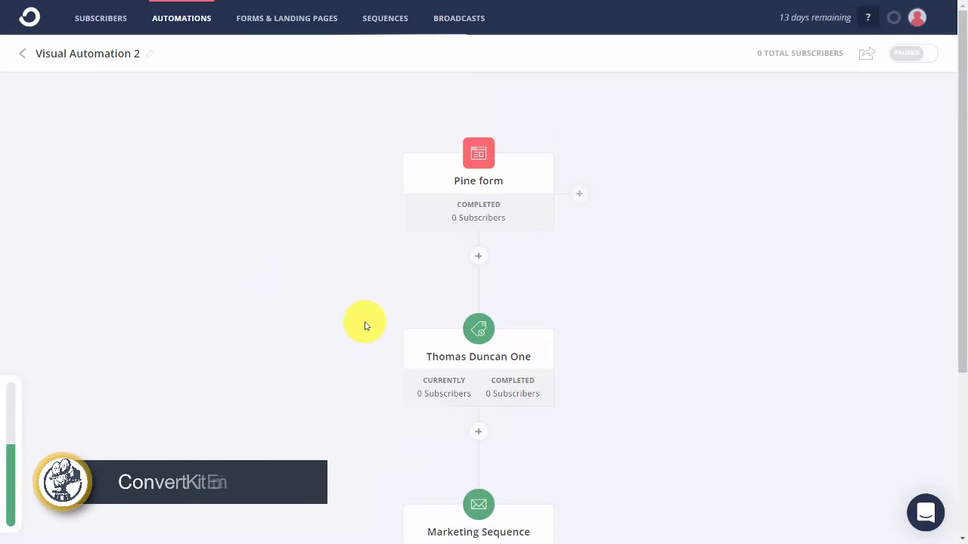
Go to Sequences and open the Video Tutorial sequence.
click(391, 18)
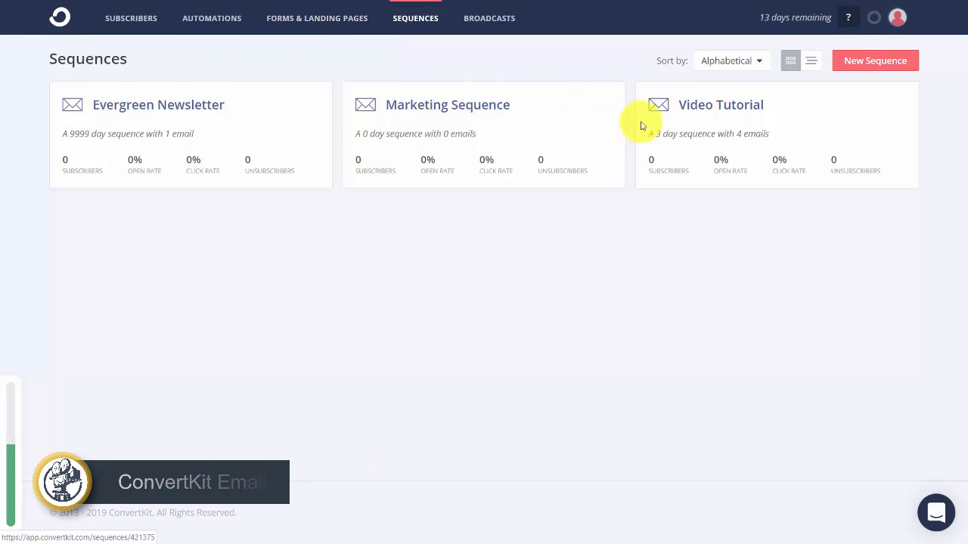
click(683, 110)
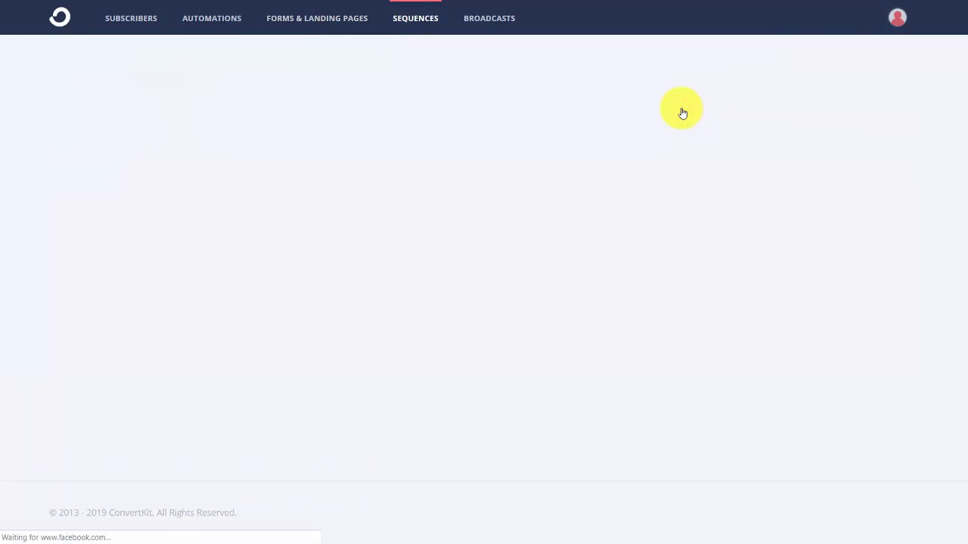